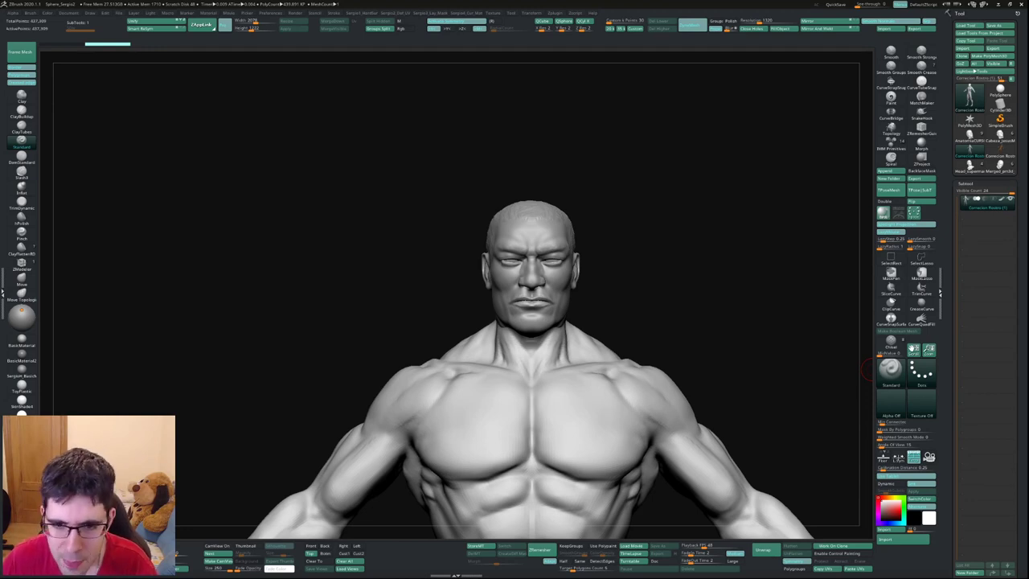
# Duplicate the bust as a new subtool and lasso-hide everything but the bald head.
pyautogui.moveTo(864, 368); pyautogui.dragTo(614, 257)
pyautogui.moveTo(682, 245); pyautogui.dragTo(598, 272)
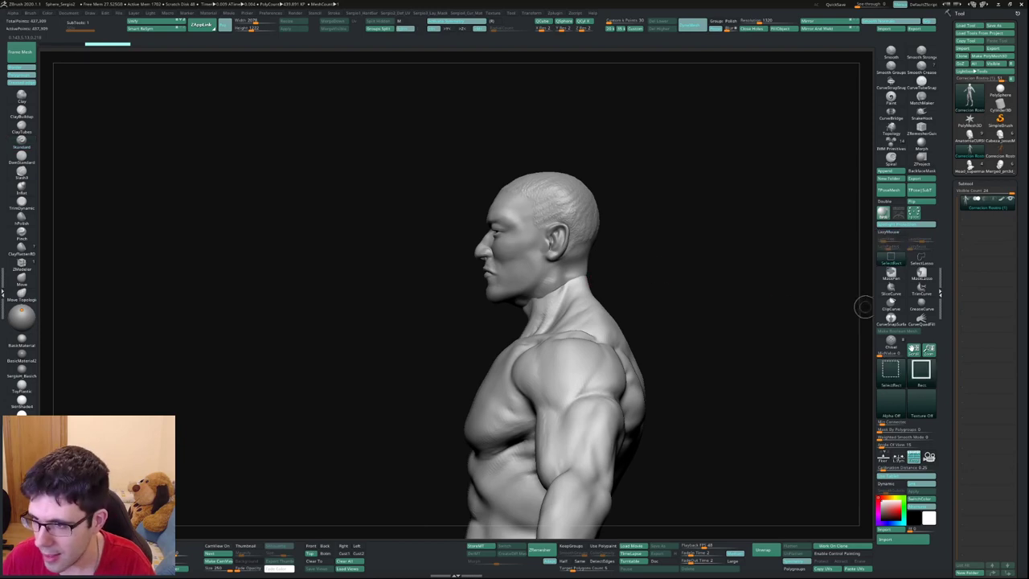
pyautogui.click(905, 238)
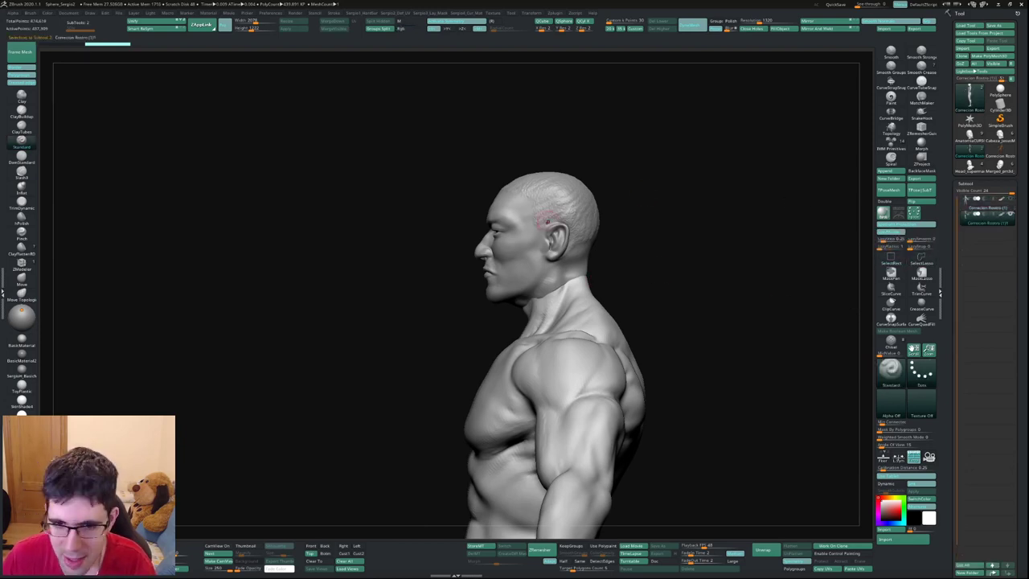
pyautogui.keyDown('ctrl'); pyautogui.keyDown('shift'); pyautogui.moveTo(677, 154); pyautogui.dragTo(591, 286); pyautogui.keyUp('shift'); pyautogui.keyUp('ctrl')
pyautogui.moveTo(668, 266); pyautogui.dragTo(640, 278)
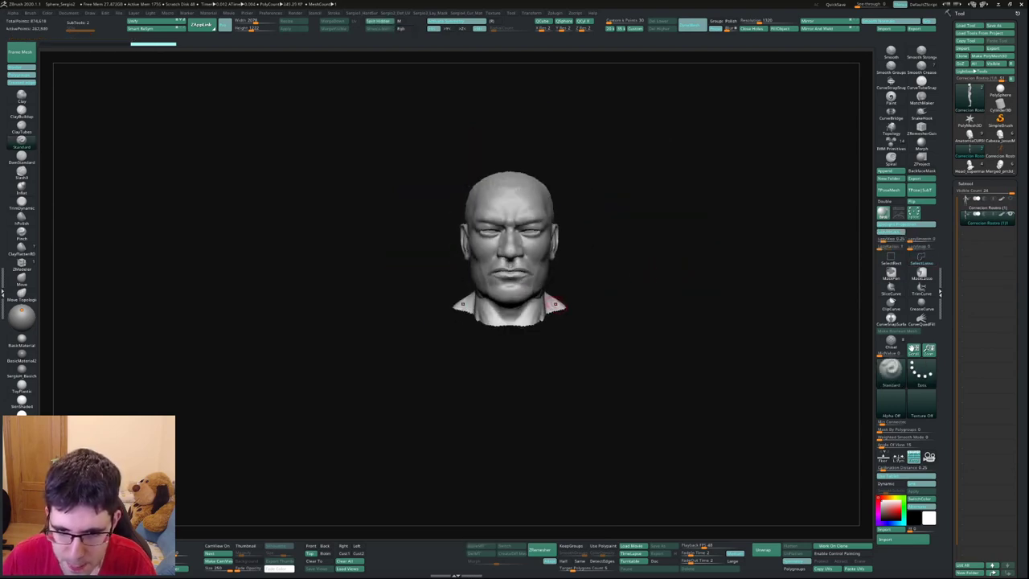
# Make a higher-detail copy of the head, then orbit underneath to inspect the neck cut.
pyautogui.moveTo(599, 314)
pyautogui.mouseDown()
pyautogui.moveTo(591, 298)
pyautogui.moveTo(586, 305)
pyautogui.mouseUp()
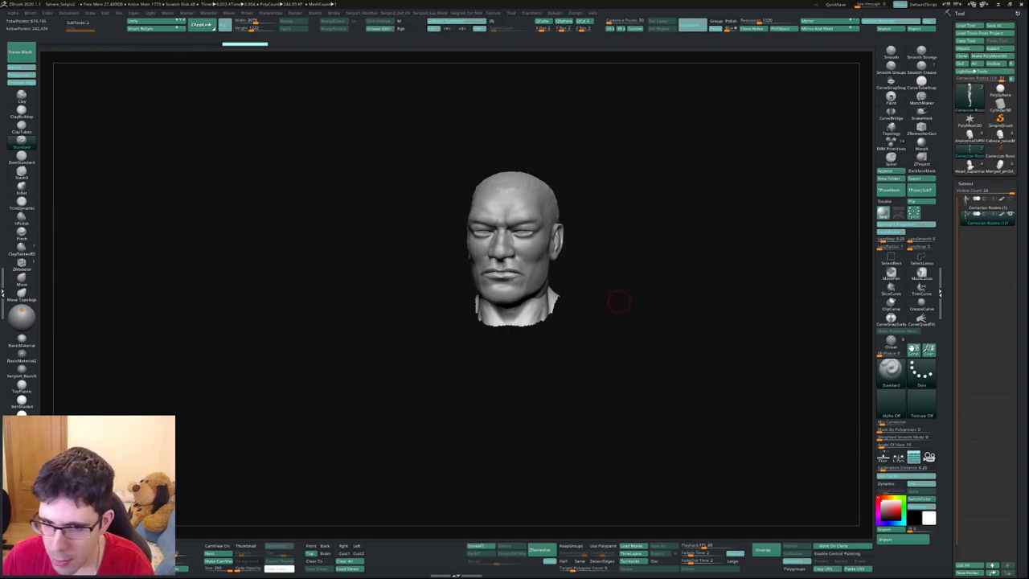
pyautogui.hotkey('ctrl', 'shift', 'd')
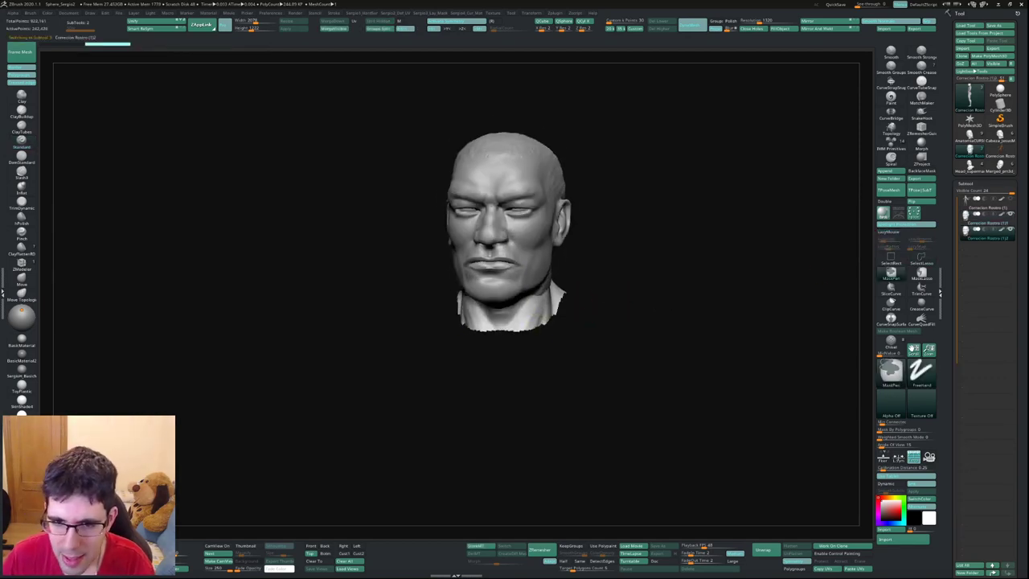
pyautogui.moveTo(599, 298)
pyautogui.mouseDown()
pyautogui.moveTo(607, 290)
pyautogui.moveTo(540, 301)
pyautogui.mouseUp()
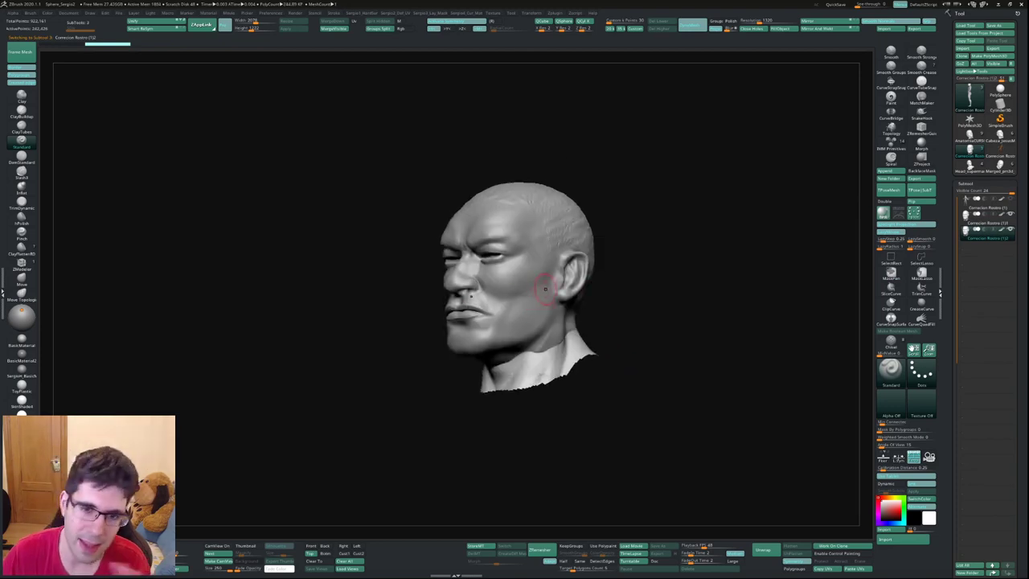
pyautogui.moveTo(611, 306)
pyautogui.mouseDown()
pyautogui.moveTo(603, 258)
pyautogui.moveTo(620, 298)
pyautogui.moveTo(702, 201)
pyautogui.mouseUp()
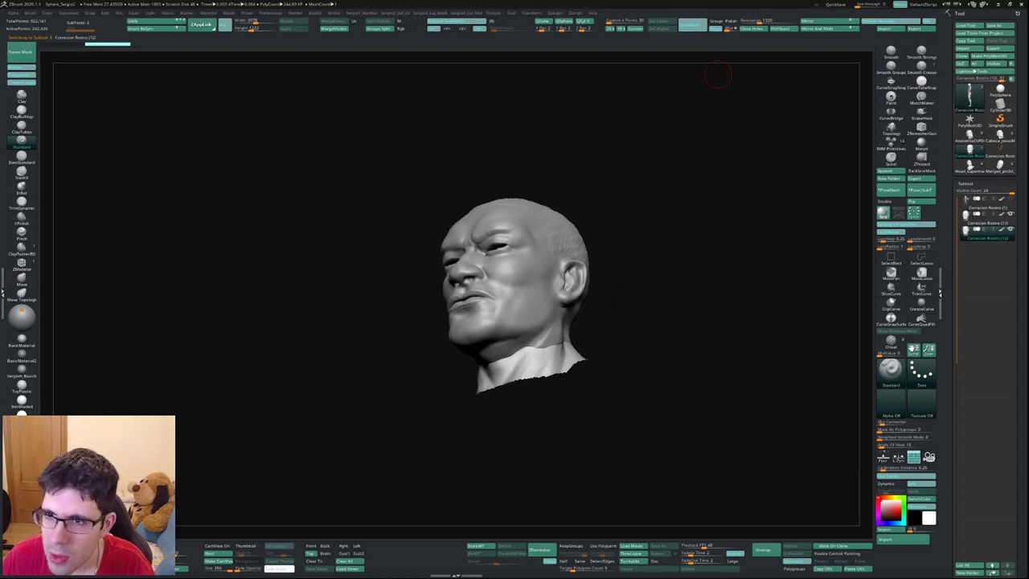
pyautogui.press('ctrl')
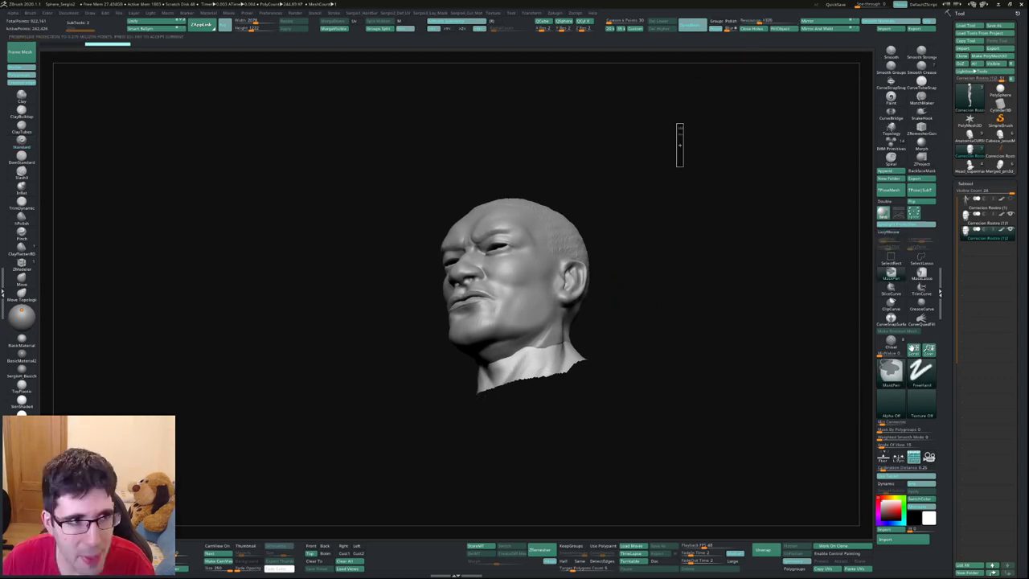
pyautogui.moveTo(666, 218)
pyautogui.mouseDown()
pyautogui.moveTo(691, 257)
pyautogui.moveTo(602, 297)
pyautogui.moveTo(611, 305)
pyautogui.moveTo(635, 242)
pyautogui.mouseUp()
pyautogui.moveTo(555, 411); pyautogui.dragTo(557, 413)
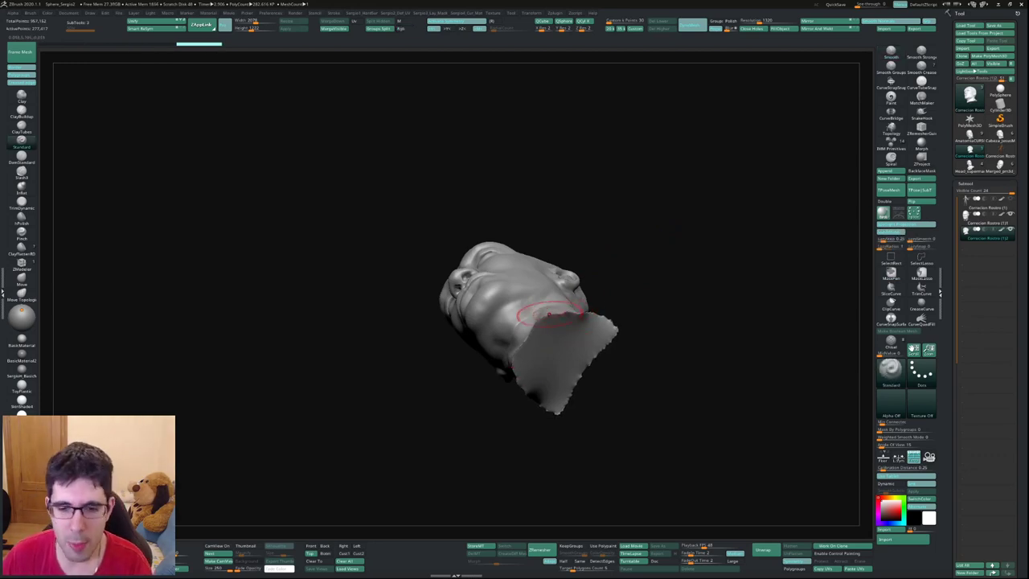
pyautogui.moveTo(553, 312); pyautogui.dragTo(562, 354, button='right')
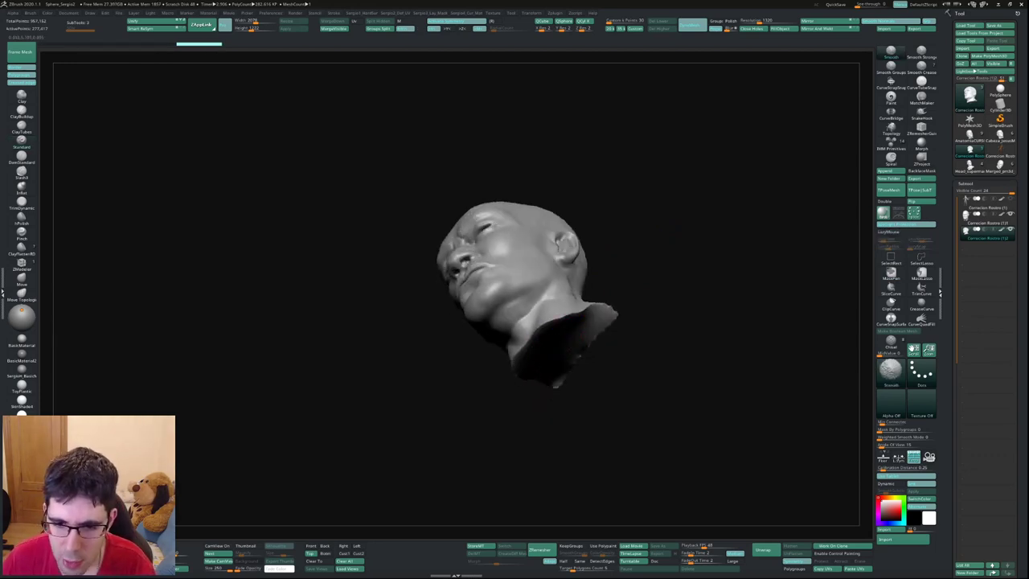
pyautogui.press('space')
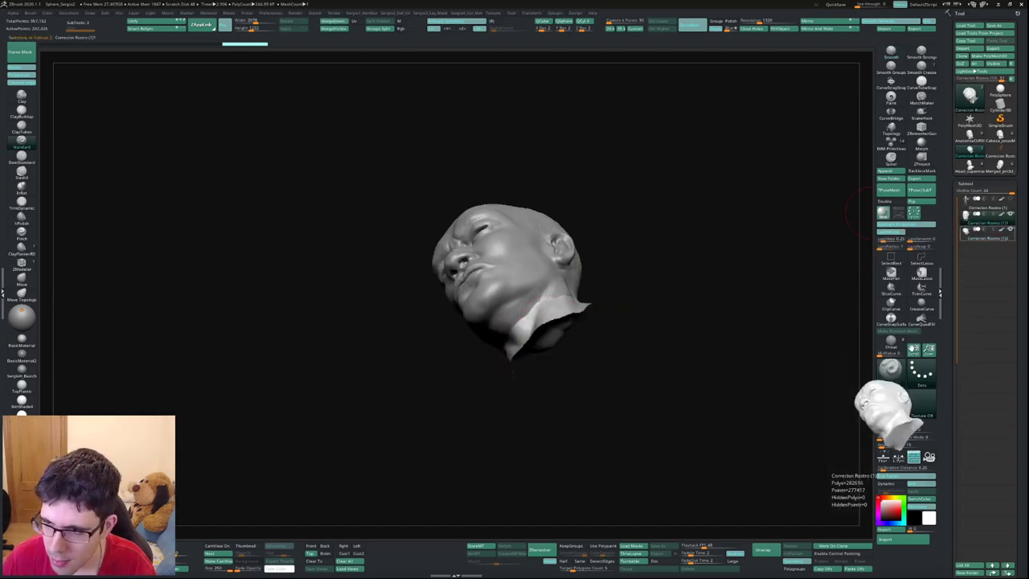
# Select the Correction Rostro (12) subtool, frame it, and show the LazyMouse options.
pyautogui.click(987, 238)
pyautogui.press('f')
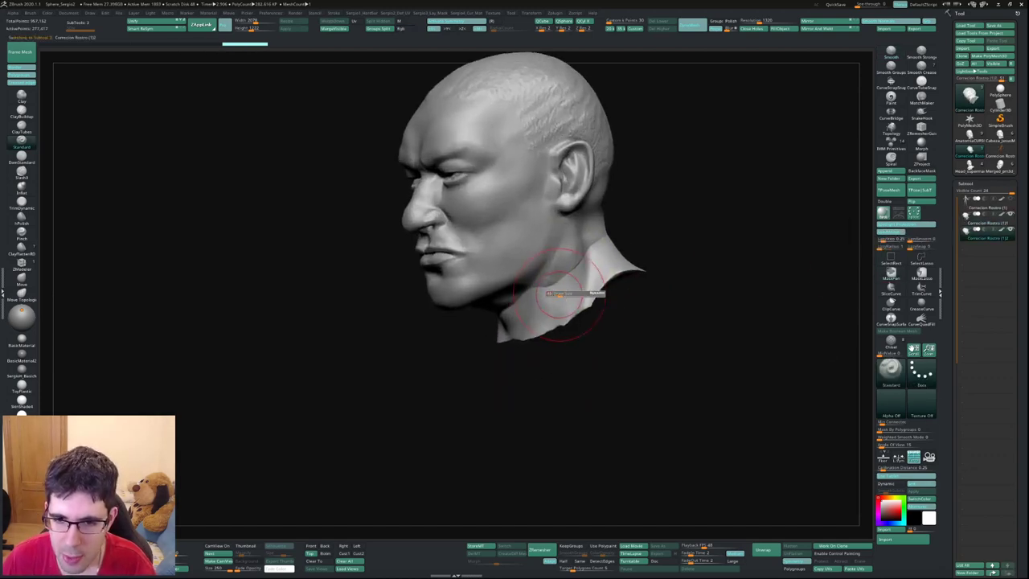
pyautogui.moveTo(241, 338); pyautogui.dragTo(361, 330)
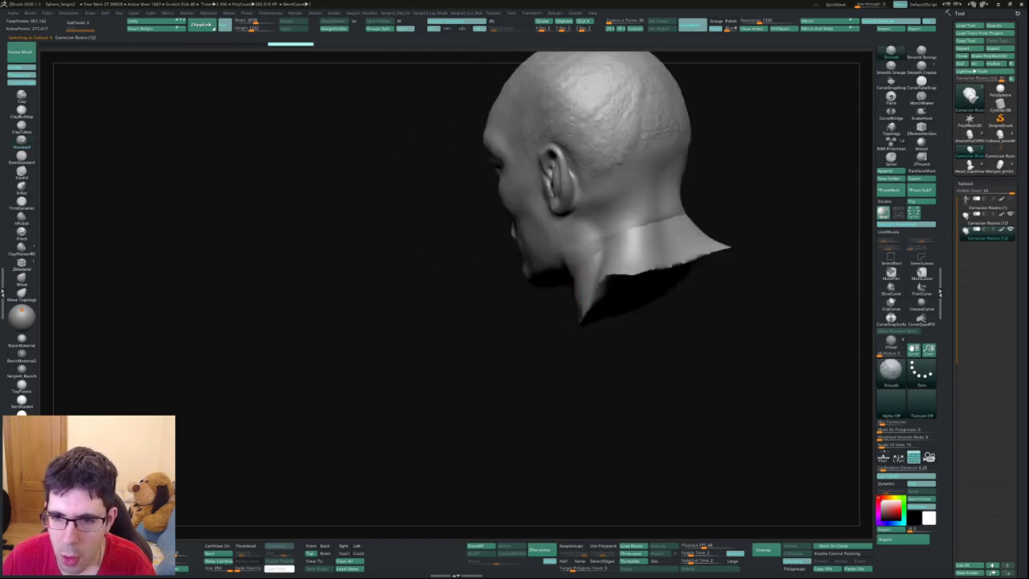
pyautogui.click(884, 231)
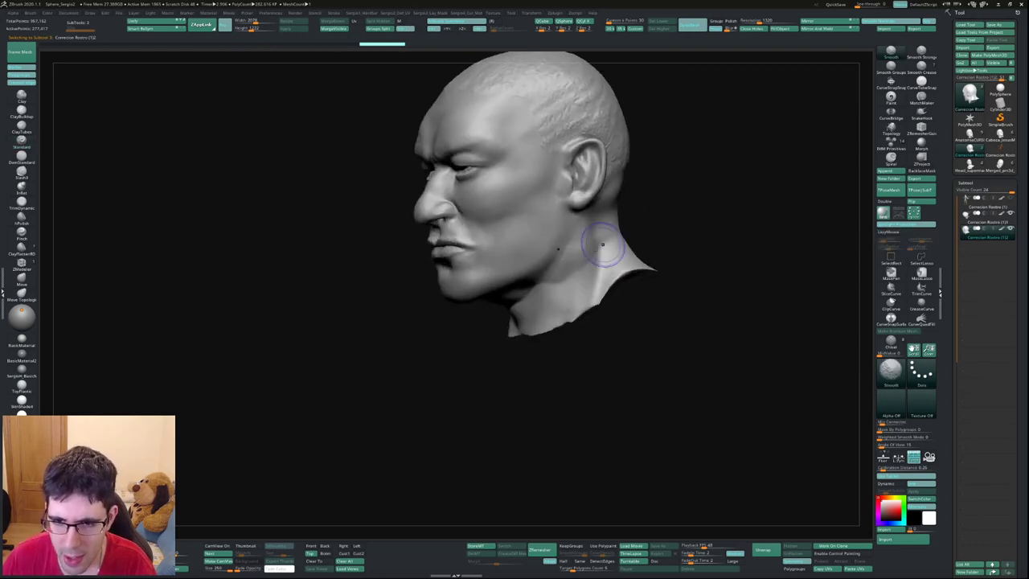
# Step back and forth through the sculpt history to reapply the neck strokes.
pyautogui.hotkey('ctrl', 'z')
pyautogui.hotkey('ctrl', 'shift', 'z')
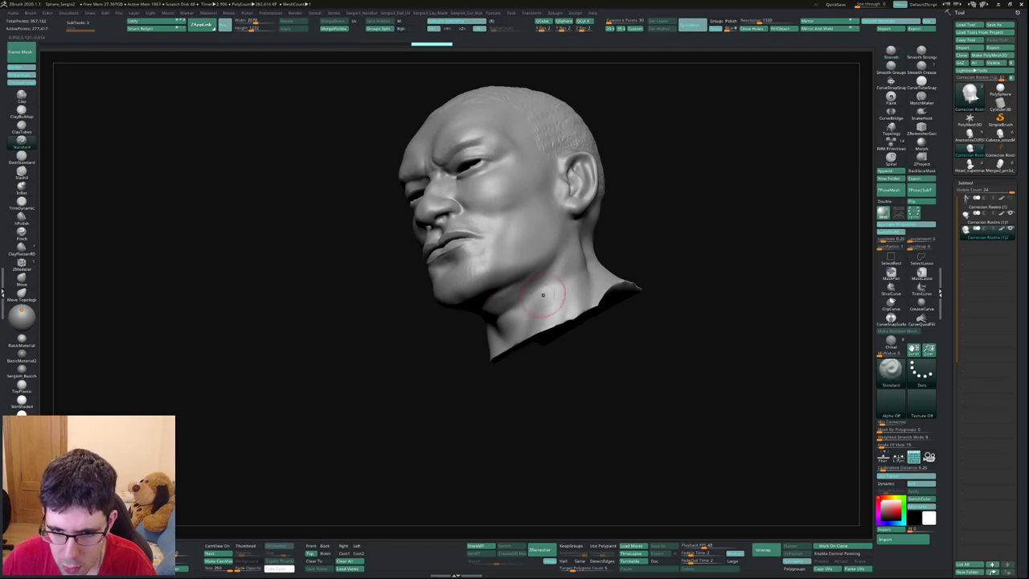
pyautogui.hotkey('ctrl', 'shift', 'z')
pyautogui.hotkey('ctrl', 'shift', 'z')
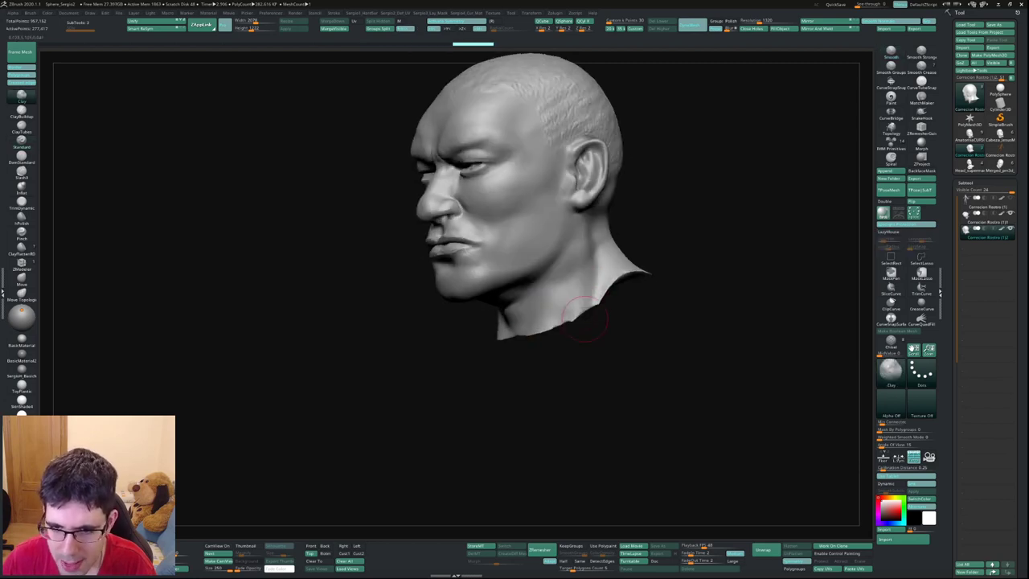
pyautogui.press('space')
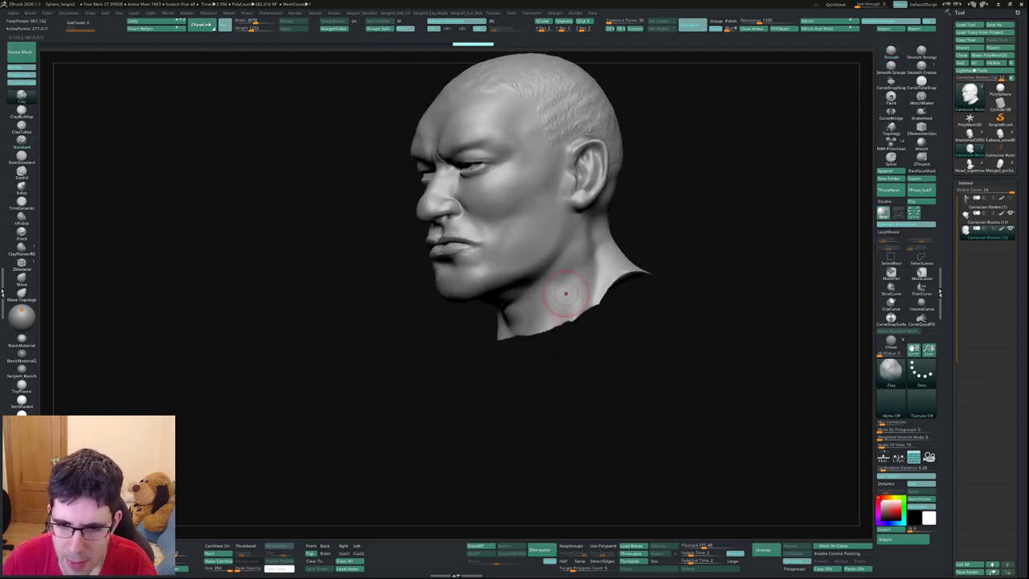
pyautogui.hotkey('ctrl', 'shift', 'z')
pyautogui.hotkey('ctrl', 'shift', 'z')
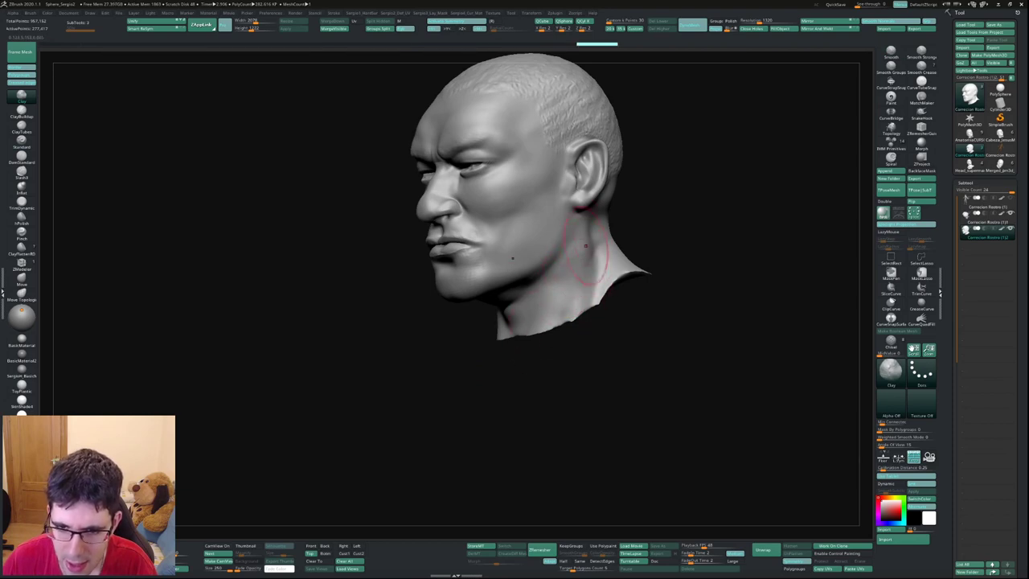
pyautogui.hotkey('ctrl', 'shift', 'z')
pyautogui.hotkey('ctrl', 'shift', 'z')
pyautogui.hotkey('ctrl', 'shift', 'z')
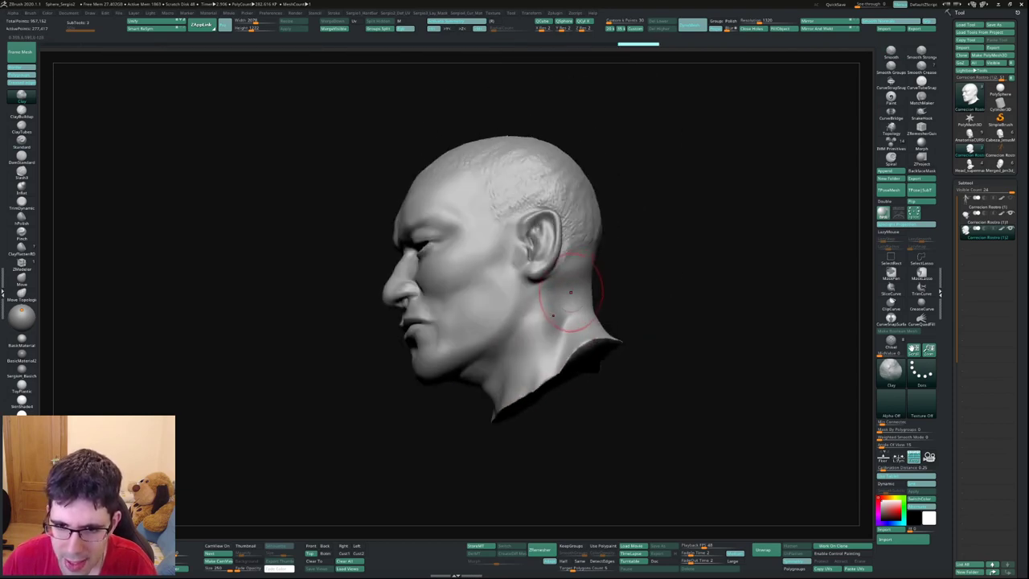
pyautogui.hotkey('ctrl', 'shift', 'z')
pyautogui.hotkey('ctrl', 'shift', 'z')
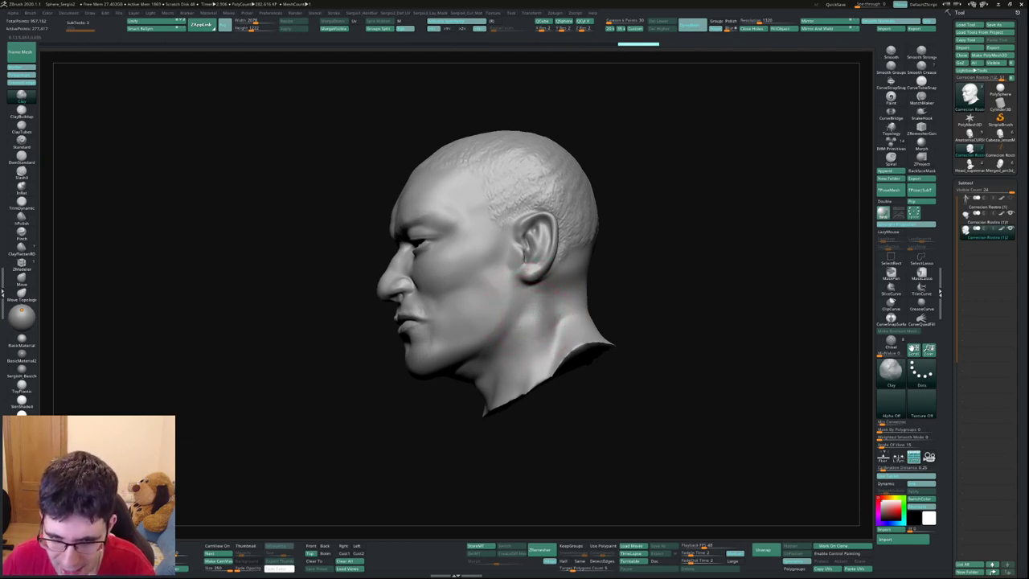
pyautogui.hotkey('ctrl', 'shift', 'z')
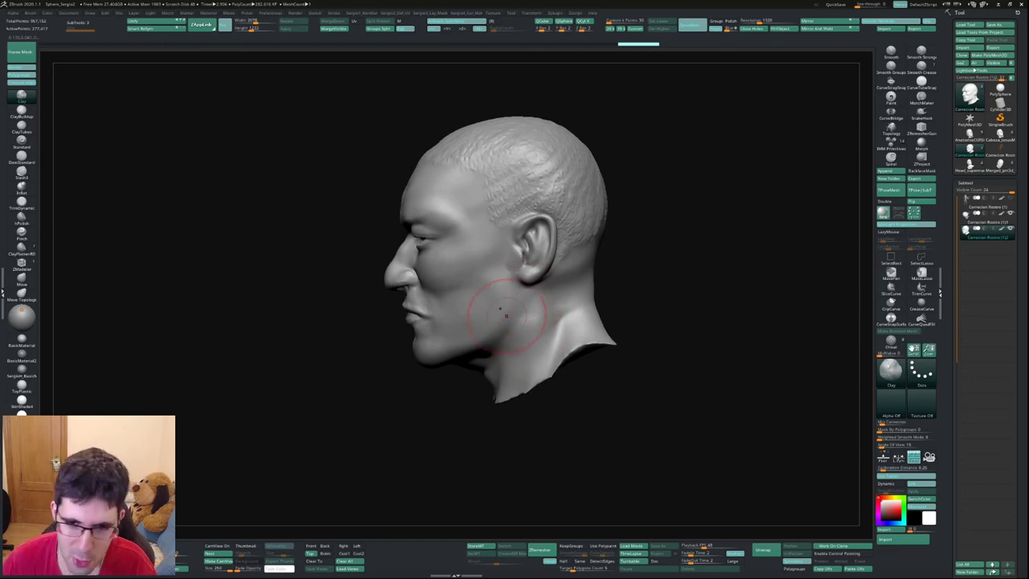
pyautogui.hotkey('ctrl', 'z')
pyautogui.hotkey('ctrl', 'z')
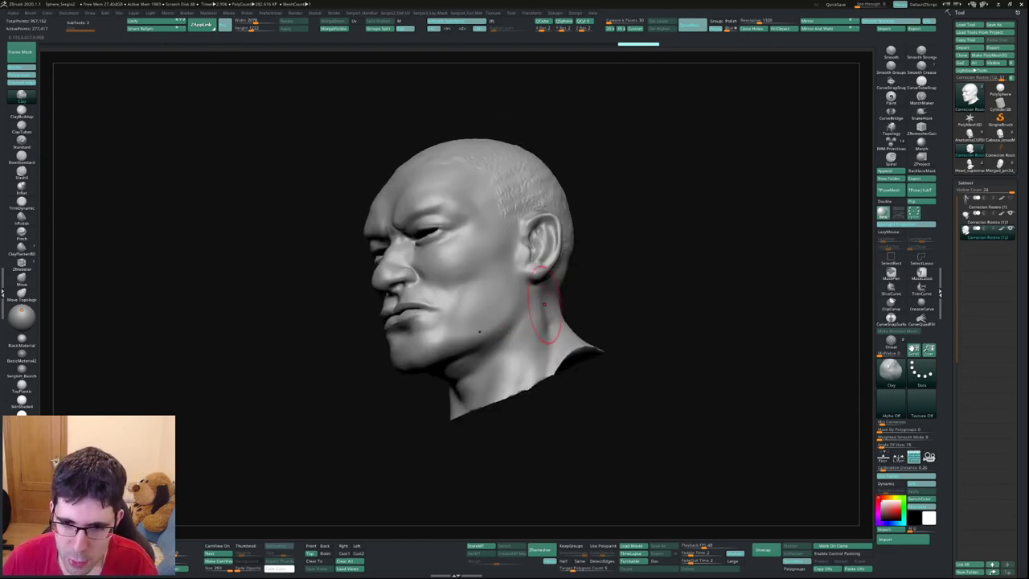
pyautogui.hotkey('ctrl', 'z')
pyautogui.hotkey('ctrl', 'z')
pyautogui.hotkey('ctrl', 'z')
pyautogui.hotkey('ctrl', 'z')
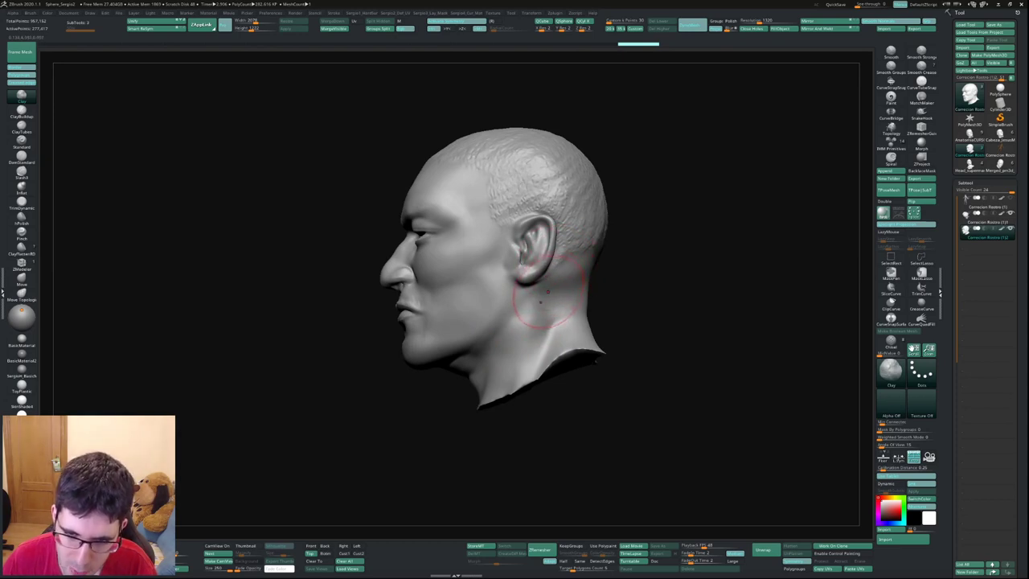
pyautogui.click(548, 290)
pyautogui.moveTo(527, 333); pyautogui.dragTo(526, 295)
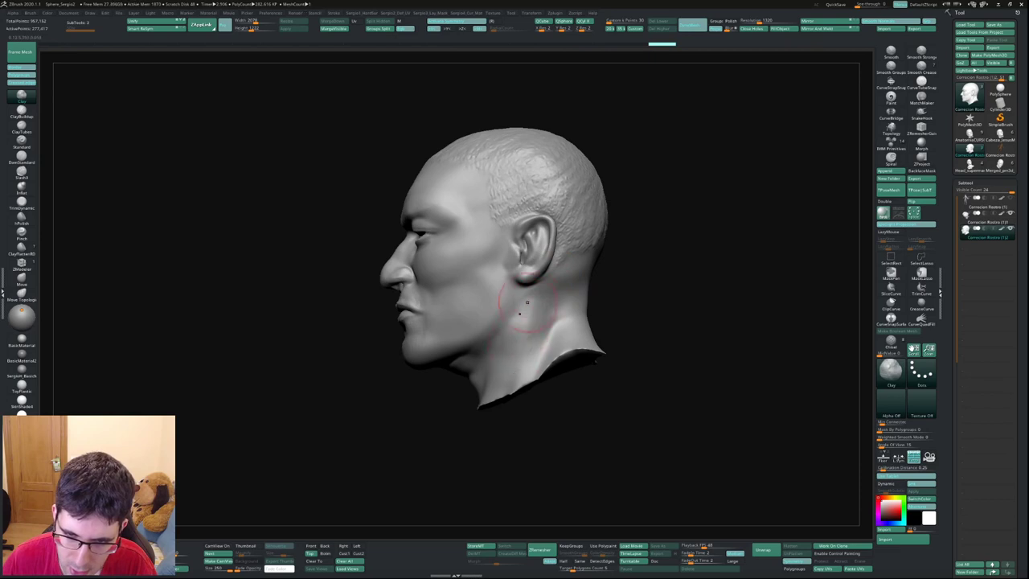
# Carve a groove along the neck below the ear, then undo it.
pyautogui.moveTo(508, 386); pyautogui.dragTo(536, 303)
pyautogui.hotkey('ctrl', 'z')
pyautogui.press('space')
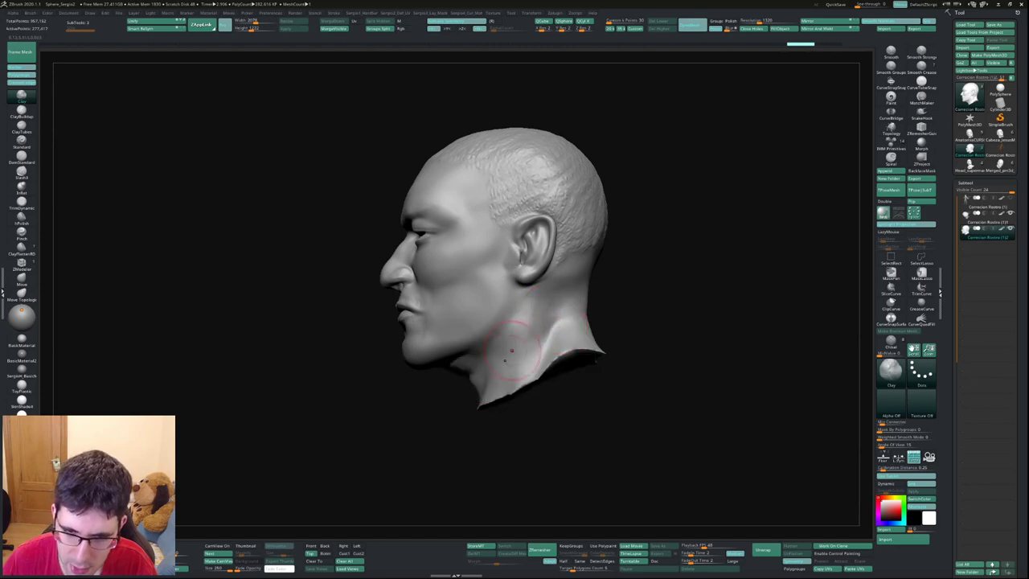
pyautogui.moveTo(552, 287)
pyautogui.mouseDown(button='right')
pyautogui.moveTo(514, 322)
pyautogui.moveTo(554, 354)
pyautogui.moveTo(563, 295)
pyautogui.mouseUp(button='right')
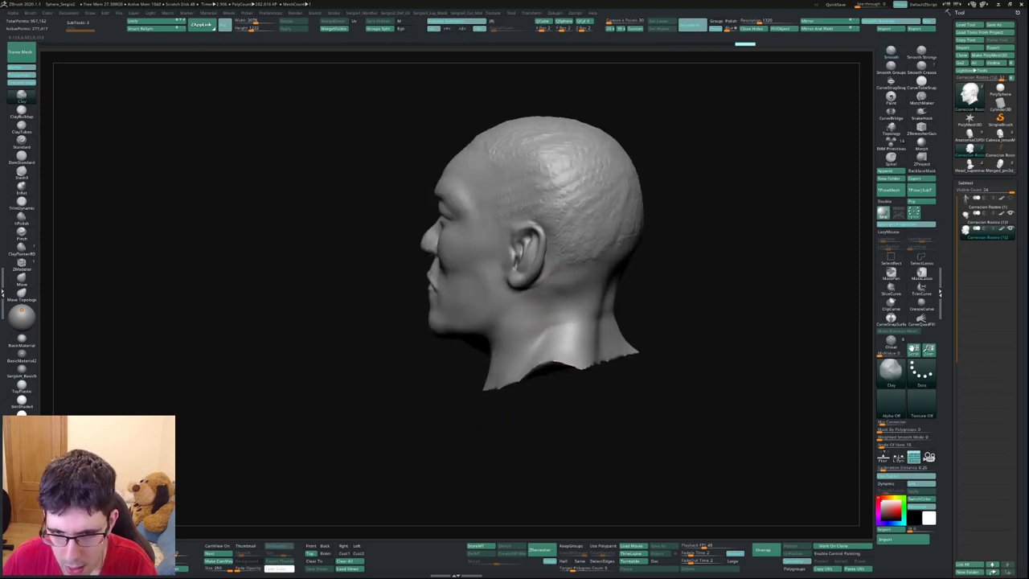
# Smooth the lower neck and the back of the neck from a rear view.
pyautogui.keyDown('shift'); pyautogui.moveTo(572, 289); pyautogui.dragTo(554, 310); pyautogui.keyUp('shift')
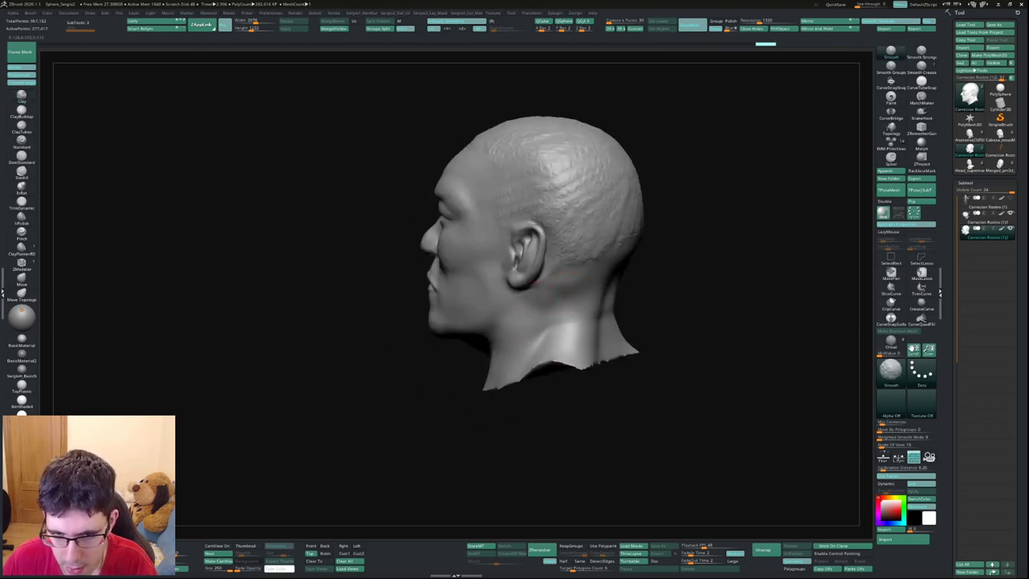
pyautogui.moveTo(554, 310); pyautogui.dragTo(591, 338, button='right')
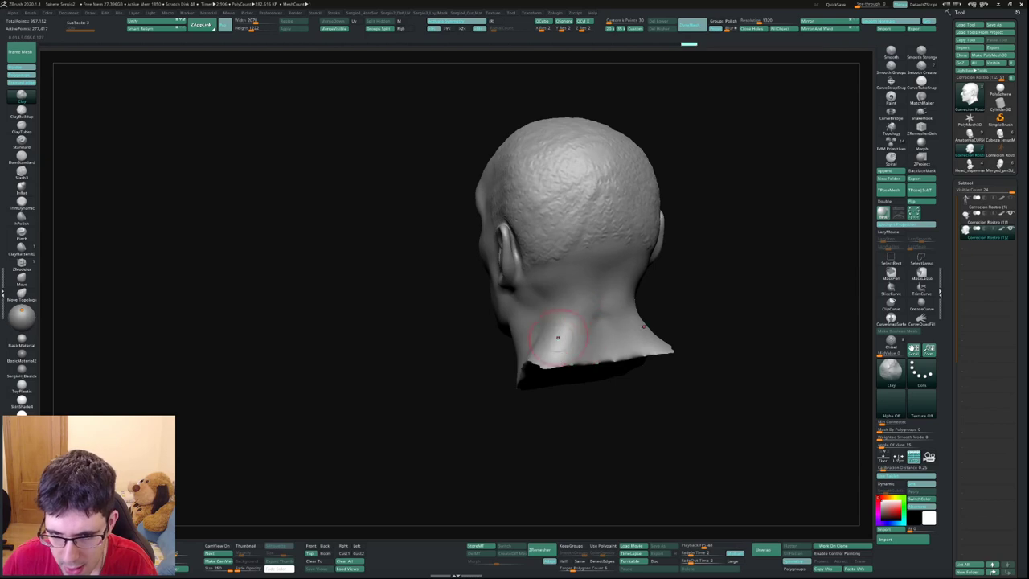
pyautogui.keyDown('shift'); pyautogui.moveTo(562, 334); pyautogui.dragTo(583, 330); pyautogui.keyUp('shift')
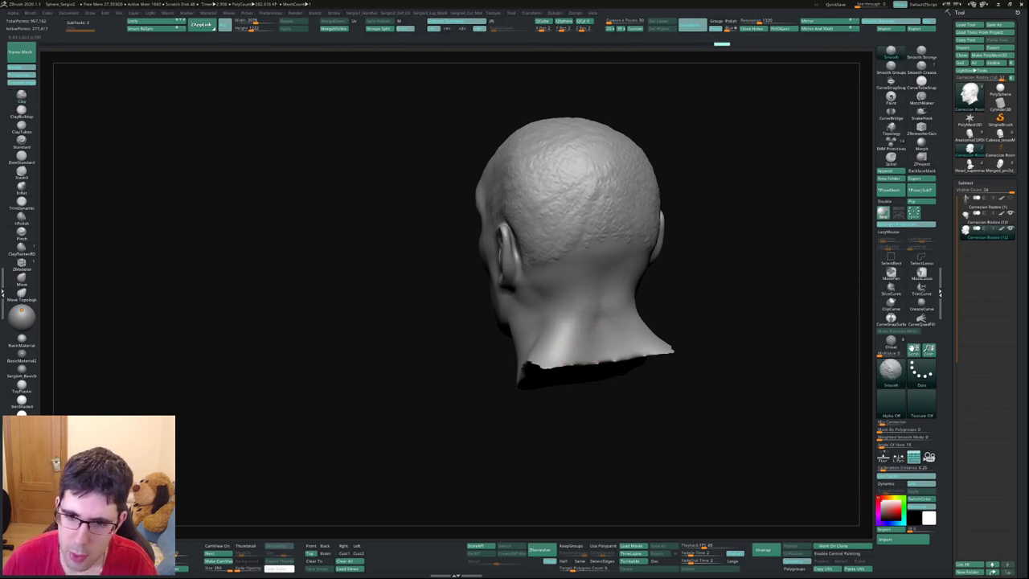
pyautogui.moveTo(583, 330)
pyautogui.mouseDown(button='right')
pyautogui.moveTo(563, 321)
pyautogui.moveTo(572, 293)
pyautogui.mouseUp(button='right')
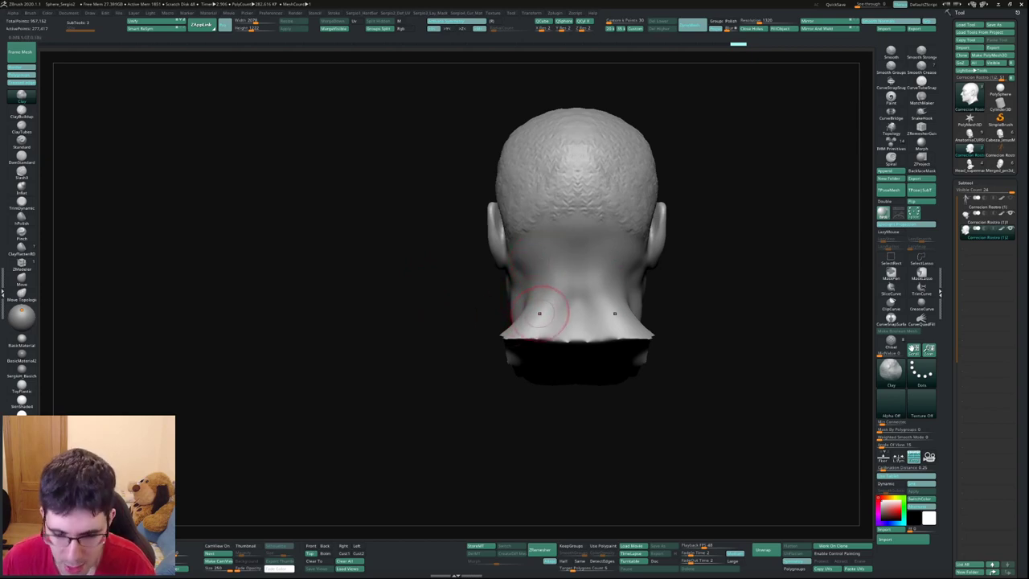
# Cycle through Move, Clay and Smooth brushes and turn the head to its left profile.
pyautogui.press('b')
pyautogui.press('m')
pyautogui.press('v')
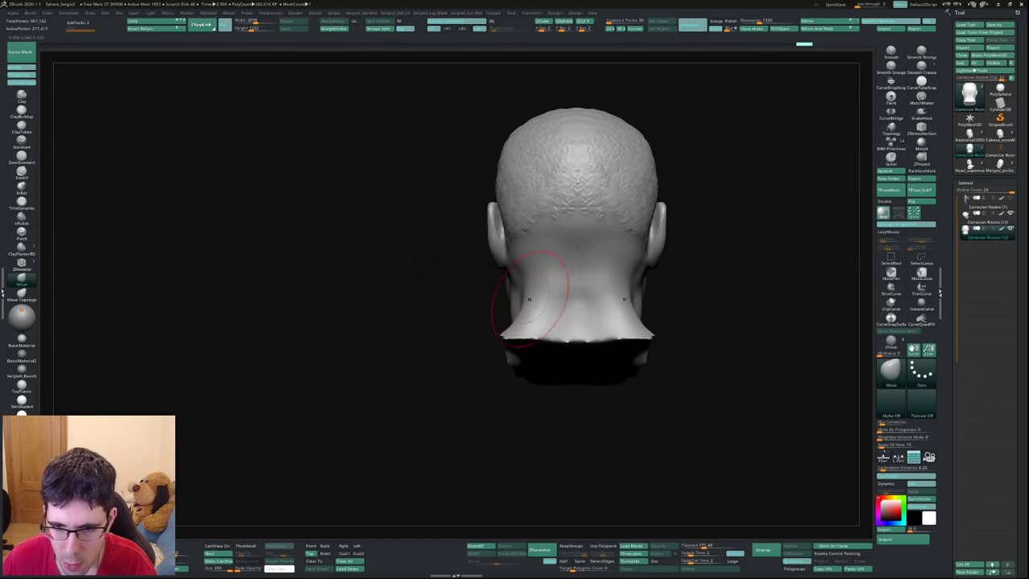
pyautogui.press('b')
pyautogui.press('c')
pyautogui.press('l')
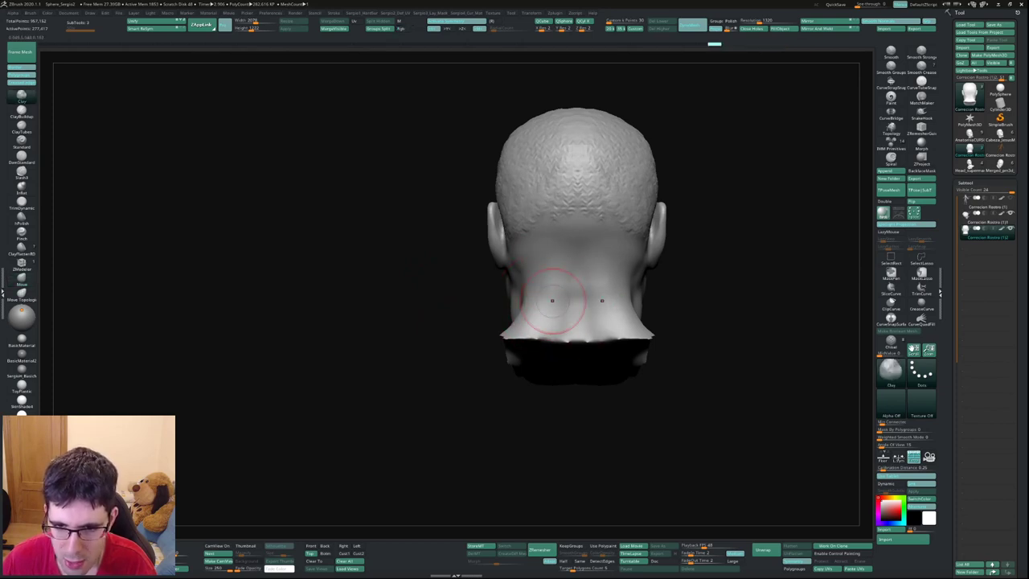
pyautogui.press('shift')
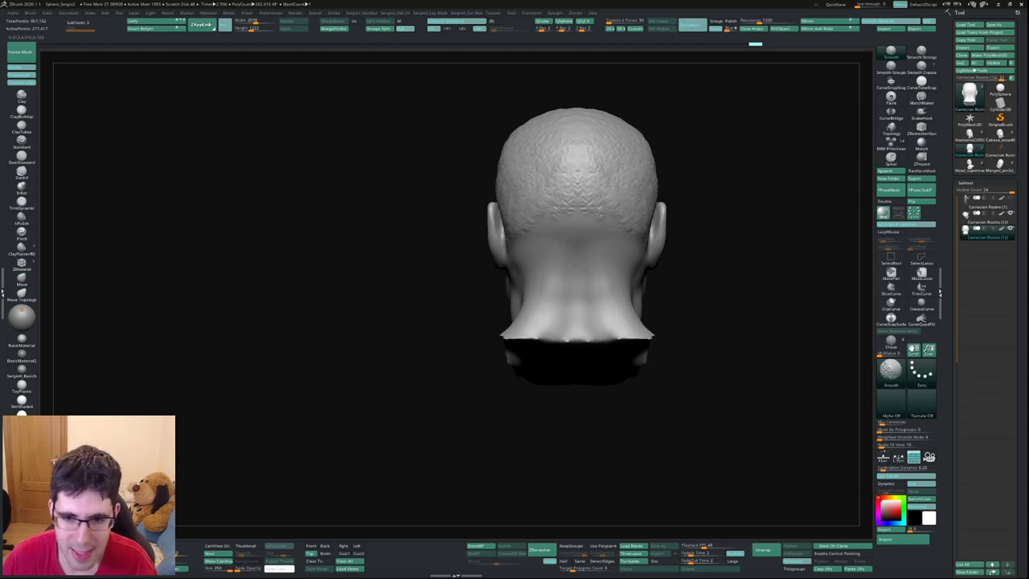
pyautogui.moveTo(569, 325)
pyautogui.mouseDown()
pyautogui.moveTo(555, 318)
pyautogui.moveTo(566, 265)
pyautogui.mouseUp()
# With the Move brush in profile view, push the nose and lips into a new shape.
pyautogui.press('b')
pyautogui.press('m')
pyautogui.press('v')
pyautogui.press('s')
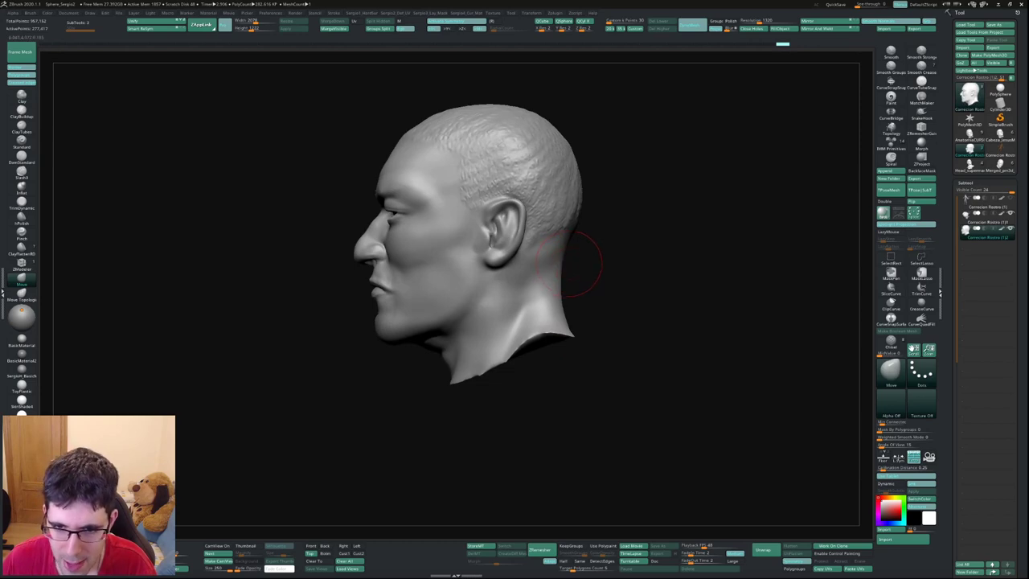
pyautogui.keyDown('alt'); pyautogui.moveTo(567, 265); pyautogui.dragTo(675, 273, button='right'); pyautogui.keyUp('alt')
pyautogui.keyDown('alt'); pyautogui.moveTo(602, 265); pyautogui.dragTo(656, 265, button='right'); pyautogui.keyUp('alt')
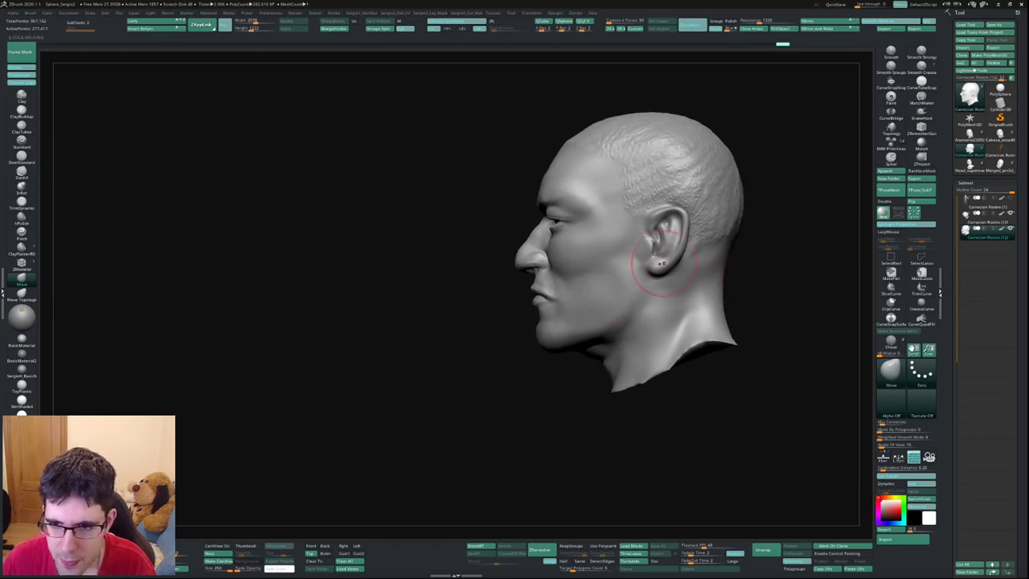
pyautogui.keyDown('alt'); pyautogui.moveTo(639, 204); pyautogui.dragTo(623, 205, button='right'); pyautogui.keyUp('alt')
pyautogui.moveTo(547, 262); pyautogui.dragTo(575, 259, button='right')
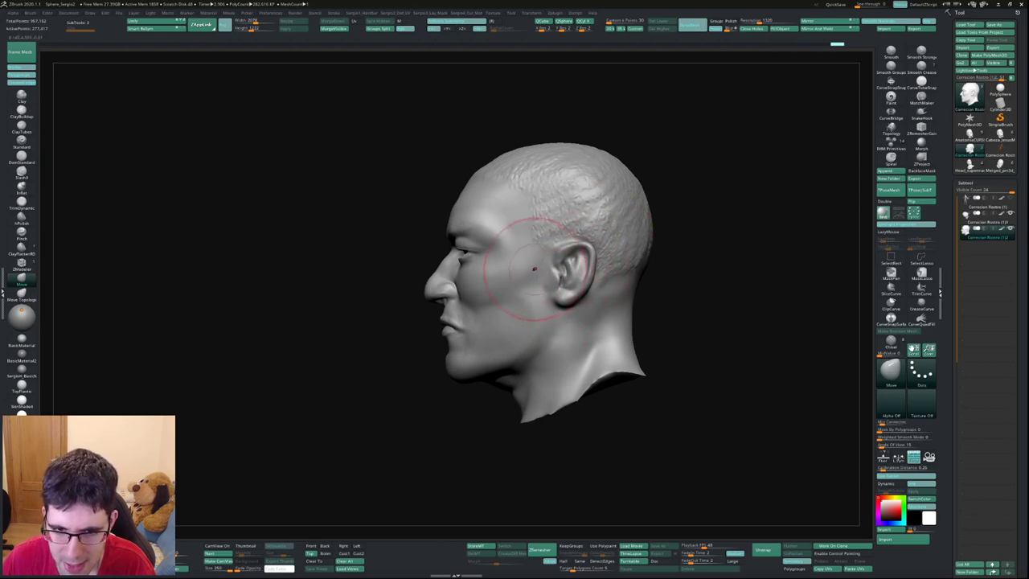
pyautogui.keyDown('alt'); pyautogui.moveTo(539, 252); pyautogui.dragTo(585, 284, button='right'); pyautogui.keyUp('alt')
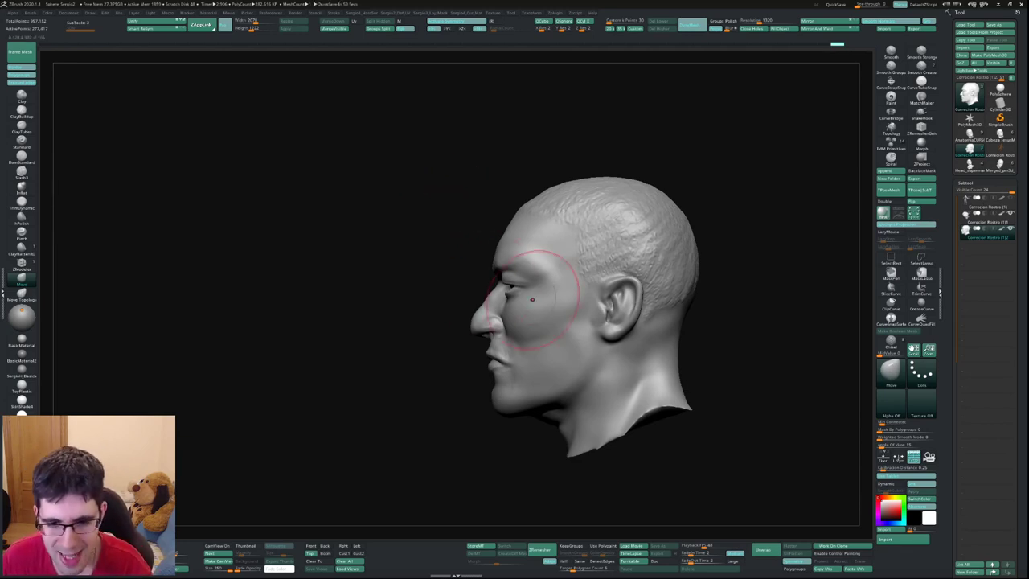
pyautogui.moveTo(486, 324); pyautogui.dragTo(491, 330)
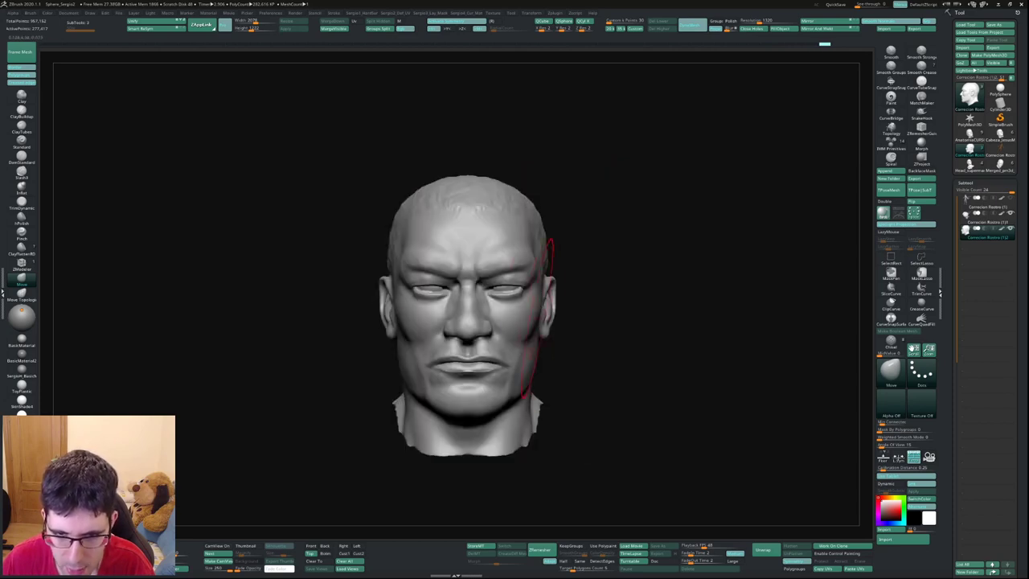
pyautogui.press('s')
pyautogui.moveTo(515, 309)
pyautogui.mouseDown(button='right')
pyautogui.moveTo(489, 298)
pyautogui.moveTo(574, 254)
pyautogui.mouseUp(button='right')
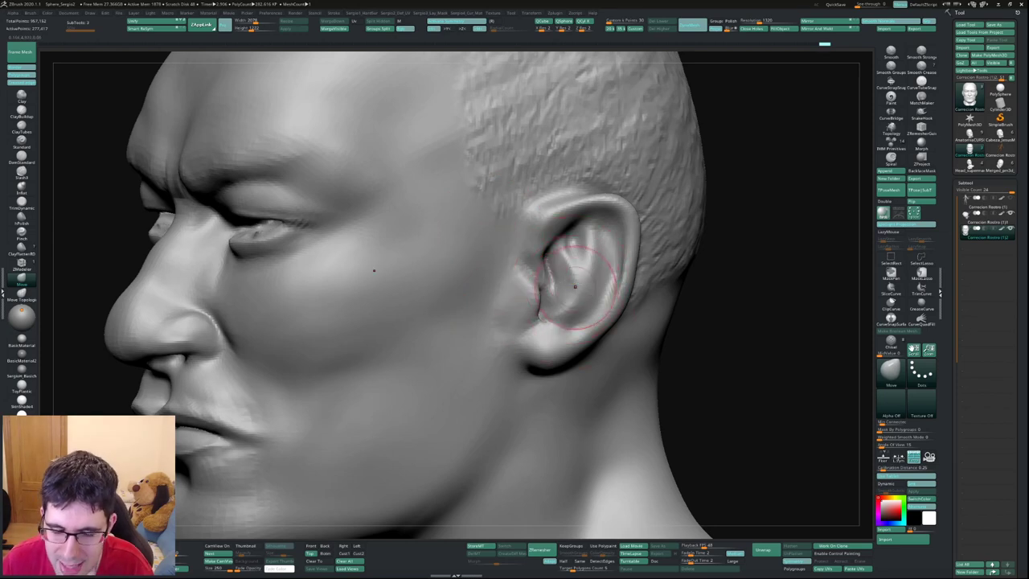
# Switch from Clay to the Standard brush and add a small stroke inside the left ear.
pyautogui.moveTo(575, 286); pyautogui.dragTo(581, 299, button='right')
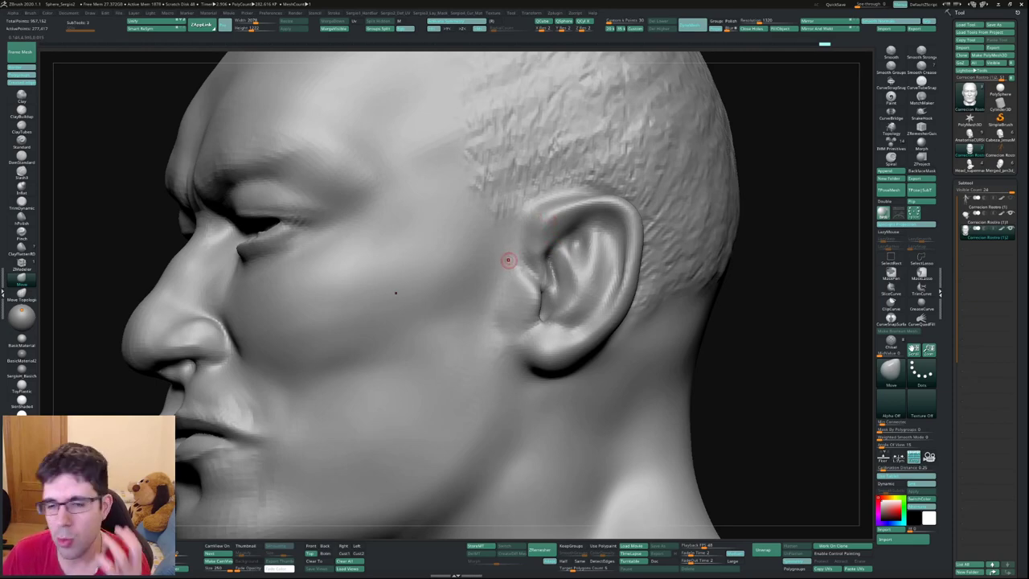
pyautogui.moveTo(534, 296); pyautogui.dragTo(551, 321, button='right')
pyautogui.press('b')
pyautogui.press('c')
pyautogui.press('l')
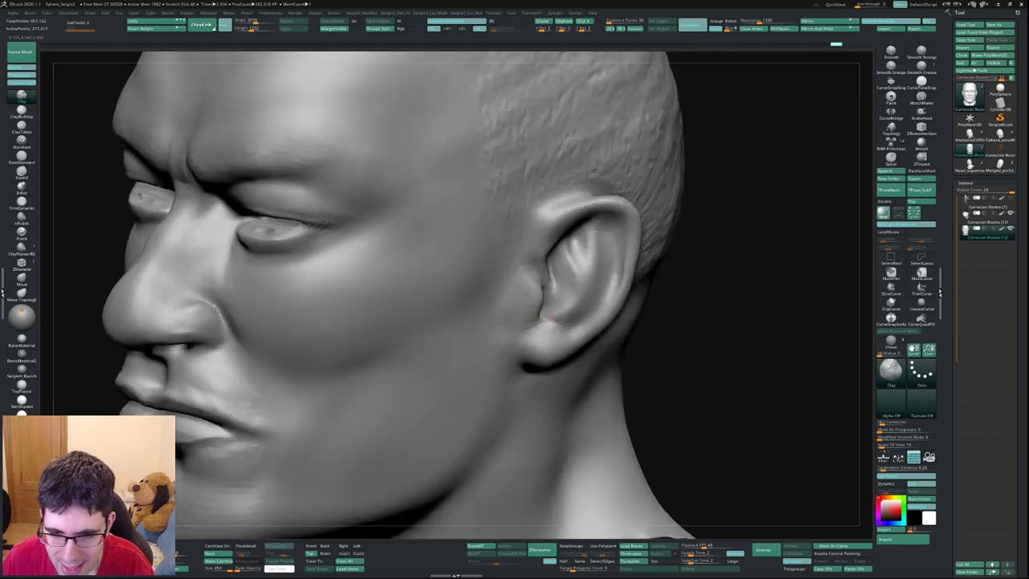
pyautogui.press('b')
pyautogui.press('s')
pyautogui.press('t')
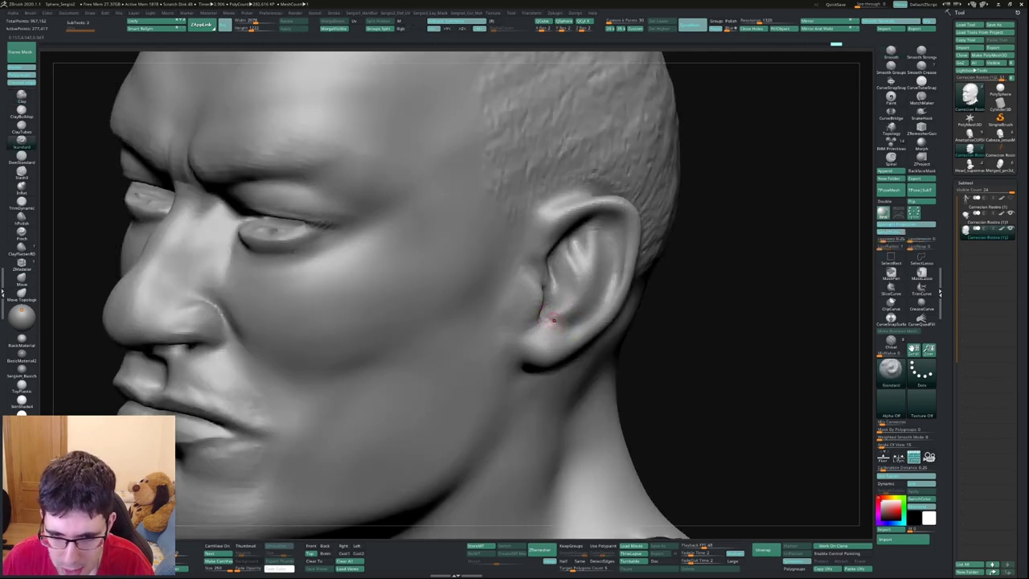
pyautogui.moveTo(543, 314); pyautogui.dragTo(558, 318)
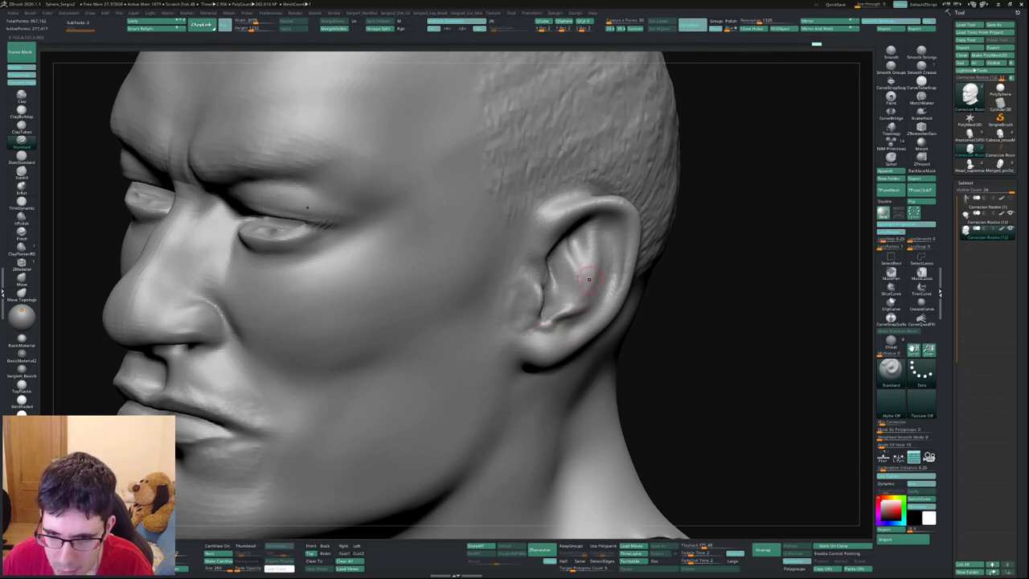
# Undo and redo the recent ear strokes to settle on the best result.
pyautogui.hotkey('ctrl', 'z')
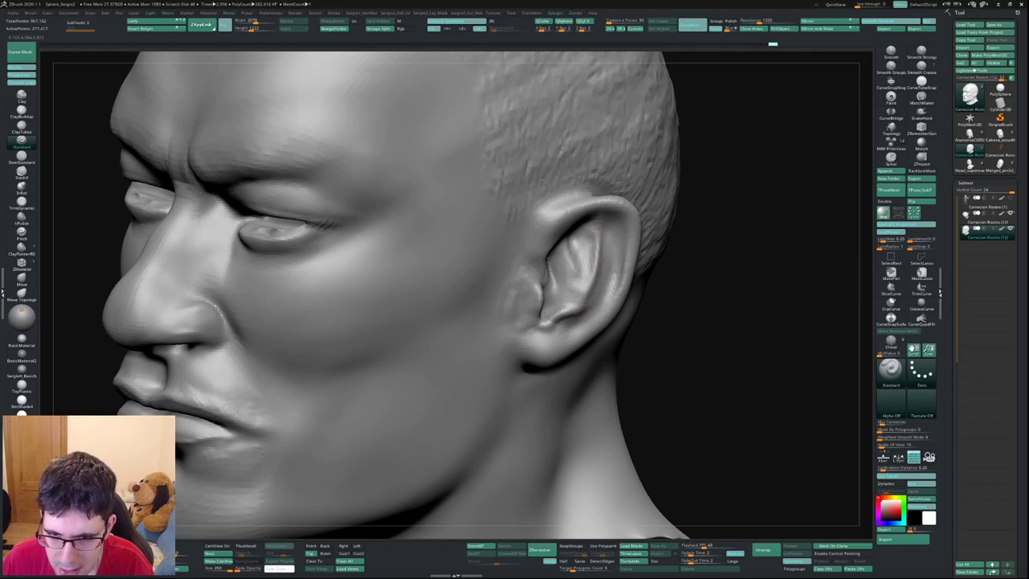
pyautogui.hotkey('ctrl', 'shift', 'z')
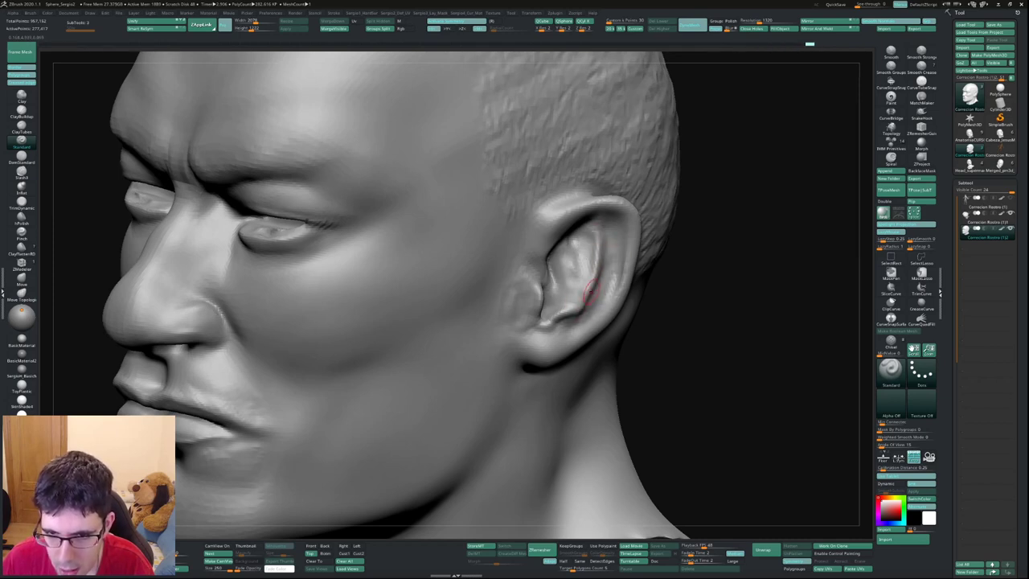
pyautogui.hotkey('ctrl', 'shift', 'z')
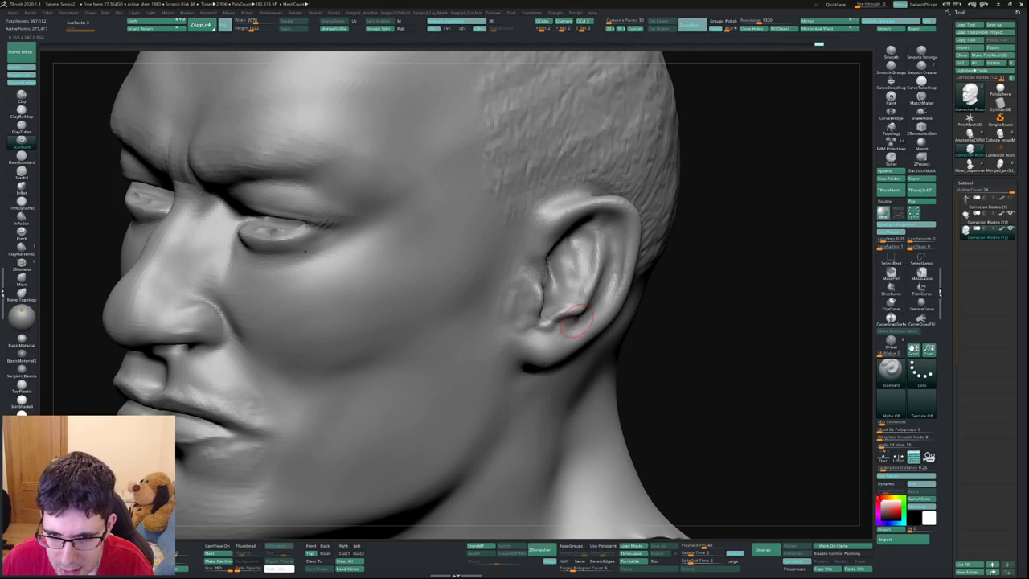
pyautogui.hotkey('ctrl', 'z')
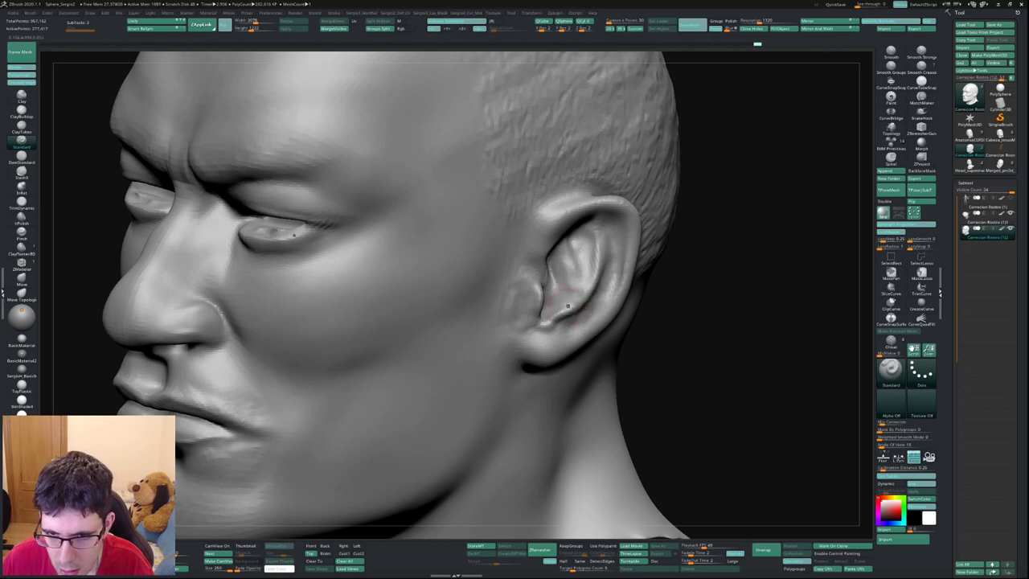
pyautogui.hotkey('ctrl', 'z')
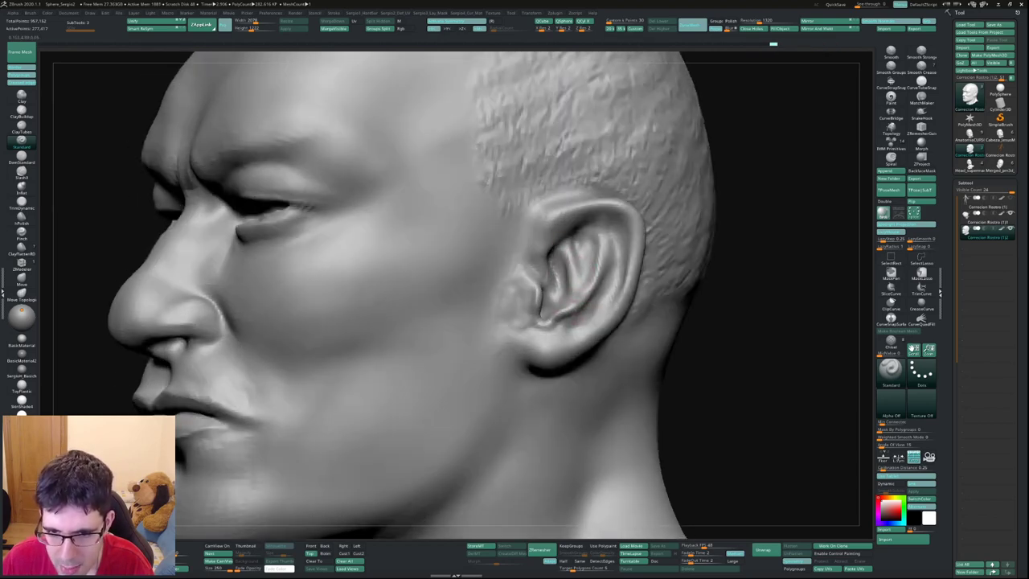
pyautogui.hotkey('ctrl', 'shift', 'z')
pyautogui.hotkey('ctrl', 'shift', 'z')
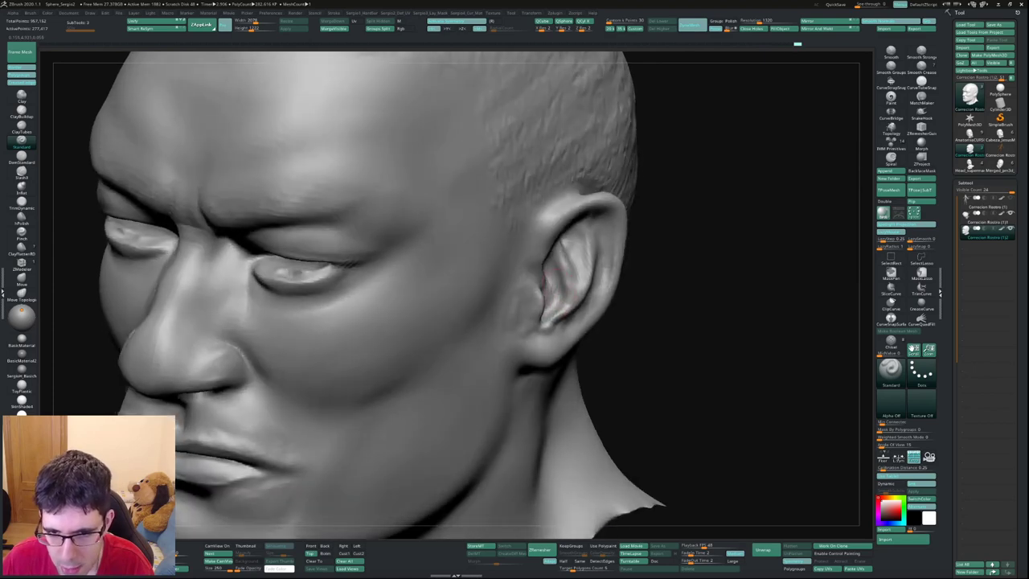
pyautogui.hotkey('ctrl', 'shift', 'z')
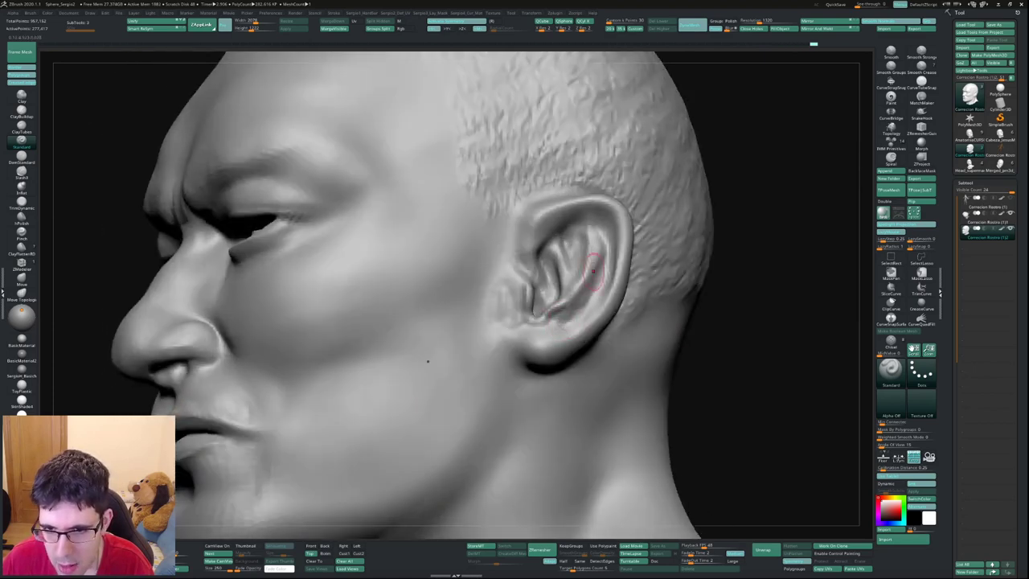
# Carve and build up the ear's upper rim, then sculpt its inner folds.
pyautogui.moveTo(587, 219); pyautogui.dragTo(608, 211)
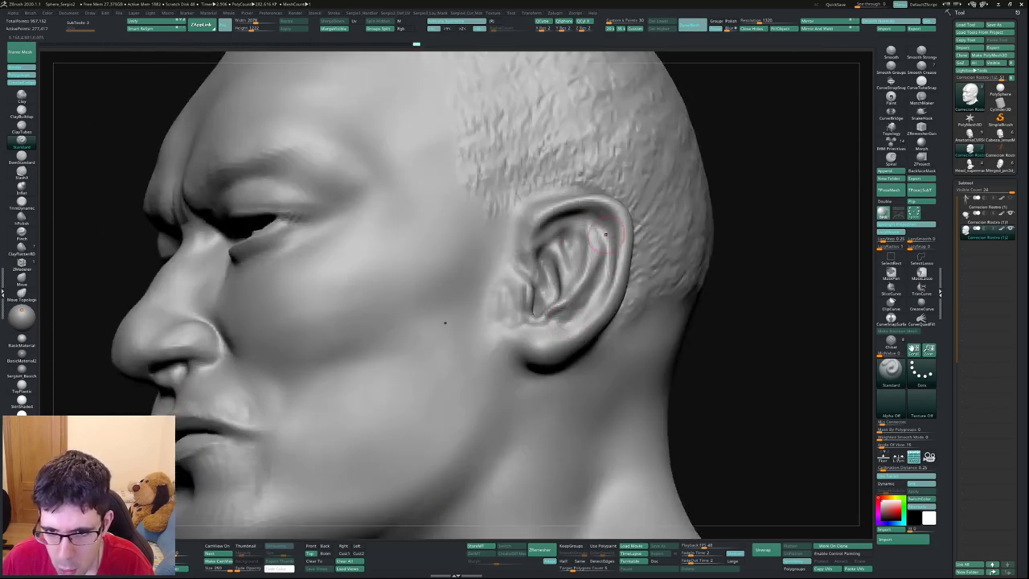
pyautogui.moveTo(547, 215); pyautogui.dragTo(597, 227)
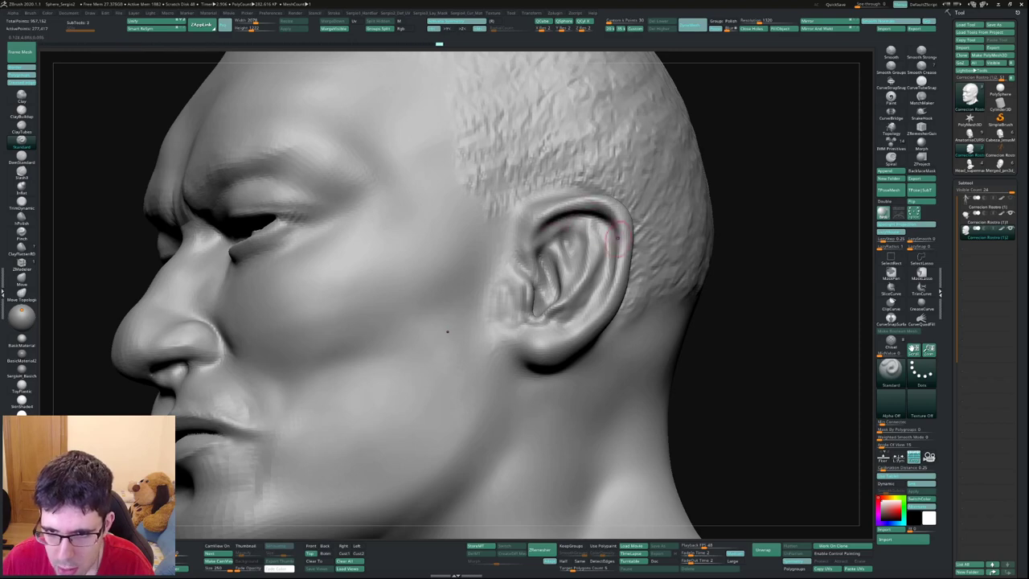
pyautogui.moveTo(617, 237); pyautogui.dragTo(562, 241, button='right')
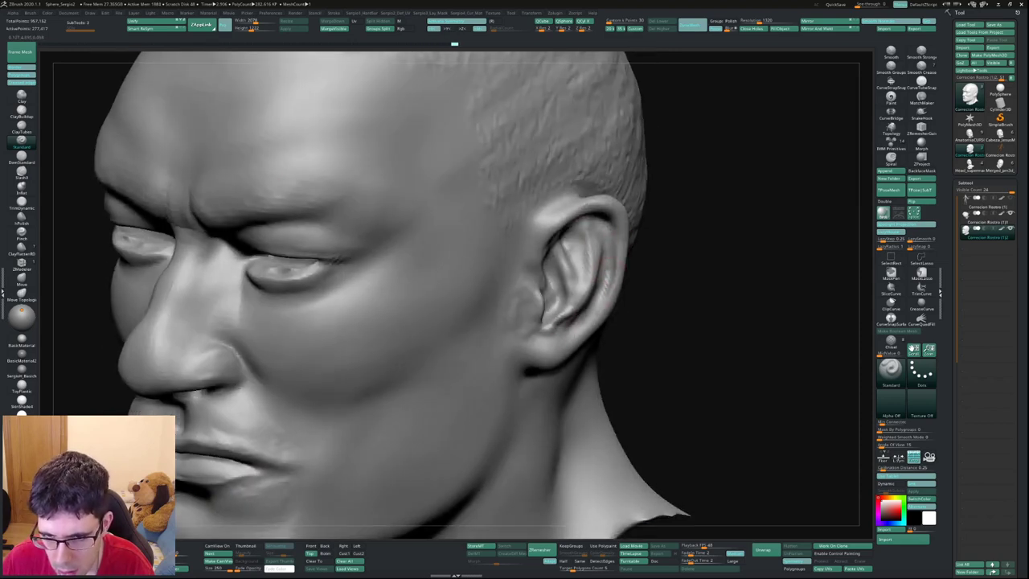
pyautogui.moveTo(579, 296); pyautogui.dragTo(598, 259, button='right')
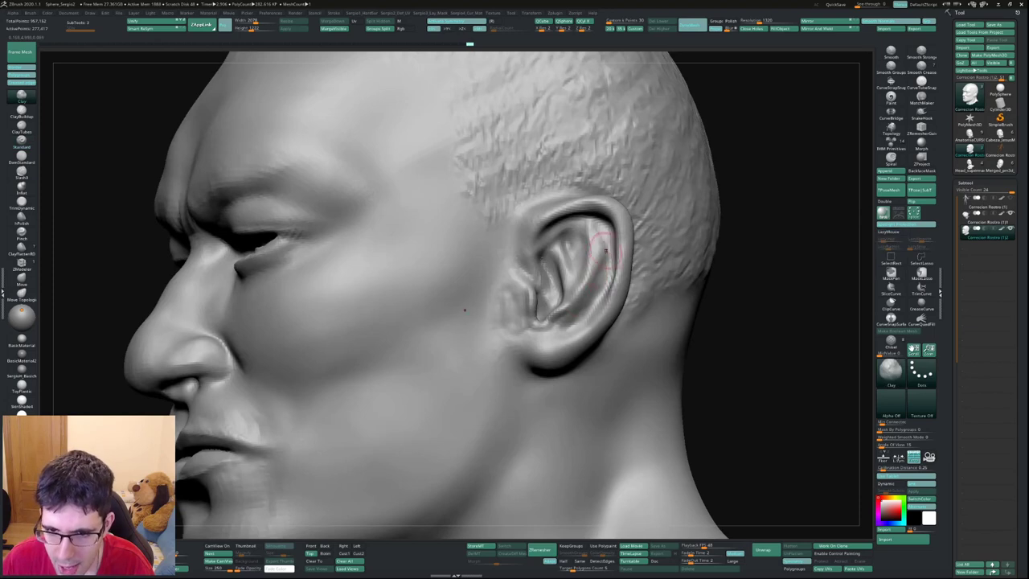
pyautogui.moveTo(601, 257)
pyautogui.mouseDown()
pyautogui.moveTo(605, 227)
pyautogui.moveTo(607, 240)
pyautogui.mouseUp()
pyautogui.moveTo(598, 254); pyautogui.dragTo(567, 275, button='right')
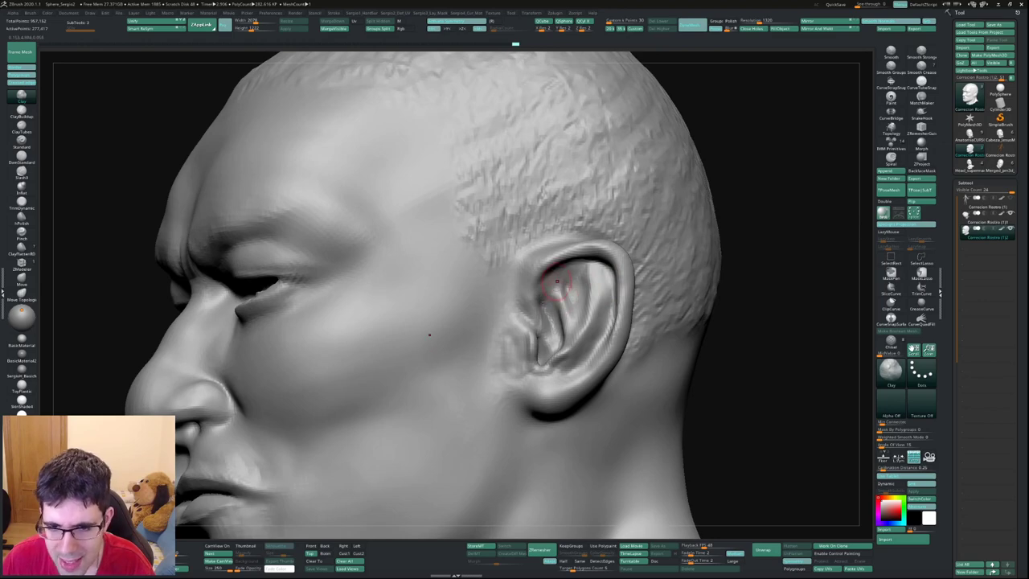
pyautogui.moveTo(556, 281); pyautogui.dragTo(555, 283, button='right')
pyautogui.moveTo(556, 282)
pyautogui.mouseDown()
pyautogui.moveTo(562, 273)
pyautogui.moveTo(572, 293)
pyautogui.mouseUp()
# Switch to DamStandard and cut sharper ridges into the inner ear.
pyautogui.click(889, 399)
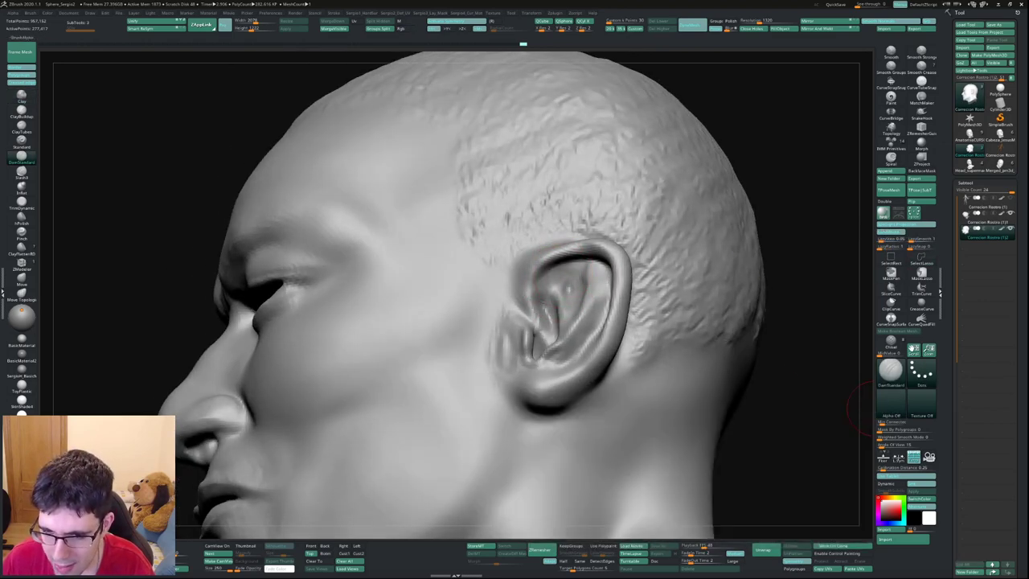
pyautogui.click(889, 399)
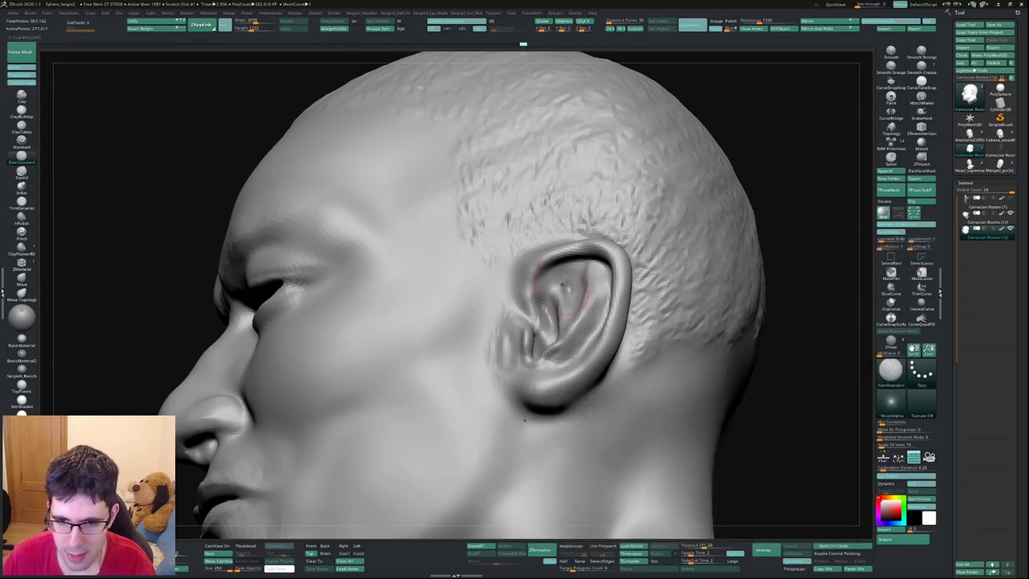
pyautogui.moveTo(554, 282); pyautogui.dragTo(553, 285, button='right')
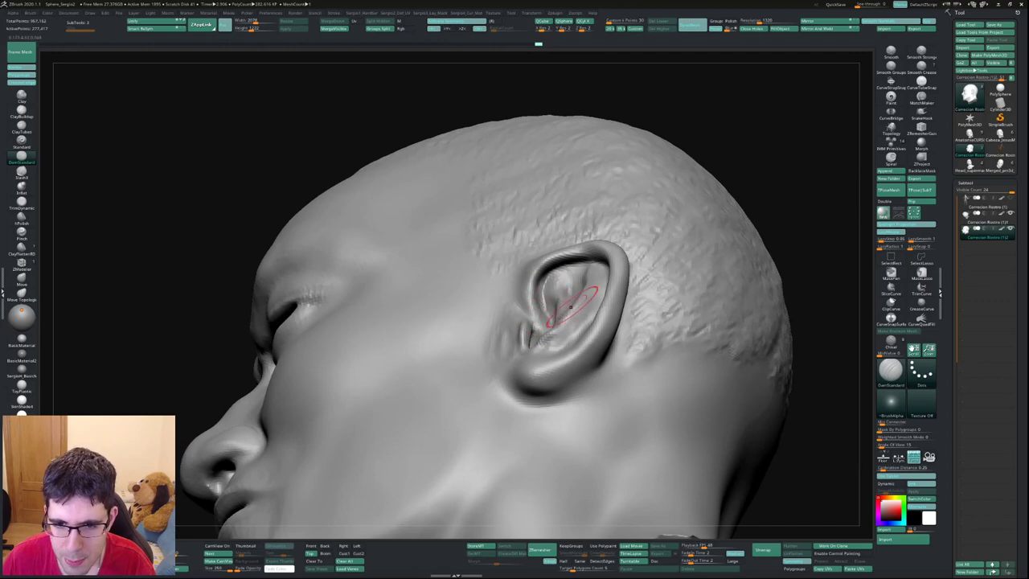
pyautogui.moveTo(559, 313)
pyautogui.mouseDown(button='right')
pyautogui.moveTo(566, 289)
pyautogui.moveTo(599, 275)
pyautogui.moveTo(599, 265)
pyautogui.moveTo(595, 304)
pyautogui.mouseUp(button='right')
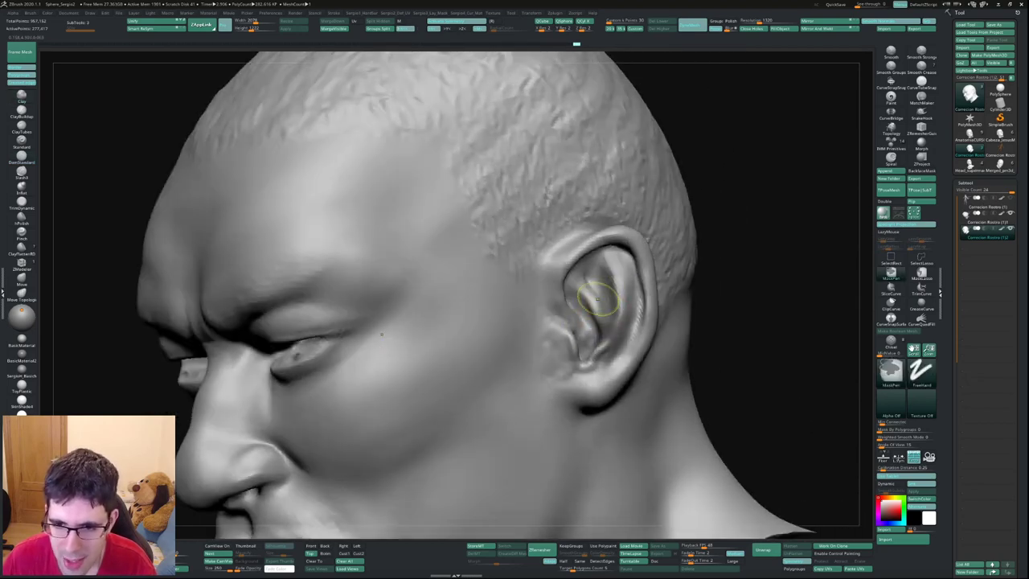
pyautogui.moveTo(598, 299); pyautogui.dragTo(611, 318)
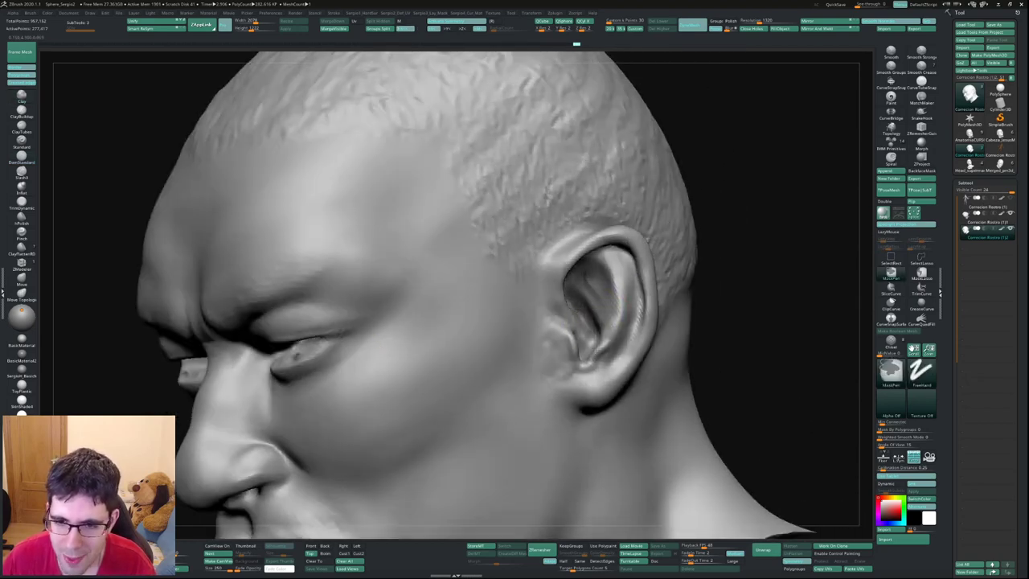
# Toggle the mask inversion, then push and pull the ear's back rim with Move.
pyautogui.hotkey('ctrl', 'i')
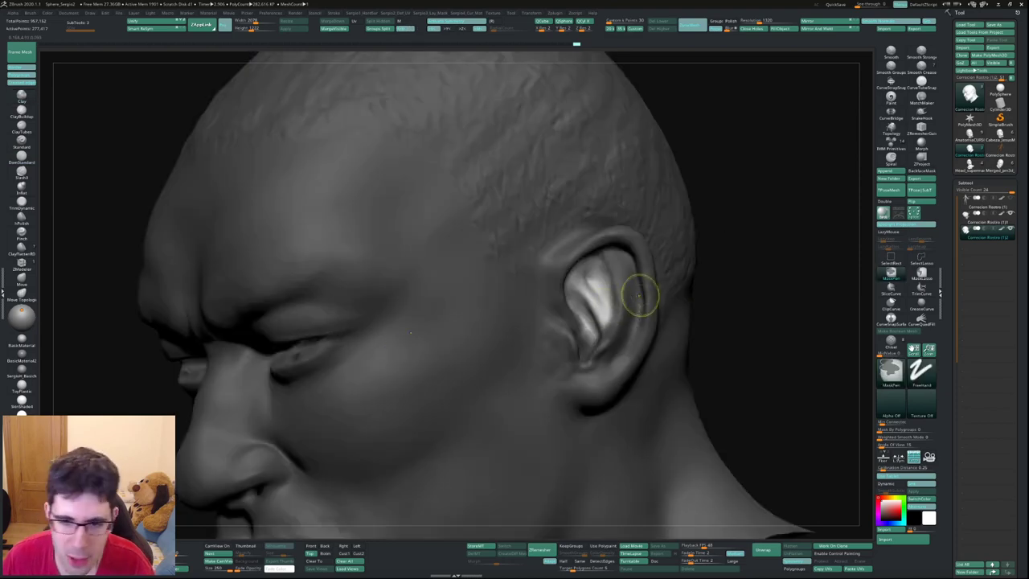
pyautogui.hotkey('ctrl', 'i')
pyautogui.hotkey('ctrl', 'i')
pyautogui.press('b')
pyautogui.press('m')
pyautogui.press('v')
pyautogui.moveTo(659, 298)
pyautogui.mouseDown(button='right')
pyautogui.moveTo(608, 313)
pyautogui.moveTo(634, 297)
pyautogui.mouseUp(button='right')
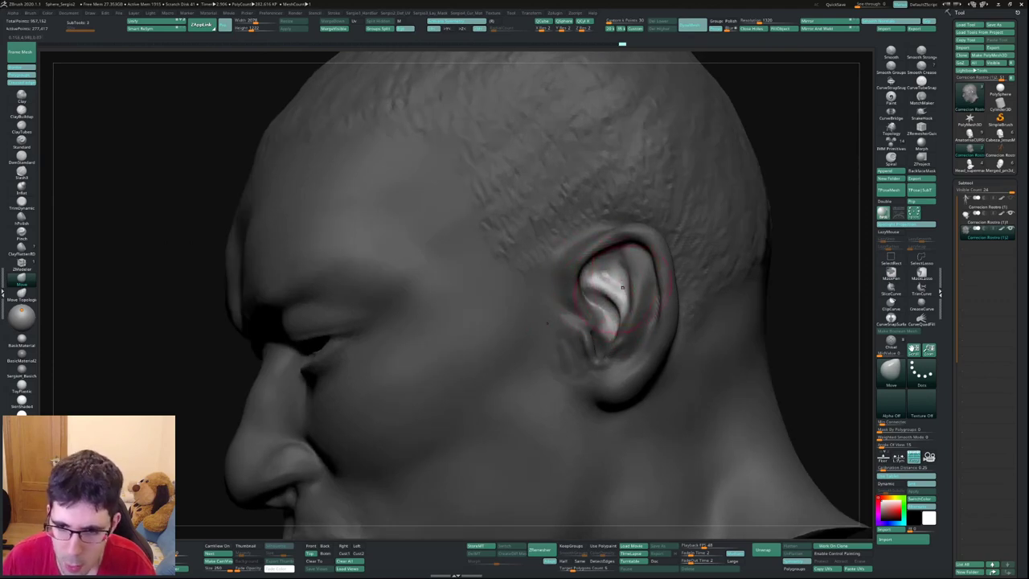
pyautogui.moveTo(622, 287); pyautogui.dragTo(659, 275, button='right')
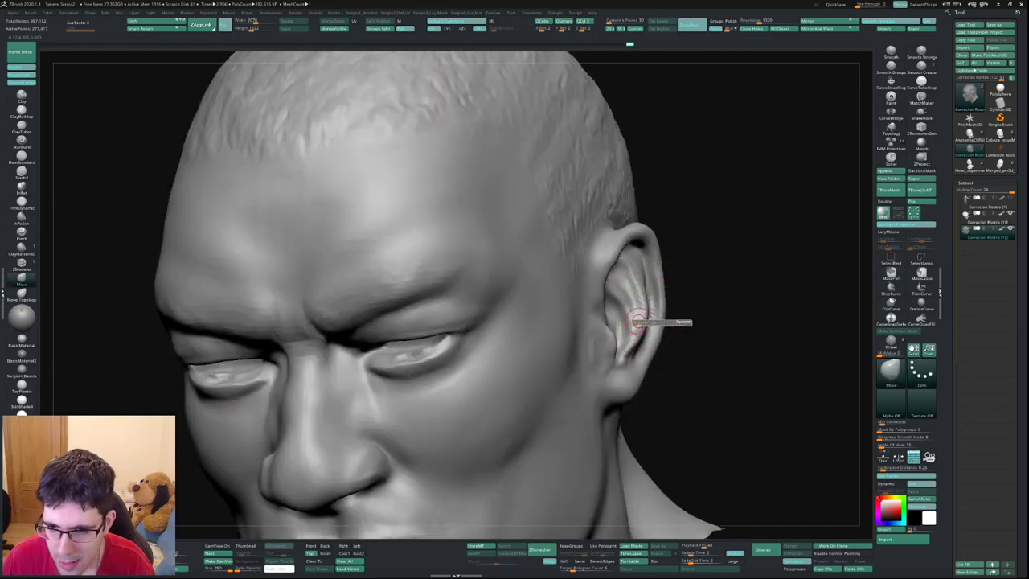
pyautogui.moveTo(653, 326)
pyautogui.mouseDown(button='right')
pyautogui.moveTo(615, 349)
pyautogui.moveTo(572, 259)
pyautogui.mouseUp(button='right')
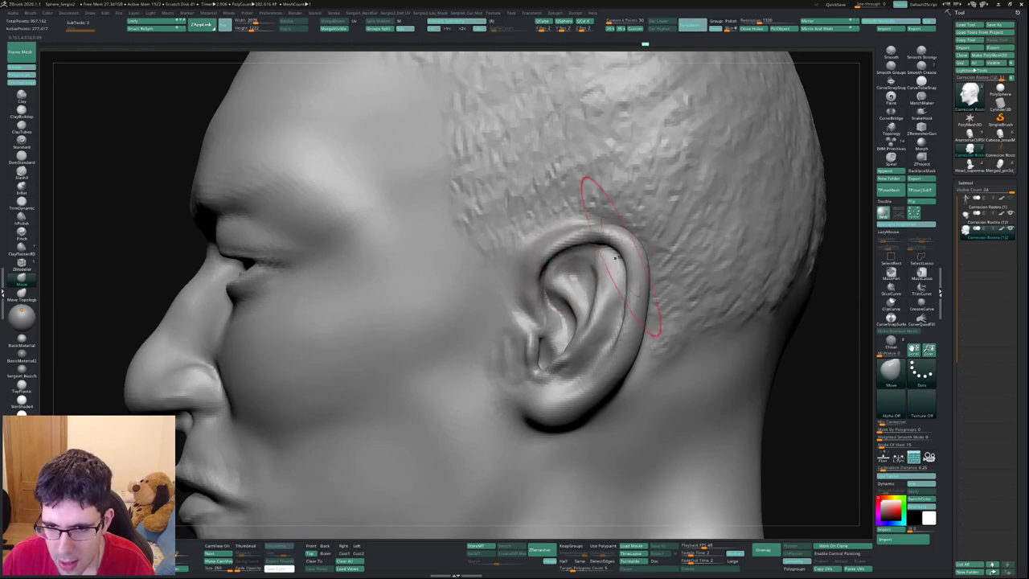
pyautogui.moveTo(635, 253); pyautogui.dragTo(630, 278, button='right')
# Inflate the ear's back rim down to the lobe, then puff the lobe more.
pyautogui.press('b')
pyautogui.press('i')
pyautogui.press('n')
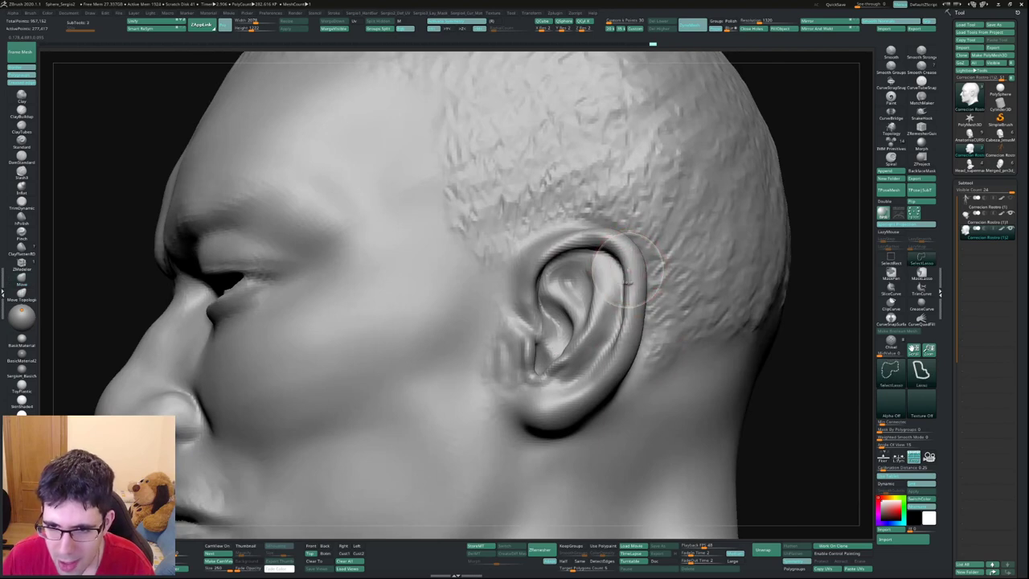
pyautogui.moveTo(618, 249)
pyautogui.mouseDown(button='right')
pyautogui.moveTo(617, 266)
pyautogui.moveTo(620, 256)
pyautogui.mouseUp(button='right')
pyautogui.moveTo(635, 265)
pyautogui.mouseDown()
pyautogui.moveTo(599, 378)
pyautogui.moveTo(563, 426)
pyautogui.mouseUp()
pyautogui.moveTo(554, 386); pyautogui.dragTo(566, 426)
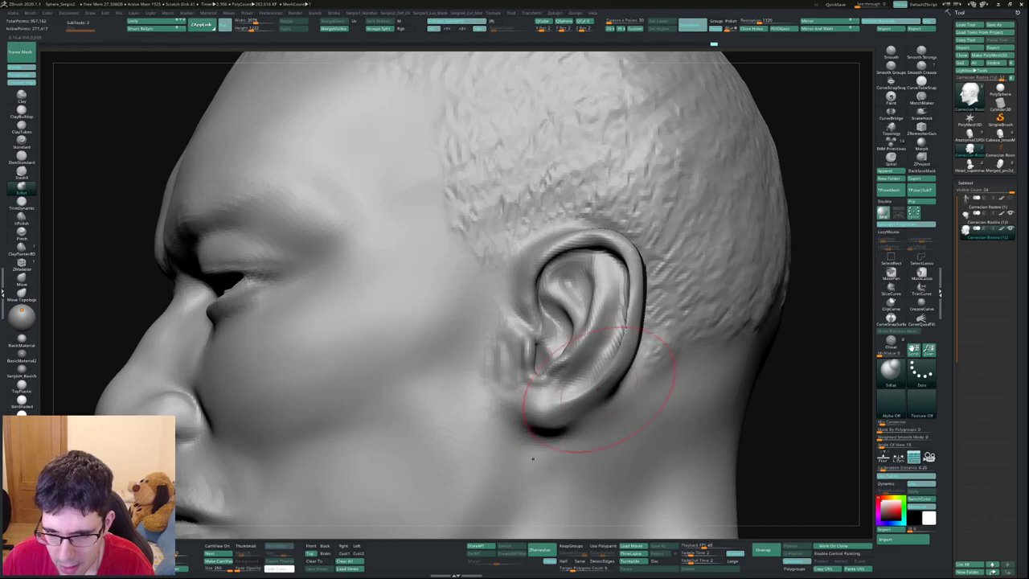
pyautogui.moveTo(620, 367); pyautogui.dragTo(638, 340, button='right')
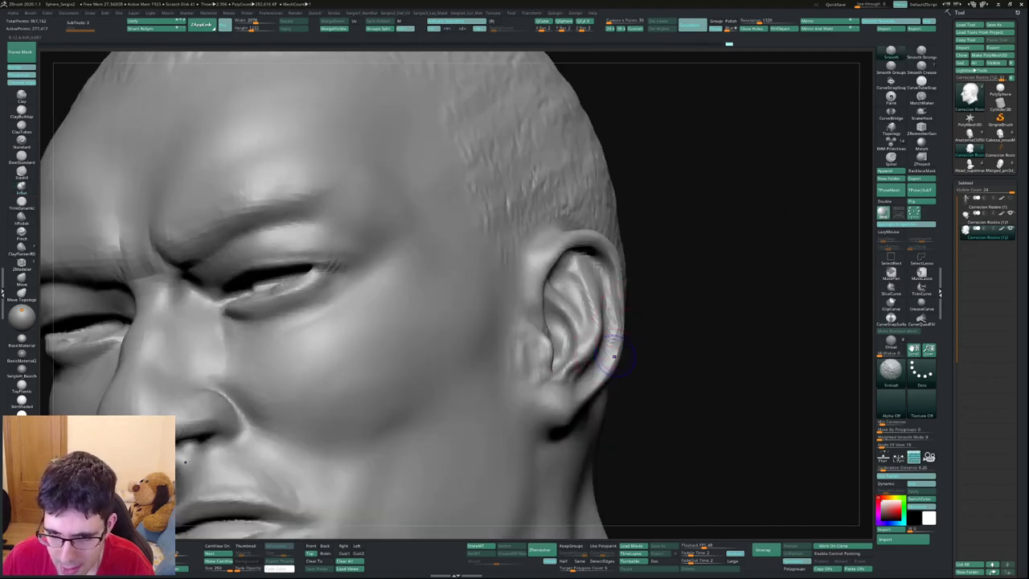
pyautogui.moveTo(619, 282)
pyautogui.keyDown('ctrl'); pyautogui.mouseDown(button='right')
pyautogui.moveTo(625, 294)
pyautogui.moveTo(563, 313)
pyautogui.mouseUp(button='right'); pyautogui.keyUp('ctrl')
# Carve and deepen a crease along the ear with DamStandard.
pyautogui.press('b')
pyautogui.press('d')
pyautogui.press('s')
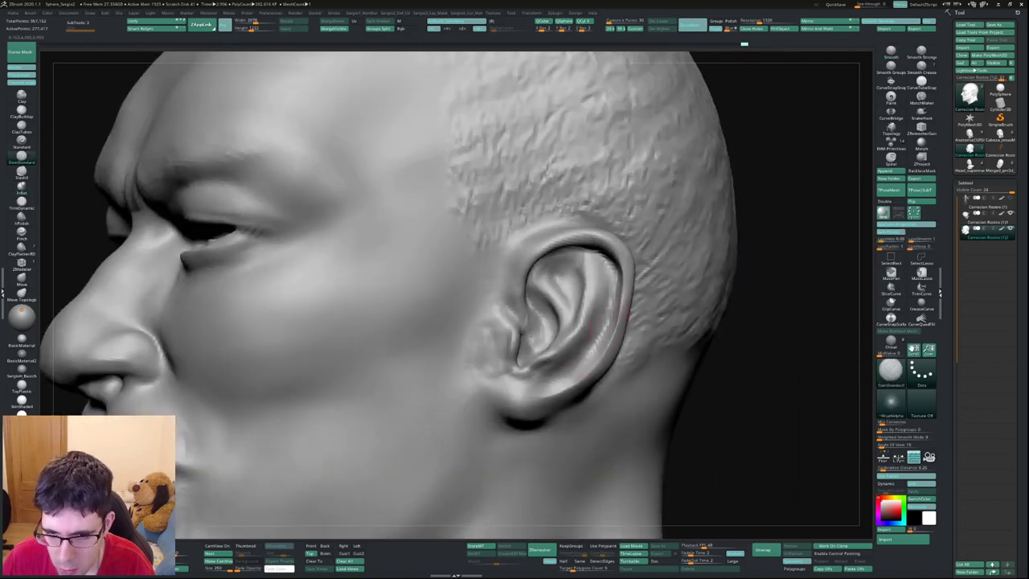
pyautogui.moveTo(594, 347); pyautogui.dragTo(558, 390)
pyautogui.keyDown('ctrl'); pyautogui.moveTo(563, 322); pyautogui.dragTo(619, 305, button='right'); pyautogui.keyUp('ctrl')
pyautogui.press('b')
pyautogui.press('t')
pyautogui.press('d')
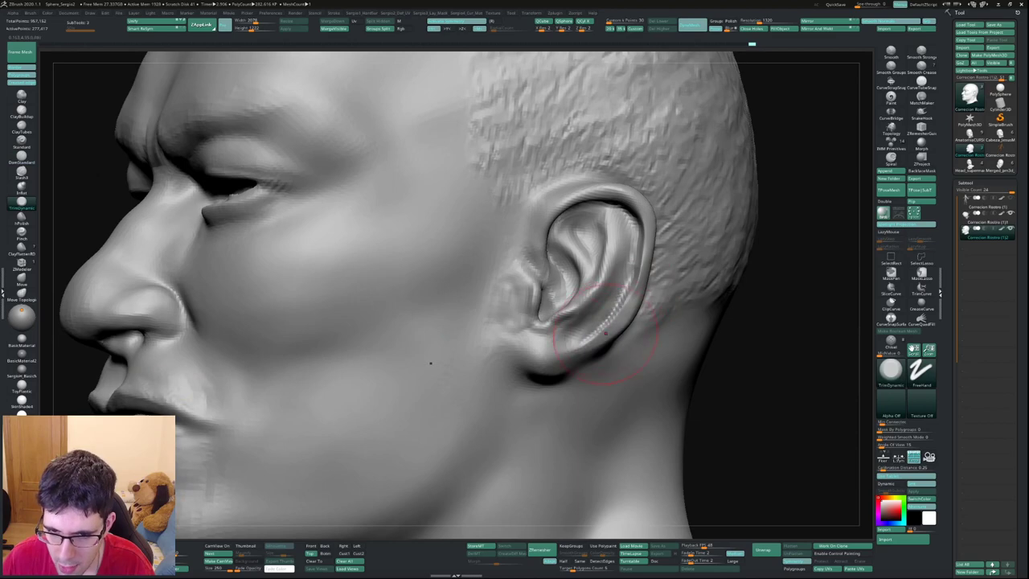
# Carve a crease under the earlobe separating it from the neck and jaw.
pyautogui.moveTo(566, 386); pyautogui.dragTo(574, 337, button='right')
pyautogui.hotkey('ctrl', 'shift')
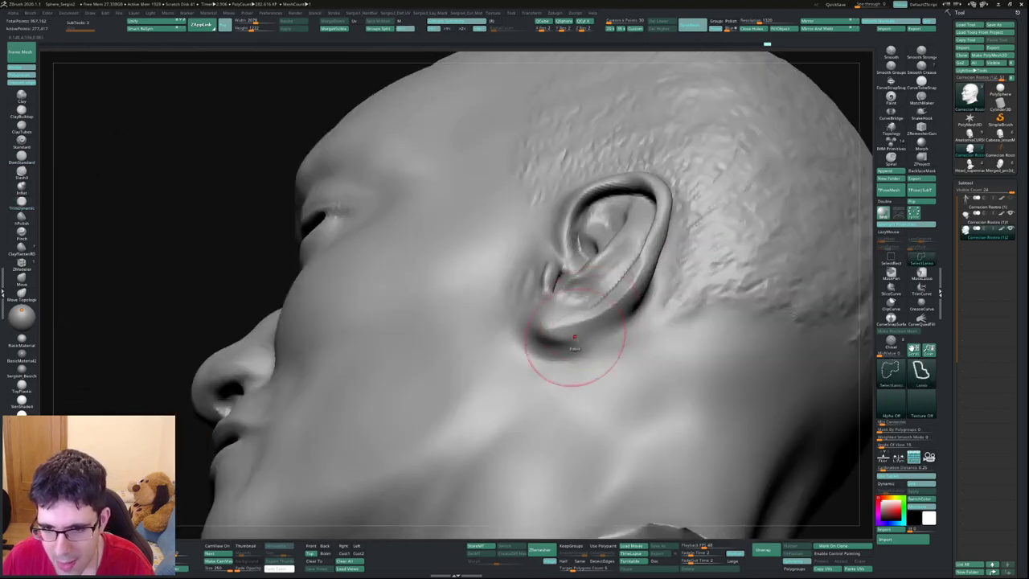
pyautogui.press('b')
pyautogui.press('d')
pyautogui.press('s')
pyautogui.moveTo(518, 325); pyautogui.dragTo(587, 342)
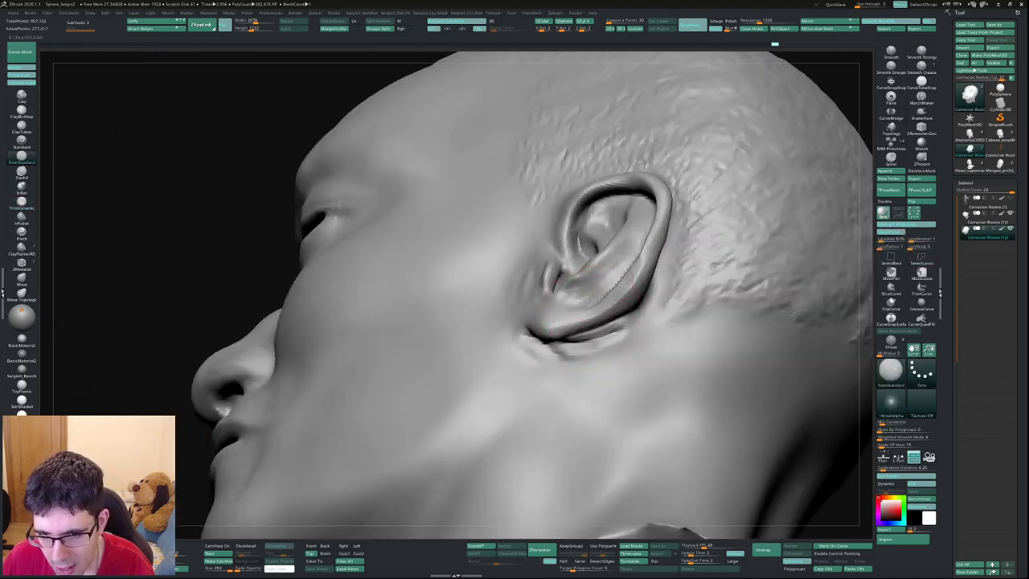
pyautogui.moveTo(649, 313); pyautogui.dragTo(660, 272, button='right')
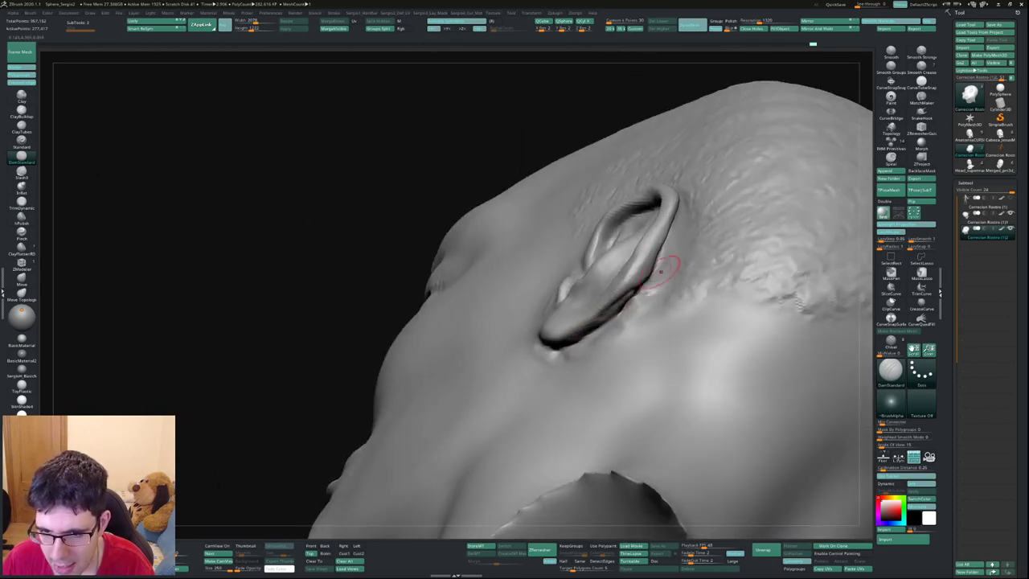
pyautogui.moveTo(602, 339); pyautogui.dragTo(679, 287, button='right')
pyautogui.press('b')
pyautogui.press('m')
pyautogui.press('v')
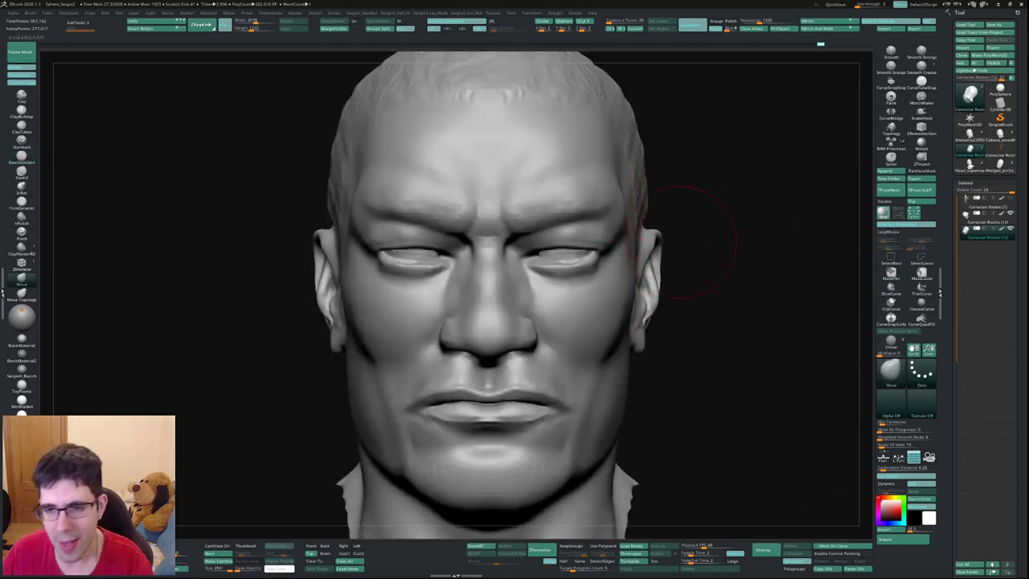
# Paint mask strokes down the inner ear, along its rim, and over the lower lobe.
pyautogui.moveTo(650, 239); pyautogui.dragTo(483, 241, button='right')
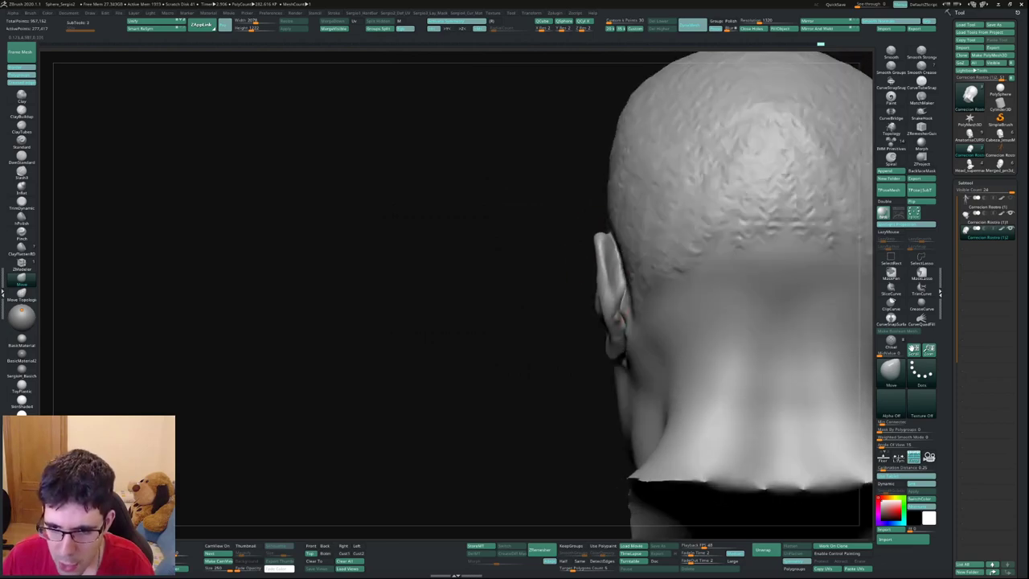
pyautogui.moveTo(523, 273); pyautogui.dragTo(610, 280, button='right')
pyautogui.keyDown('ctrl'); pyautogui.moveTo(611, 280); pyautogui.dragTo(607, 317); pyautogui.keyUp('ctrl')
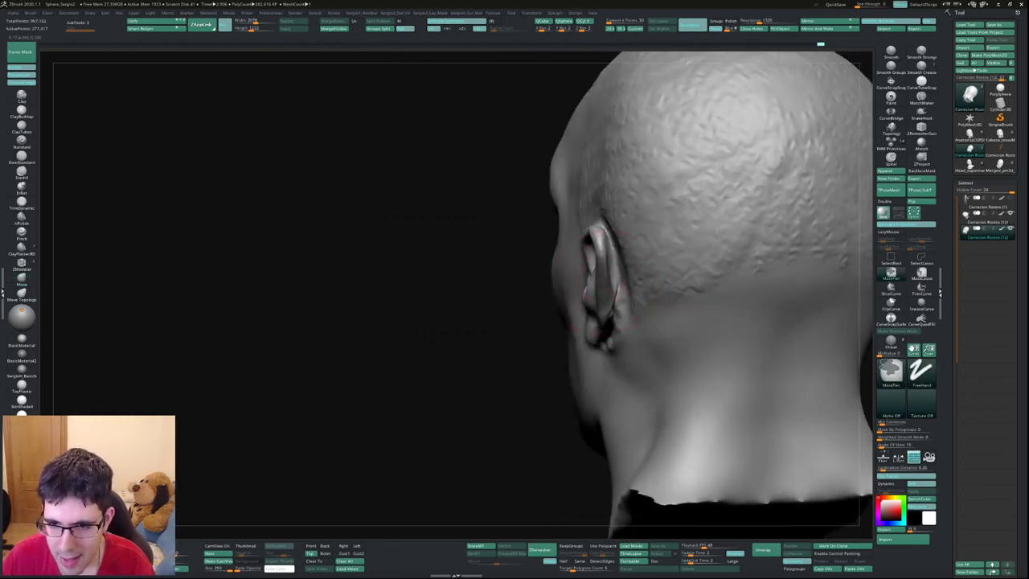
pyautogui.keyDown('ctrl'); pyautogui.moveTo(599, 241); pyautogui.dragTo(602, 229); pyautogui.keyUp('ctrl')
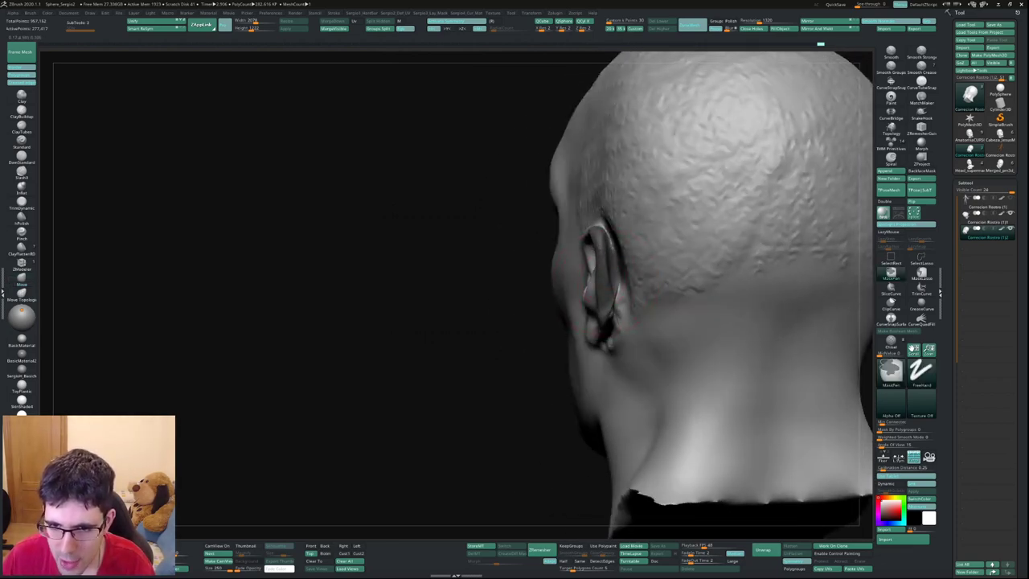
pyautogui.moveTo(602, 233); pyautogui.dragTo(577, 238, button='right')
pyautogui.keyDown('ctrl'); pyautogui.moveTo(577, 239); pyautogui.dragTo(563, 290); pyautogui.keyUp('ctrl')
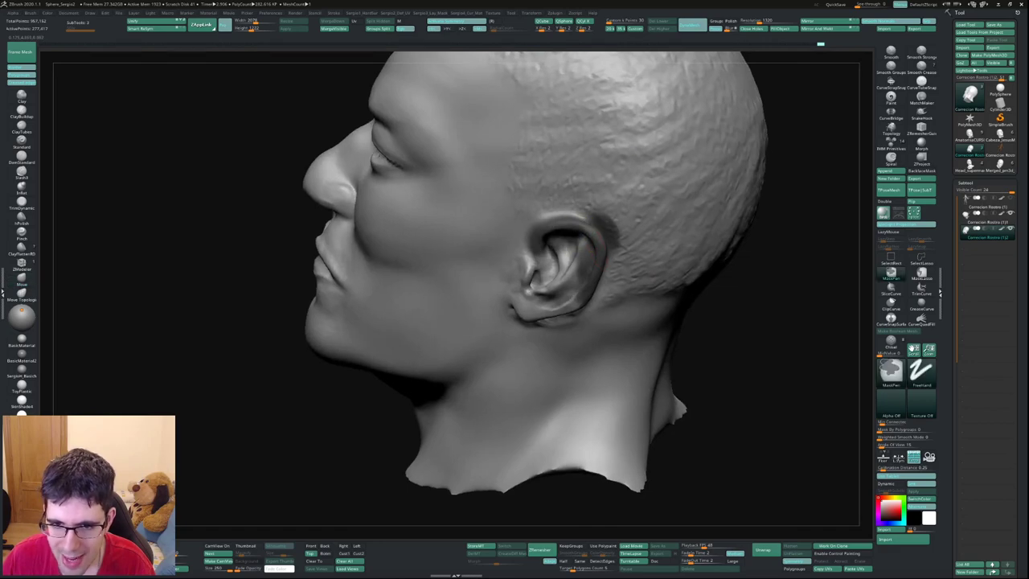
pyautogui.moveTo(531, 247)
pyautogui.keyDown('ctrl'); pyautogui.mouseDown()
pyautogui.moveTo(546, 293)
pyautogui.moveTo(522, 309)
pyautogui.moveTo(563, 317)
pyautogui.moveTo(573, 287)
pyautogui.mouseUp(); pyautogui.keyUp('ctrl')
pyautogui.moveTo(574, 287); pyautogui.dragTo(585, 265, button='right')
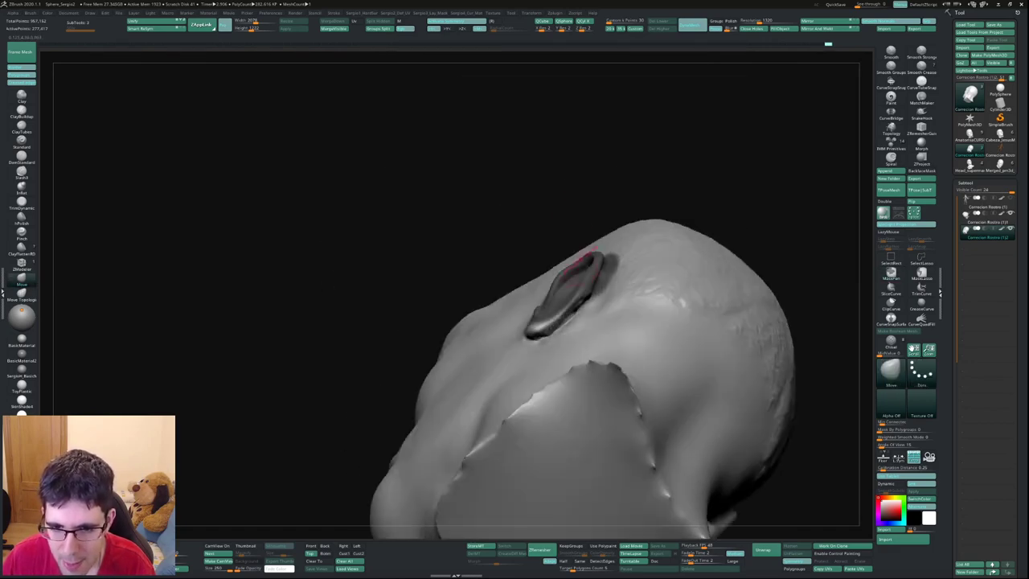
pyautogui.keyDown('ctrl'); pyautogui.moveTo(530, 322); pyautogui.dragTo(553, 330); pyautogui.keyUp('ctrl')
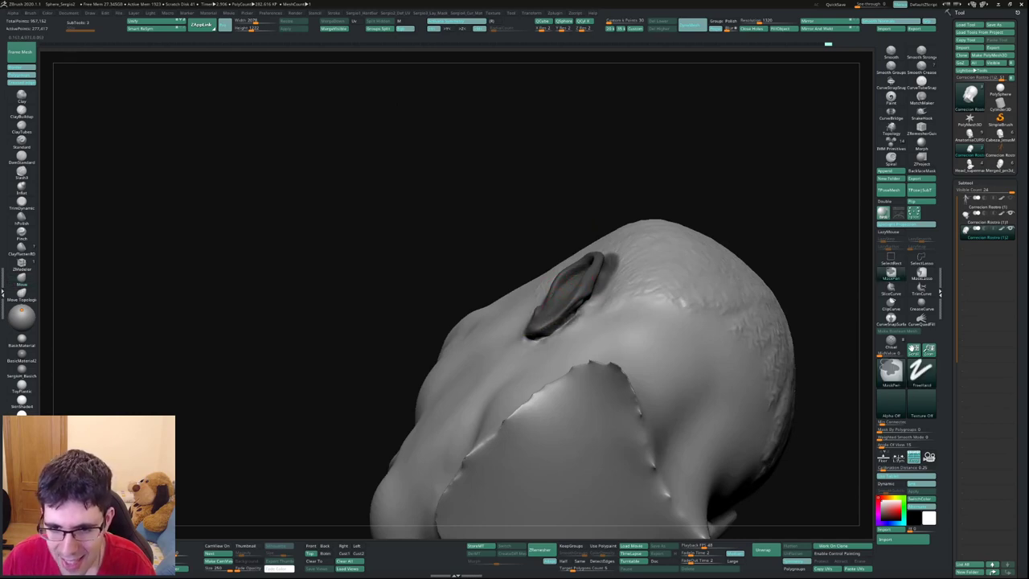
pyautogui.moveTo(586, 294); pyautogui.dragTo(591, 283, button='right')
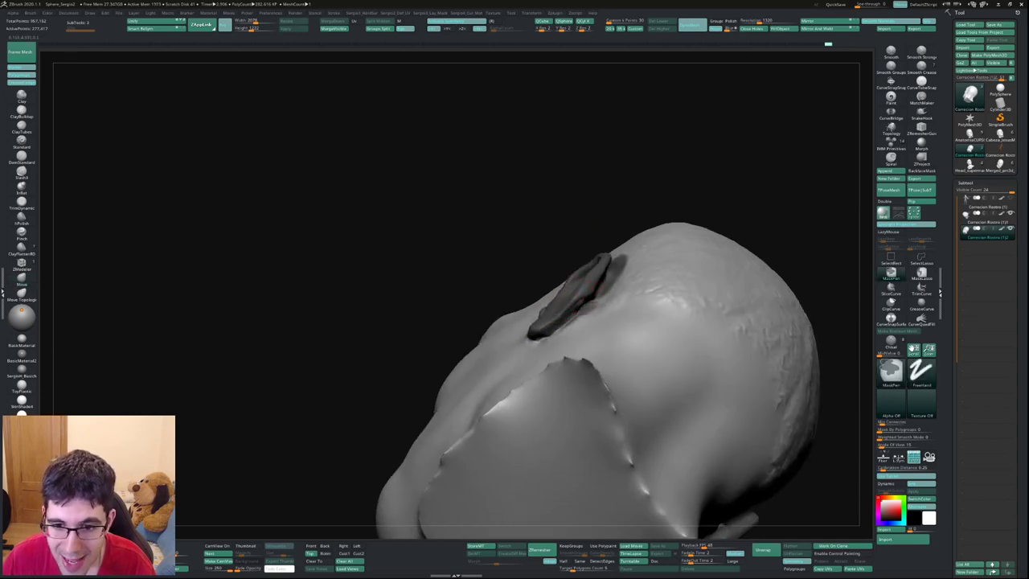
pyautogui.moveTo(592, 277)
pyautogui.mouseDown(button='right')
pyautogui.moveTo(575, 213)
pyautogui.moveTo(567, 227)
pyautogui.mouseUp(button='right')
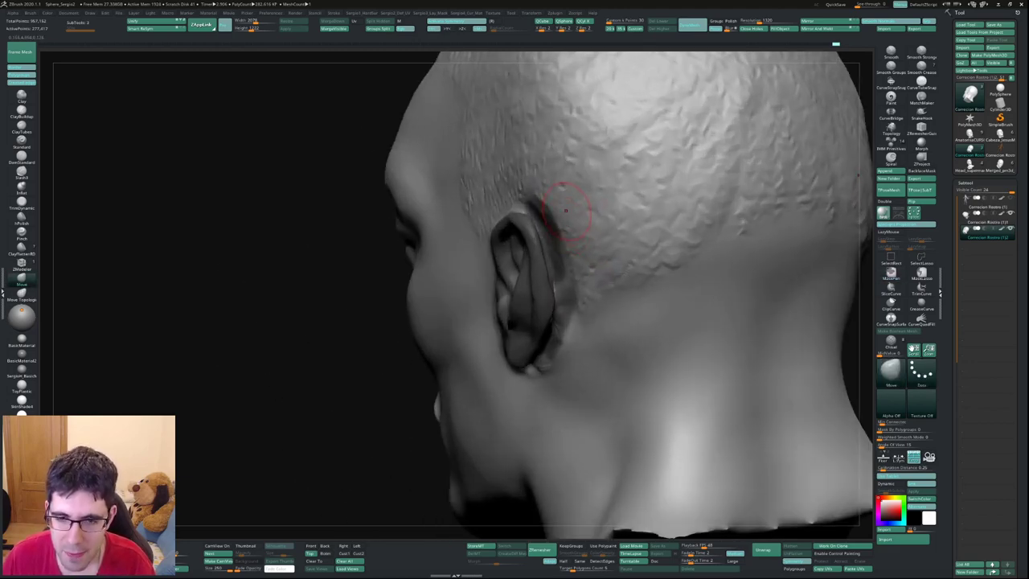
# Lasso-mask behind the ear, then pull both ears outward with symmetric Move in front view.
pyautogui.press('ctrl')
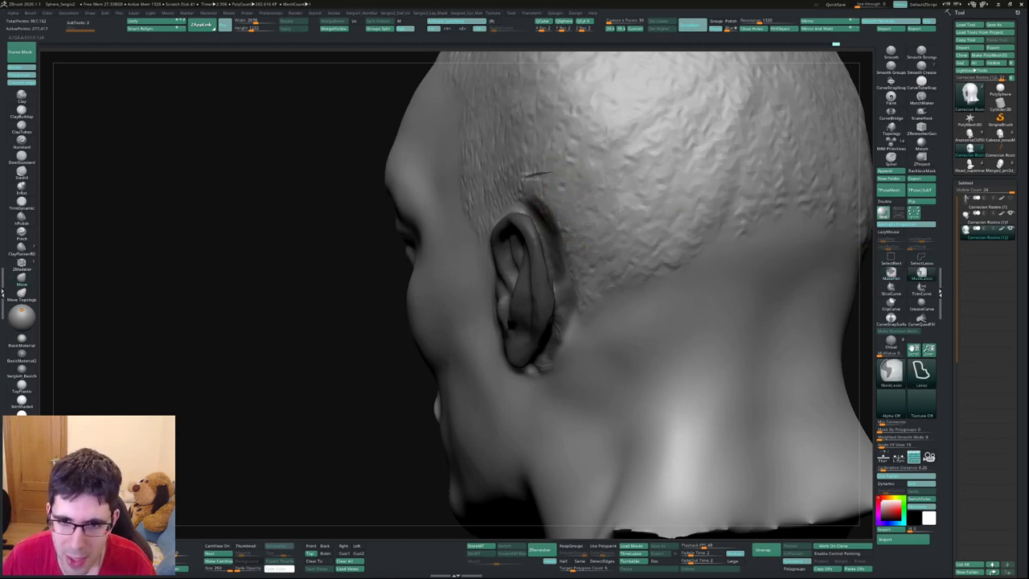
pyautogui.keyDown('ctrl'); pyautogui.moveTo(550, 172); pyautogui.dragTo(534, 208); pyautogui.keyUp('ctrl')
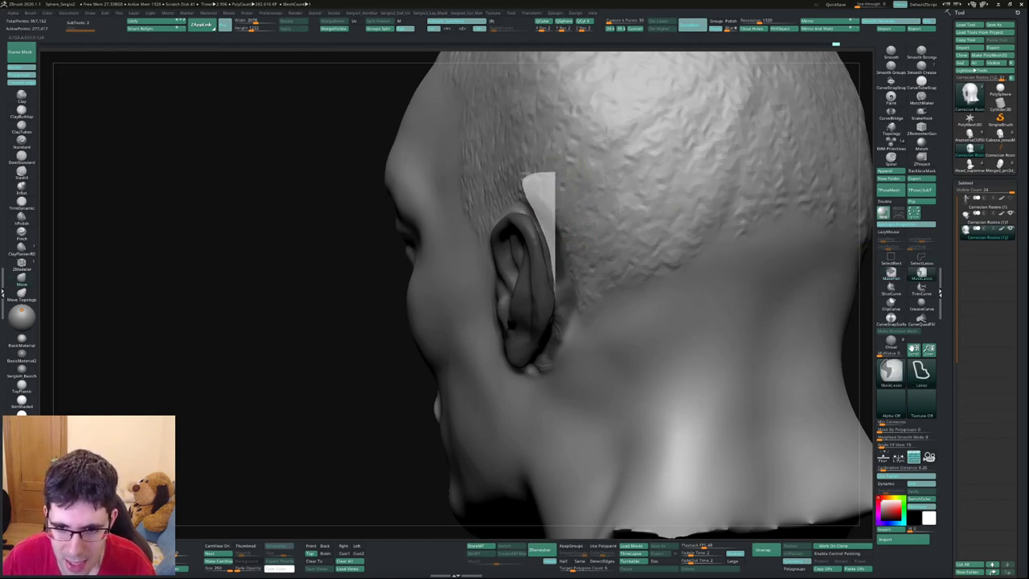
pyautogui.moveTo(556, 289)
pyautogui.keyDown('ctrl'); pyautogui.mouseDown()
pyautogui.moveTo(552, 345)
pyautogui.moveTo(608, 187)
pyautogui.moveTo(550, 174)
pyautogui.mouseUp(); pyautogui.keyUp('ctrl')
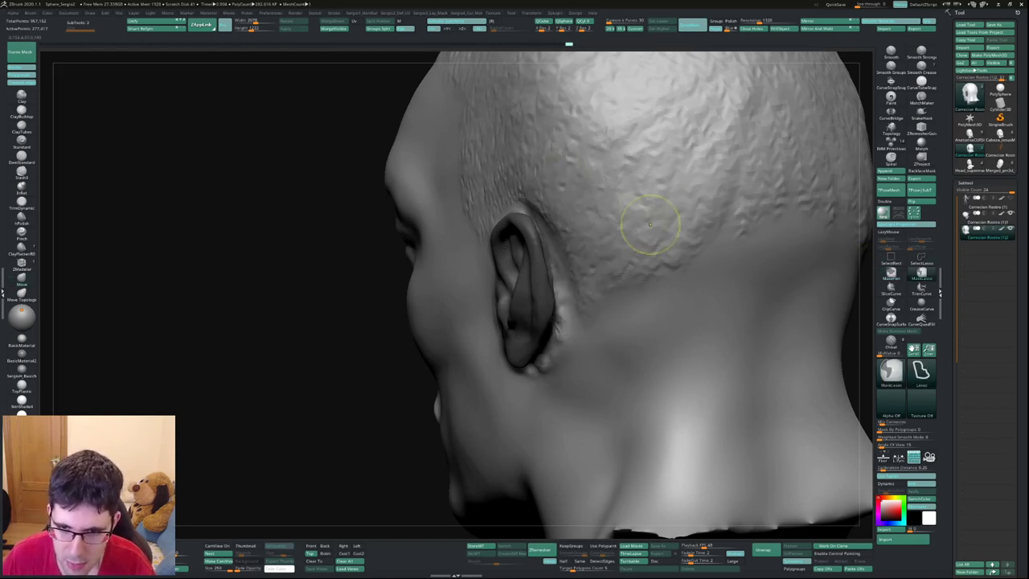
pyautogui.moveTo(605, 294); pyautogui.dragTo(667, 277, button='right')
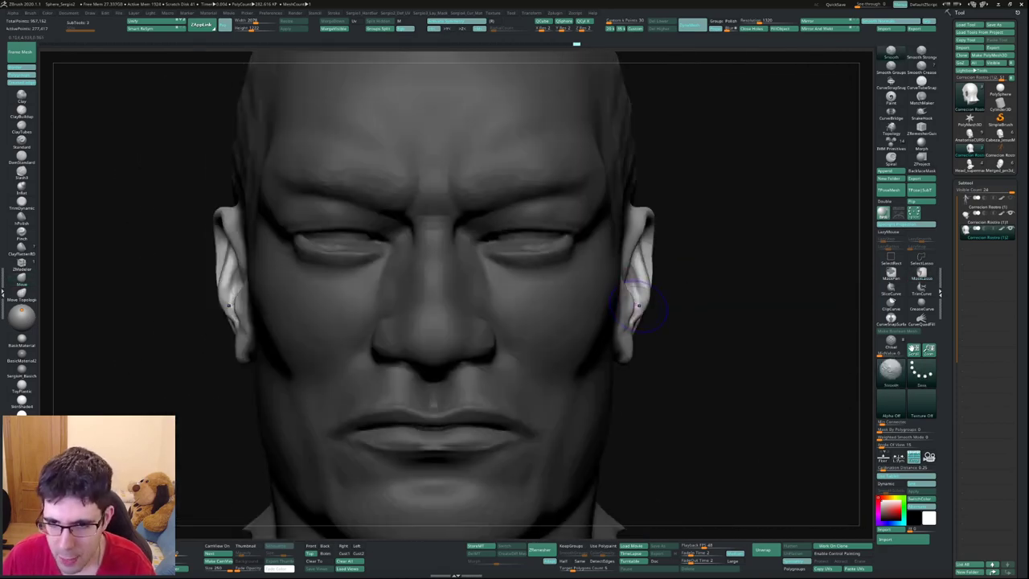
pyautogui.moveTo(647, 290); pyautogui.dragTo(667, 293)
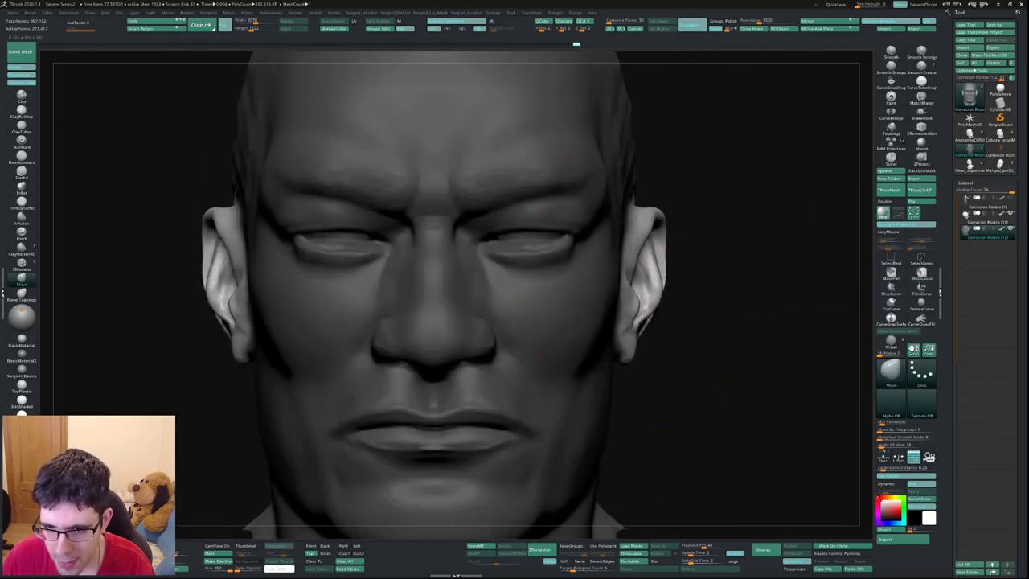
pyautogui.press('f')
pyautogui.moveTo(659, 335)
pyautogui.mouseDown(button='right')
pyautogui.moveTo(676, 302)
pyautogui.moveTo(665, 326)
pyautogui.moveTo(655, 320)
pyautogui.mouseUp(button='right')
pyautogui.press('shift')
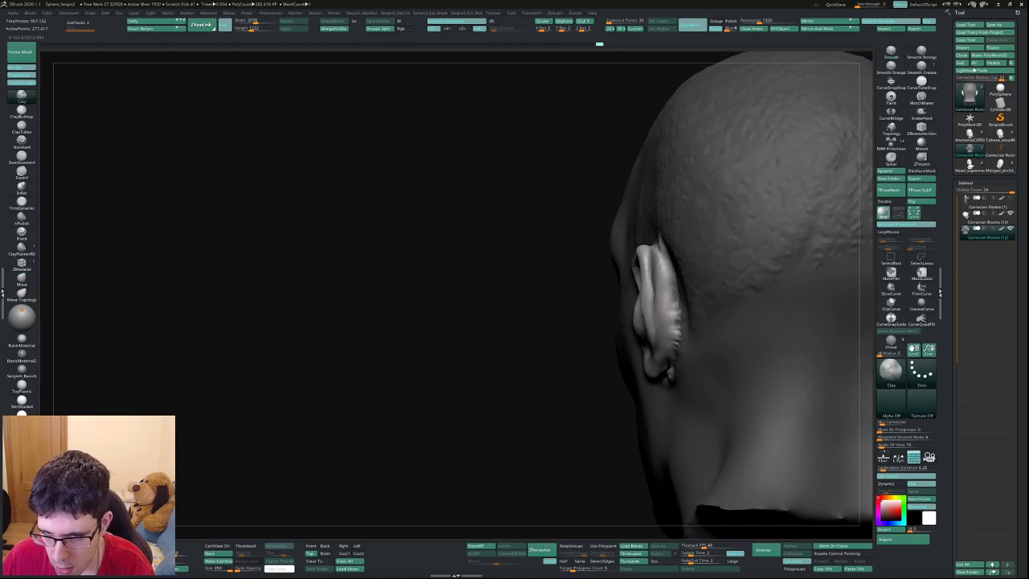
# Orbit behind the ear to a side view, cycling between the Move and DamStandard brushes.
pyautogui.moveTo(663, 371)
pyautogui.mouseDown(button='right')
pyautogui.moveTo(653, 344)
pyautogui.moveTo(669, 347)
pyautogui.moveTo(701, 299)
pyautogui.moveTo(675, 257)
pyautogui.mouseUp(button='right')
pyautogui.press('b')
pyautogui.press('m')
pyautogui.press('v')
pyautogui.press('b')
pyautogui.press('d')
pyautogui.press('s')
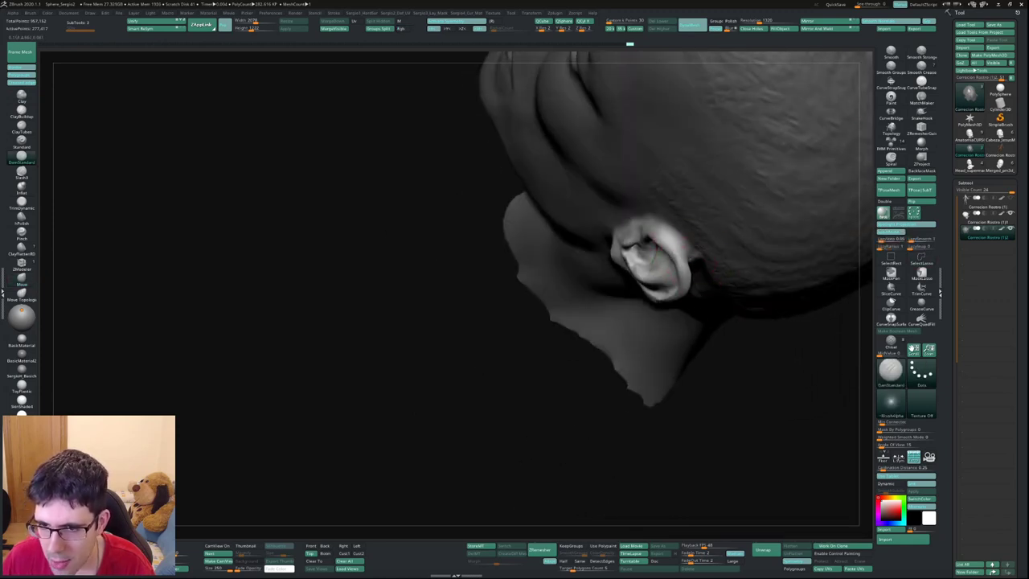
pyautogui.press('b')
pyautogui.press('m')
pyautogui.press('v')
pyautogui.moveTo(687, 273); pyautogui.dragTo(684, 269, button='right')
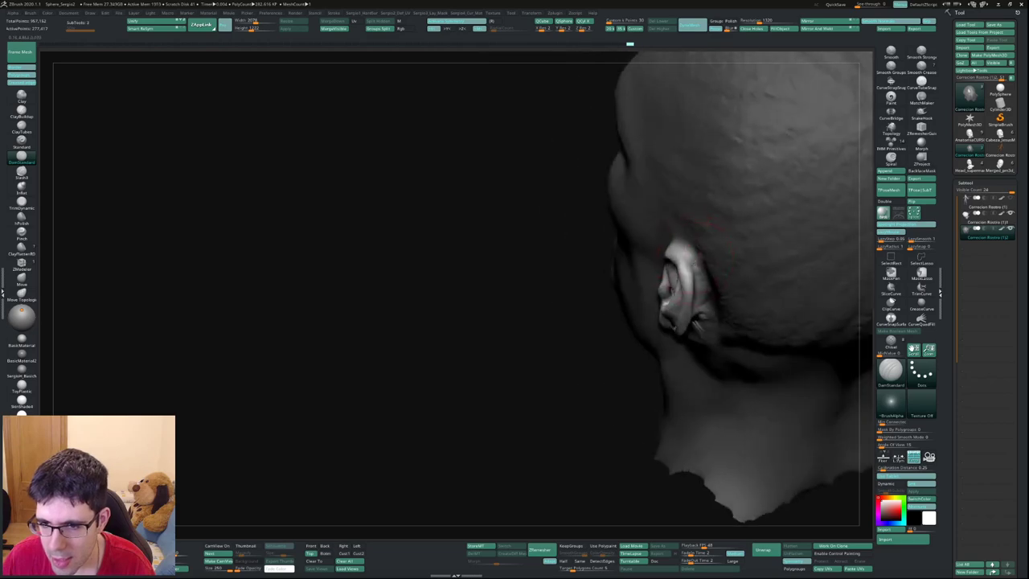
pyautogui.moveTo(569, 254)
pyautogui.mouseDown(button='right')
pyautogui.moveTo(608, 287)
pyautogui.moveTo(686, 298)
pyautogui.moveTo(708, 318)
pyautogui.moveTo(707, 241)
pyautogui.moveTo(700, 265)
pyautogui.moveTo(723, 241)
pyautogui.moveTo(625, 402)
pyautogui.mouseUp(button='right')
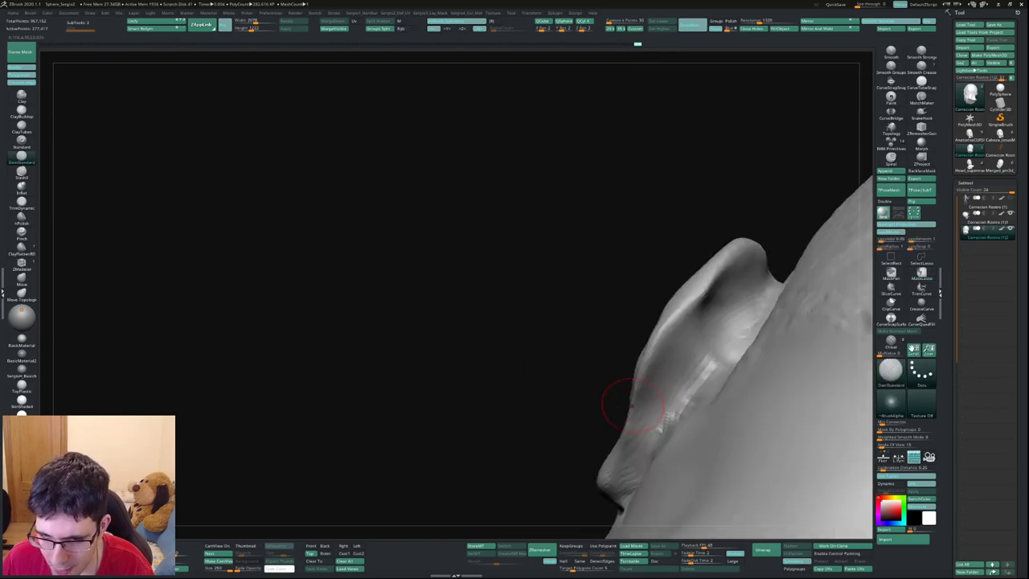
# Shift-smooth the ear's back rim and surroundings, reshaping it to leave a crease.
pyautogui.press('shift')
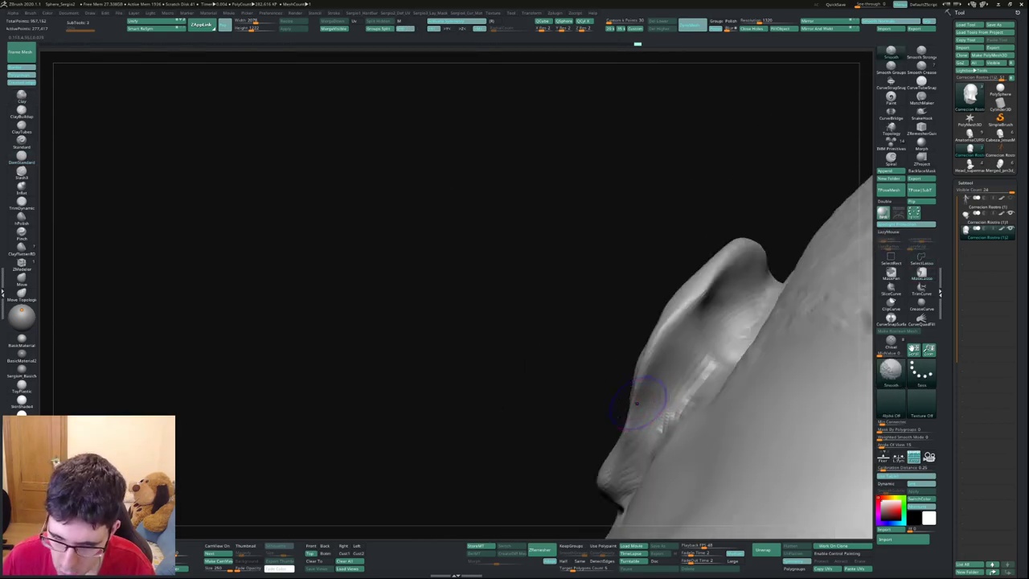
pyautogui.moveTo(663, 418)
pyautogui.mouseDown(button='right')
pyautogui.moveTo(673, 356)
pyautogui.moveTo(596, 476)
pyautogui.moveTo(658, 410)
pyautogui.moveTo(665, 378)
pyautogui.mouseUp(button='right')
pyautogui.moveTo(669, 374)
pyautogui.keyDown('shift'); pyautogui.mouseDown()
pyautogui.moveTo(689, 315)
pyautogui.moveTo(671, 354)
pyautogui.mouseUp(); pyautogui.keyUp('shift')
pyautogui.moveTo(671, 354); pyautogui.dragTo(698, 342, button='right')
pyautogui.moveTo(697, 342); pyautogui.dragTo(697, 304)
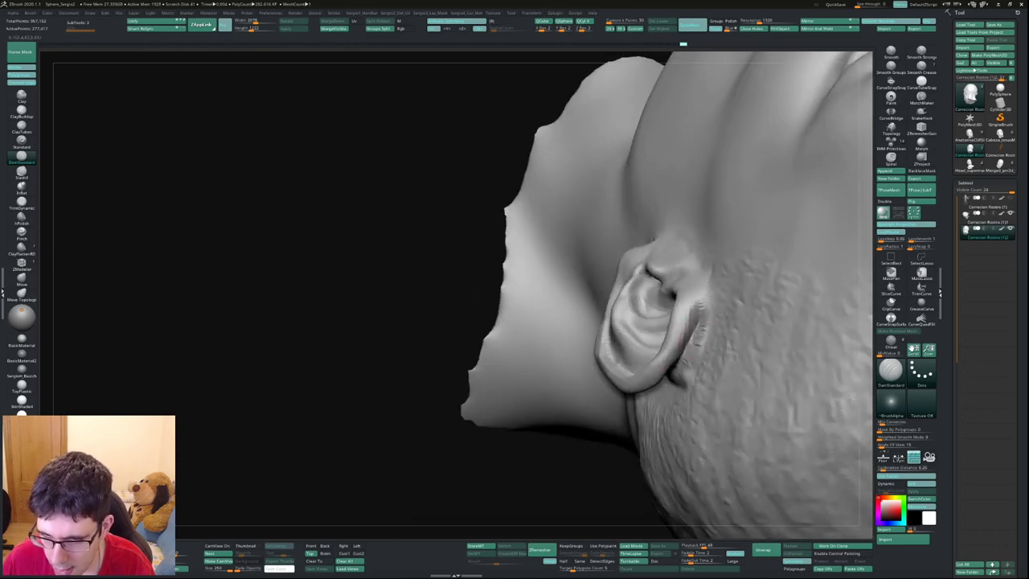
# Switch to ClayBuildup and orbit to view the jaw and ear from below.
pyautogui.press('b')
pyautogui.press('c')
pyautogui.press('l')
pyautogui.moveTo(687, 366)
pyautogui.mouseDown(button='right')
pyautogui.moveTo(586, 420)
pyautogui.moveTo(611, 353)
pyautogui.moveTo(666, 413)
pyautogui.mouseUp(button='right')
# With an enlarged Move brush, nudge the ear slightly while orbiting behind it into left profile.
pyautogui.moveTo(666, 349)
pyautogui.mouseDown(button='right')
pyautogui.moveTo(575, 312)
pyautogui.moveTo(563, 344)
pyautogui.mouseUp(button='right')
pyautogui.press('b')
pyautogui.press('m')
pyautogui.press('v')
pyautogui.press('s')
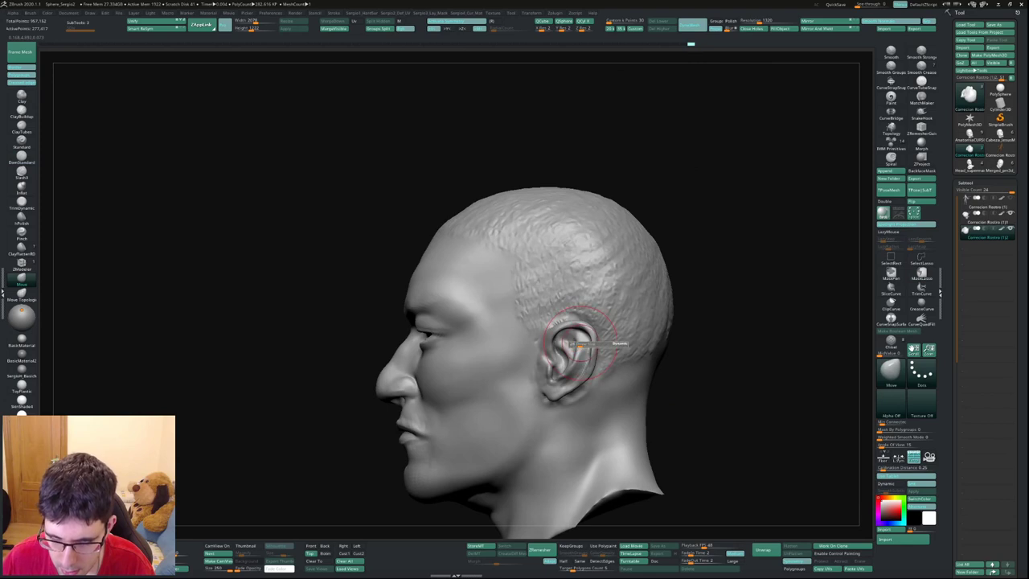
pyautogui.moveTo(584, 345)
pyautogui.mouseDown()
pyautogui.moveTo(618, 346)
pyautogui.moveTo(572, 353)
pyautogui.moveTo(577, 366)
pyautogui.moveTo(572, 358)
pyautogui.mouseUp()
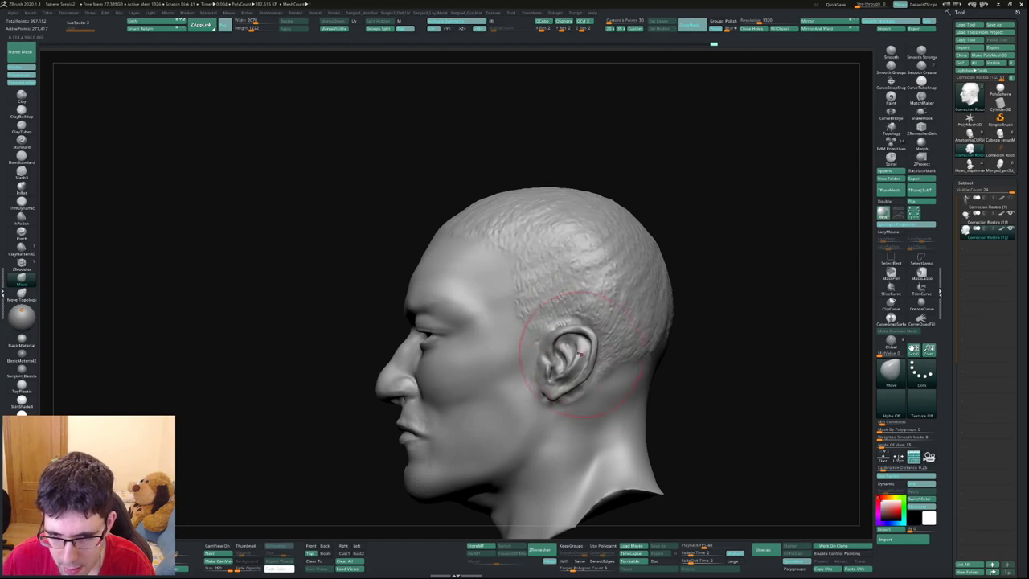
pyautogui.moveTo(574, 346); pyautogui.dragTo(578, 361)
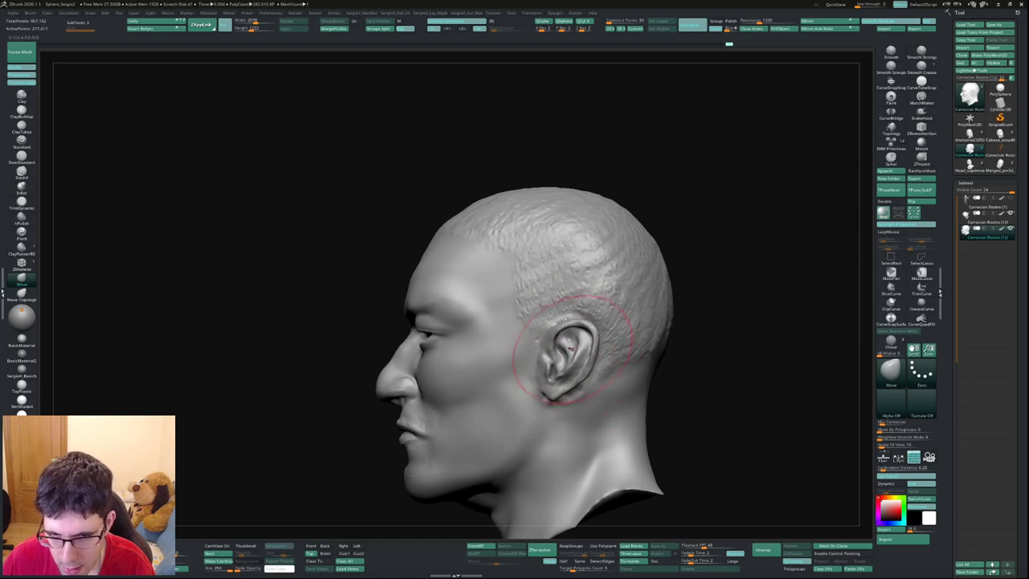
pyautogui.moveTo(577, 361)
pyautogui.mouseDown(button='right')
pyautogui.moveTo(610, 374)
pyautogui.moveTo(618, 397)
pyautogui.mouseUp(button='right')
pyautogui.press('ctrl')
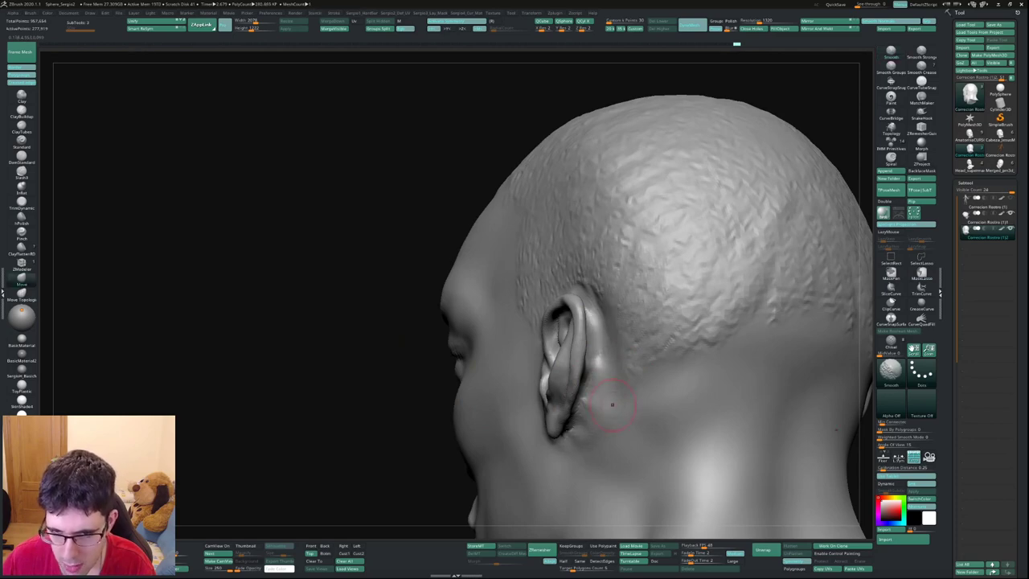
pyautogui.moveTo(587, 329)
pyautogui.mouseDown(button='right')
pyautogui.moveTo(600, 323)
pyautogui.moveTo(594, 352)
pyautogui.moveTo(575, 358)
pyautogui.mouseUp(button='right')
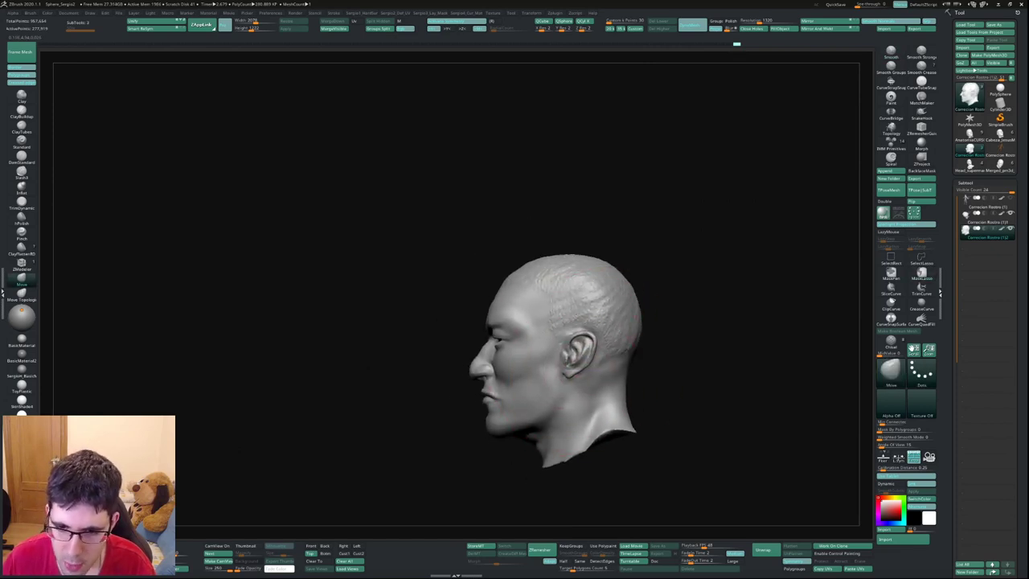
# Shrink the brush and rotate the head to a frontal, slightly downward view of face and chin.
pyautogui.press('[')
pyautogui.press('[')
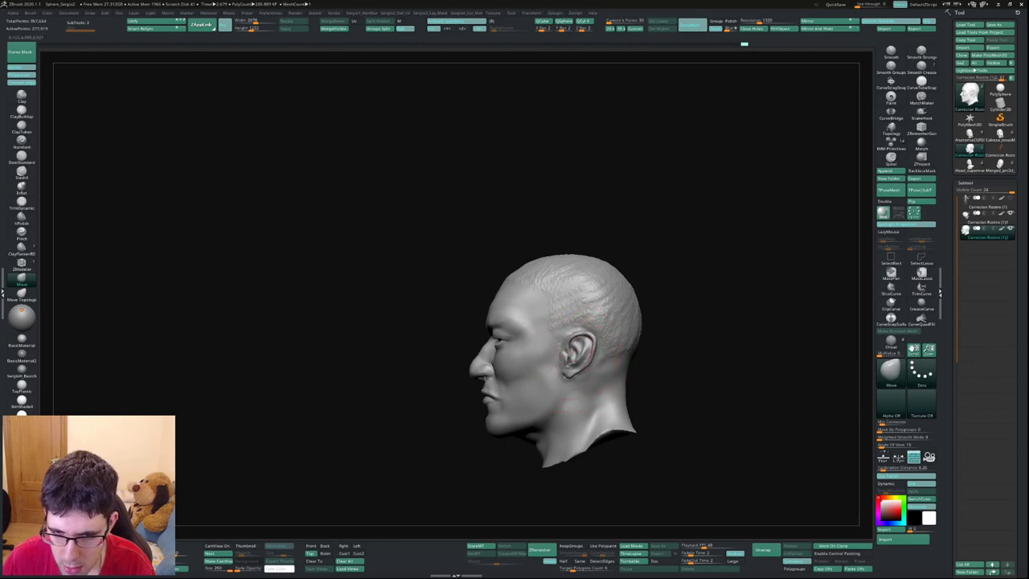
pyautogui.moveTo(558, 363)
pyautogui.mouseDown(button='right')
pyautogui.moveTo(568, 341)
pyautogui.moveTo(544, 342)
pyautogui.moveTo(526, 358)
pyautogui.moveTo(554, 349)
pyautogui.moveTo(569, 365)
pyautogui.mouseUp(button='right')
pyautogui.press('space')
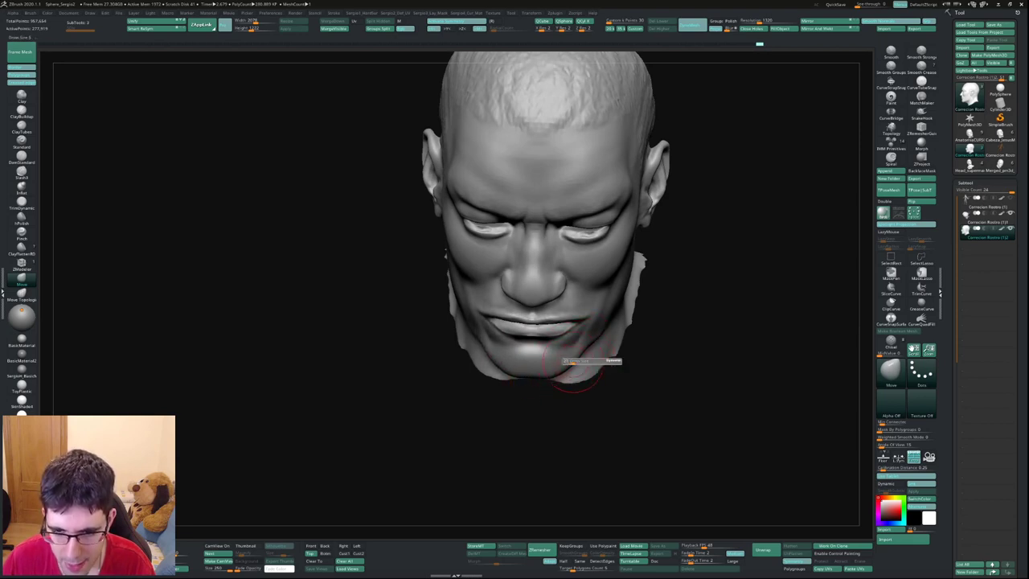
pyautogui.moveTo(724, 362); pyautogui.dragTo(771, 338)
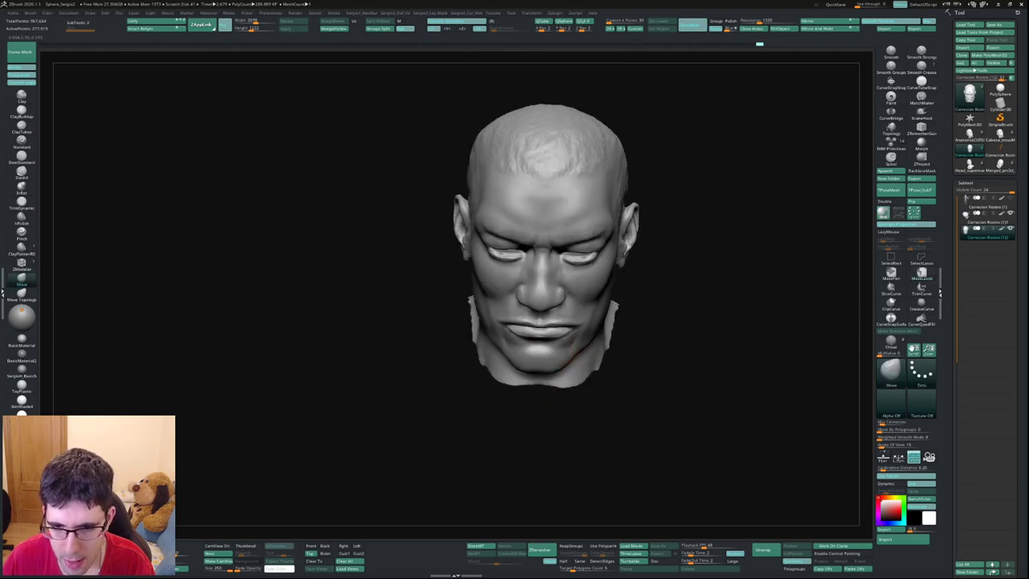
pyautogui.moveTo(555, 341); pyautogui.dragTo(545, 347)
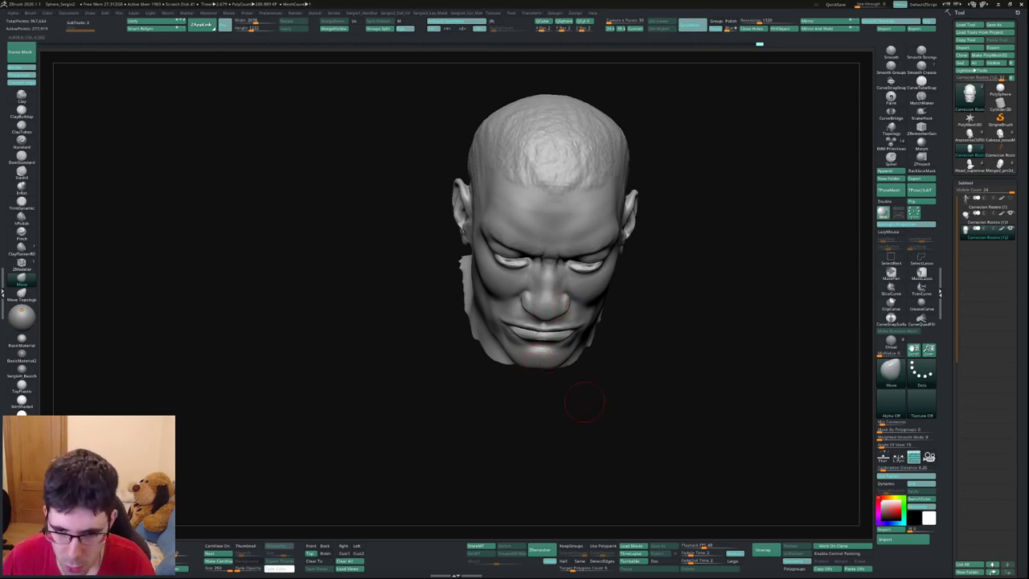
pyautogui.moveTo(547, 307)
pyautogui.mouseDown()
pyautogui.moveTo(547, 342)
pyautogui.moveTo(531, 356)
pyautogui.mouseUp()
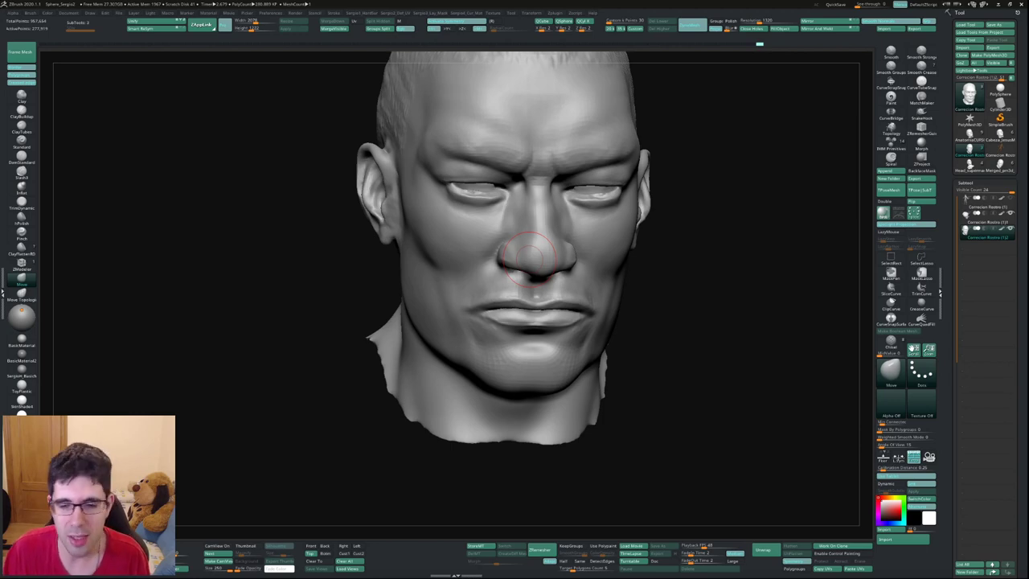
# Rotate the head between three-quarter and frontal views of the mouth, switching to ClayBuildup.
pyautogui.moveTo(530, 253); pyautogui.dragTo(660, 257, button='right')
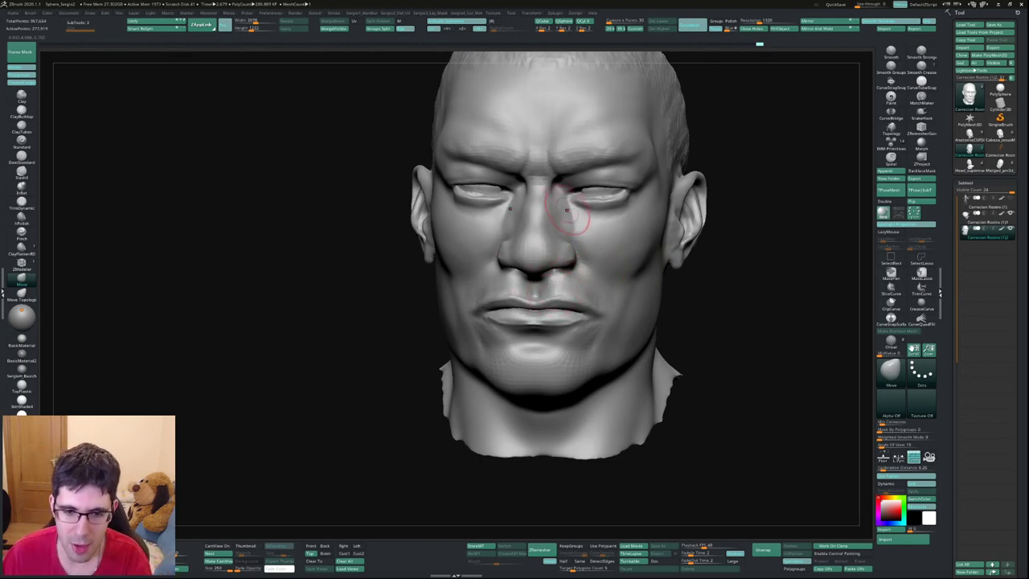
pyautogui.moveTo(550, 357); pyautogui.dragTo(544, 326, button='right')
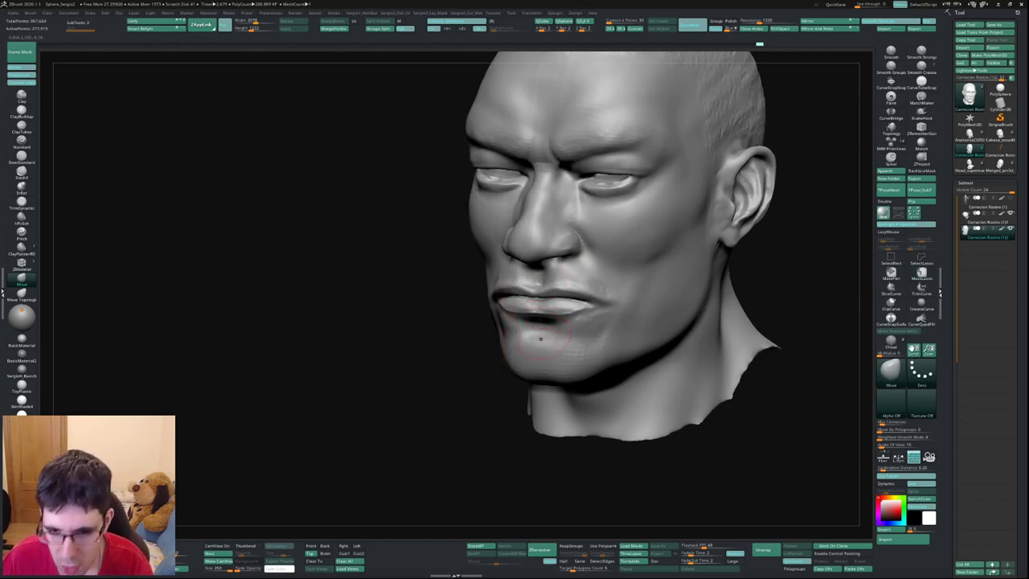
pyautogui.moveTo(540, 338)
pyautogui.mouseDown(button='right')
pyautogui.moveTo(563, 358)
pyautogui.moveTo(539, 372)
pyautogui.moveTo(554, 377)
pyautogui.moveTo(493, 347)
pyautogui.moveTo(612, 364)
pyautogui.mouseUp(button='right')
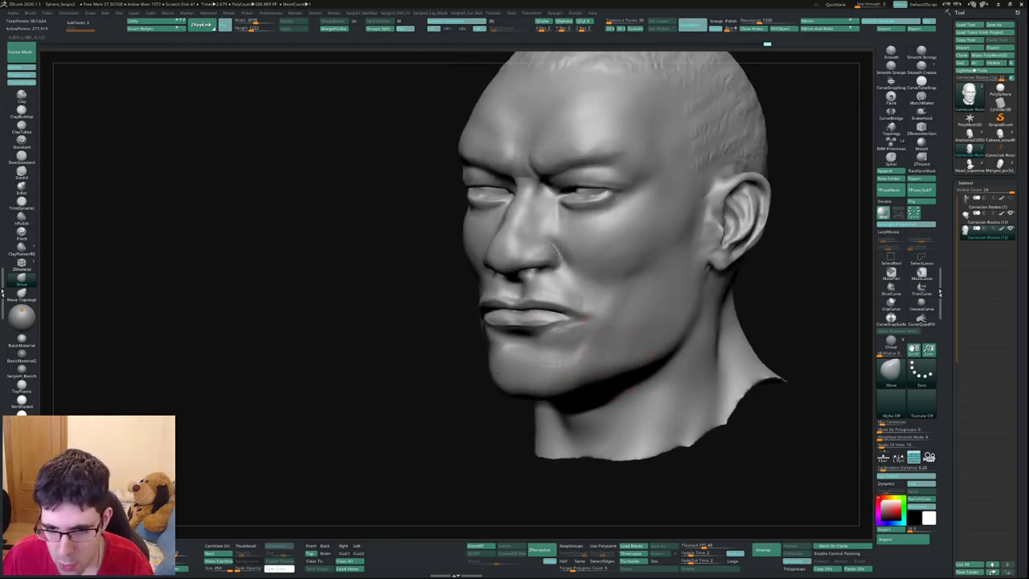
pyautogui.moveTo(603, 394); pyautogui.dragTo(609, 383, button='right')
pyautogui.press('b')
pyautogui.press('c')
pyautogui.press('l')
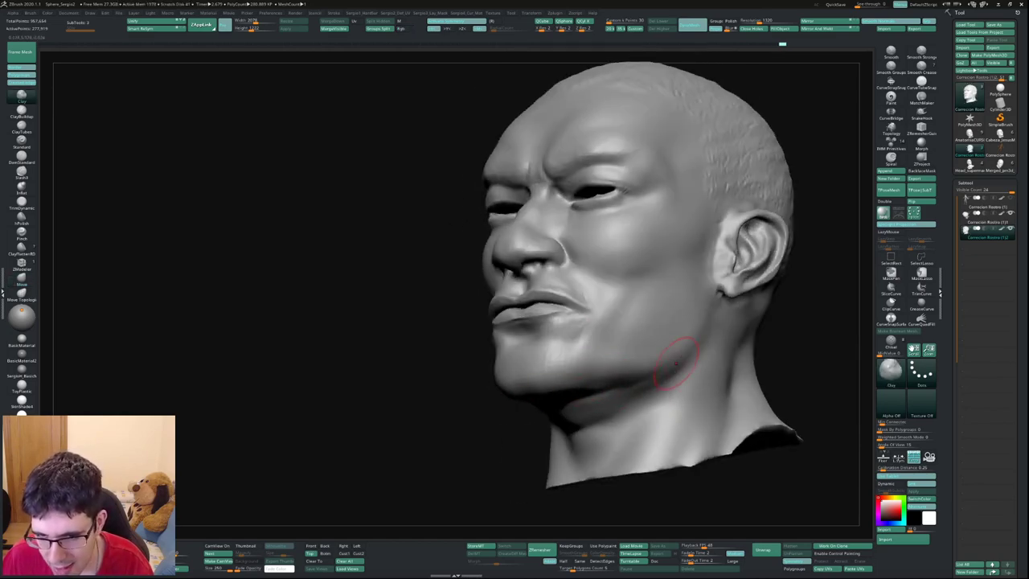
pyautogui.moveTo(626, 364)
pyautogui.mouseDown(button='right')
pyautogui.moveTo(631, 378)
pyautogui.moveTo(672, 338)
pyautogui.mouseUp(button='right')
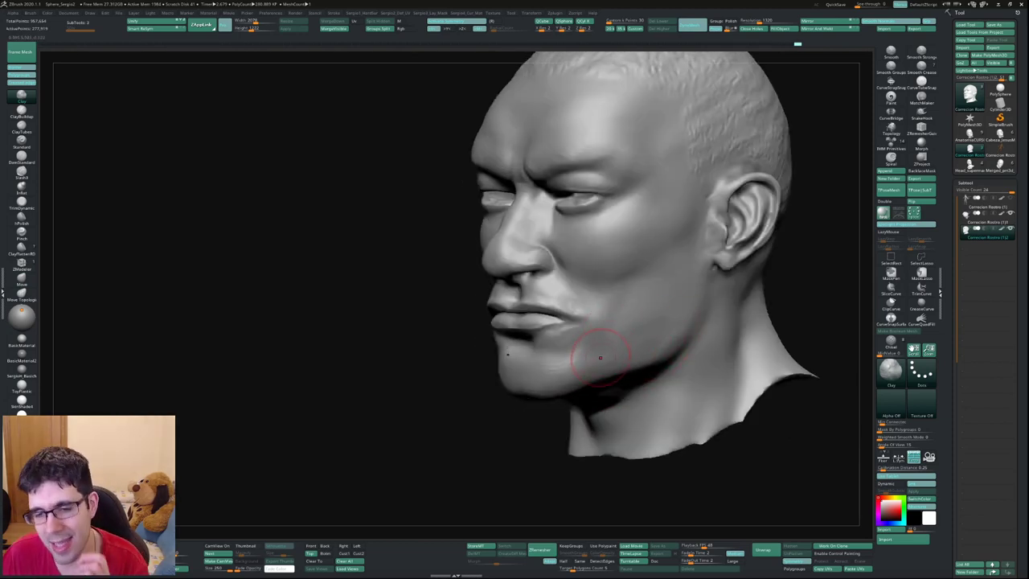
pyautogui.moveTo(643, 329); pyautogui.dragTo(547, 313, button='right')
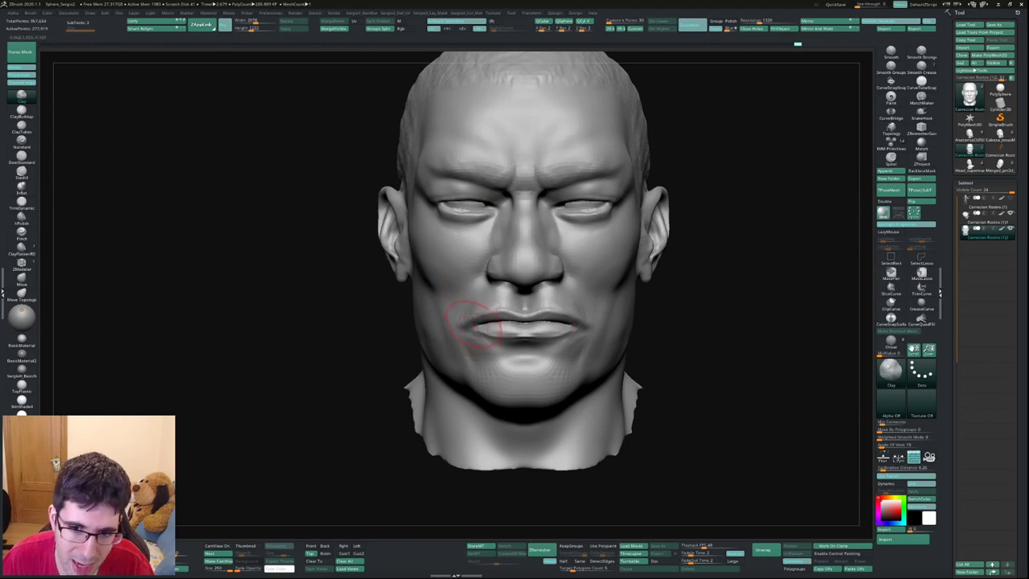
# Zoom to the mouth, reframe the head, and rotate to a near-profile view.
pyautogui.keyDown('alt'); pyautogui.moveTo(480, 324); pyautogui.dragTo(481, 330, button='right'); pyautogui.keyUp('alt')
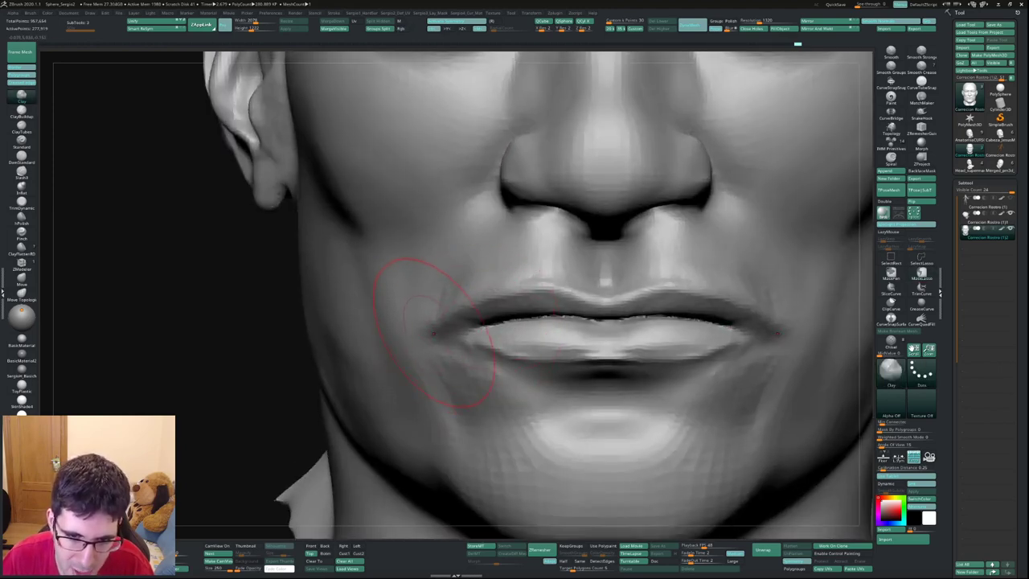
pyautogui.press('f')
pyautogui.moveTo(498, 337)
pyautogui.mouseDown(button='right')
pyautogui.moveTo(522, 321)
pyautogui.moveTo(567, 354)
pyautogui.mouseUp(button='right')
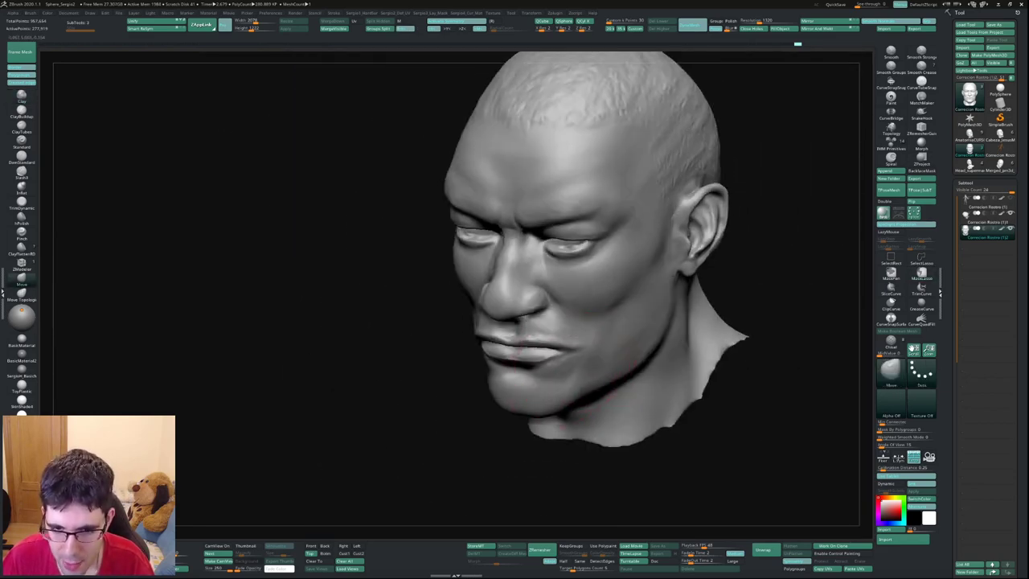
pyautogui.moveTo(572, 354); pyautogui.dragTo(578, 352)
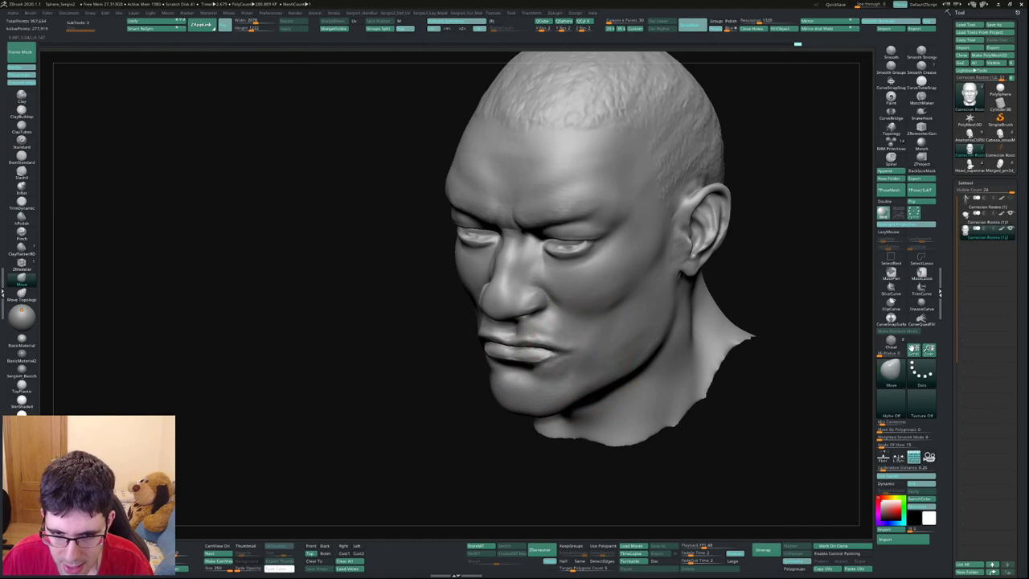
pyautogui.moveTo(519, 381); pyautogui.dragTo(527, 312, button='right')
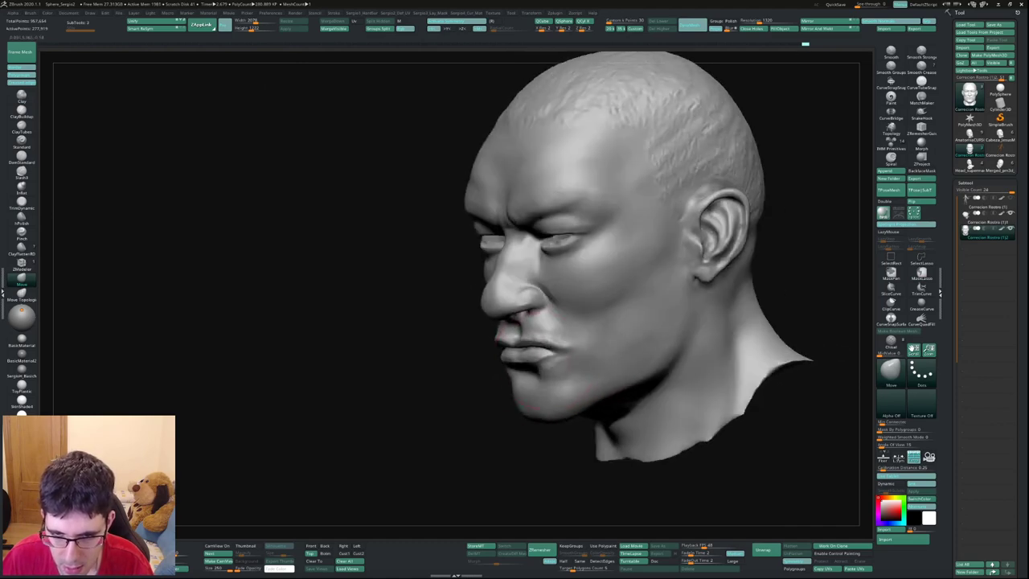
pyautogui.moveTo(523, 378)
pyautogui.mouseDown(button='right')
pyautogui.moveTo(540, 367)
pyautogui.moveTo(517, 395)
pyautogui.mouseUp(button='right')
pyautogui.press('space')
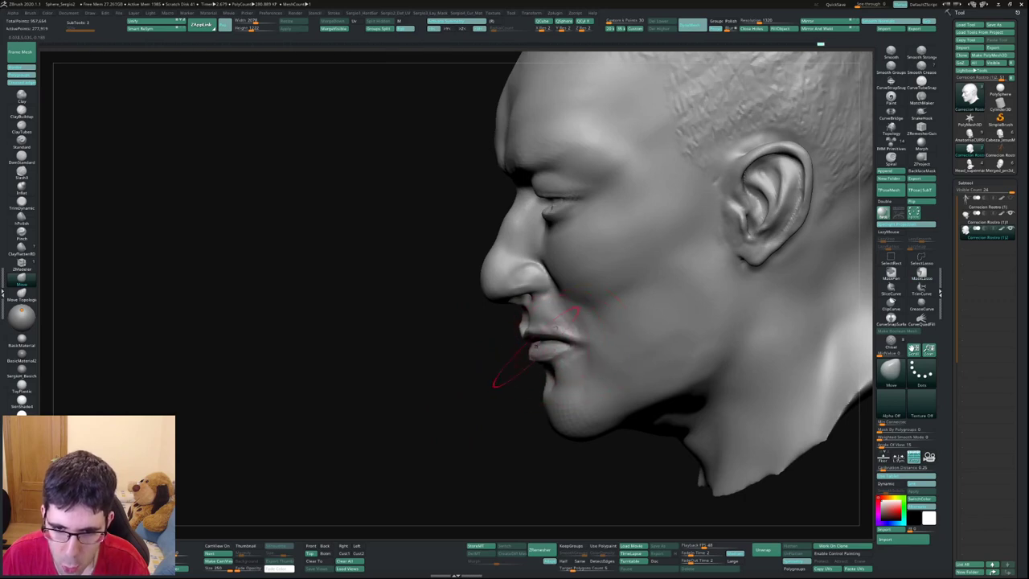
# Push the lower lip back and pull the mouth area upward, then shrink the brush.
pyautogui.moveTo(531, 350); pyautogui.dragTo(547, 342)
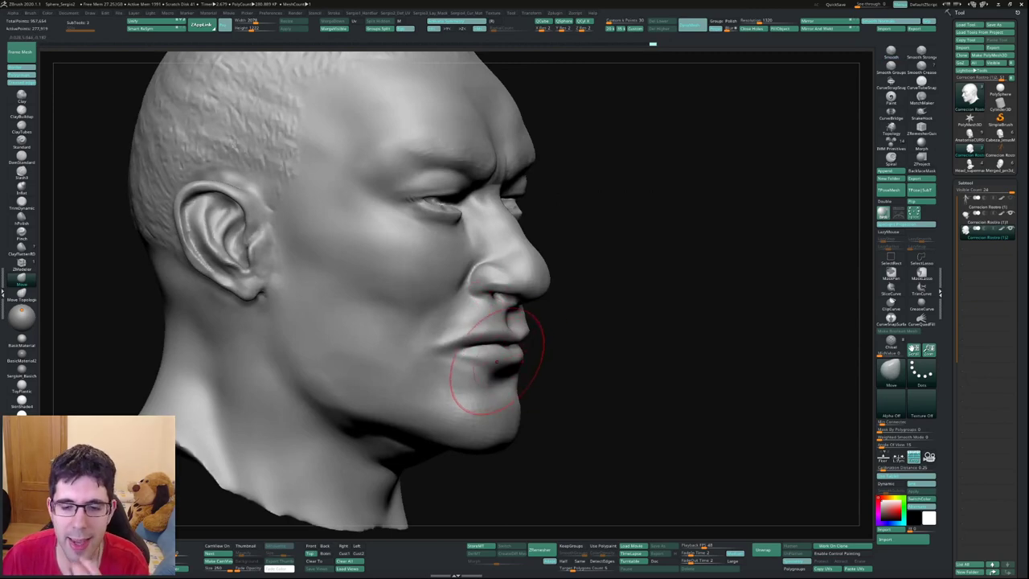
pyautogui.moveTo(498, 352); pyautogui.dragTo(508, 326)
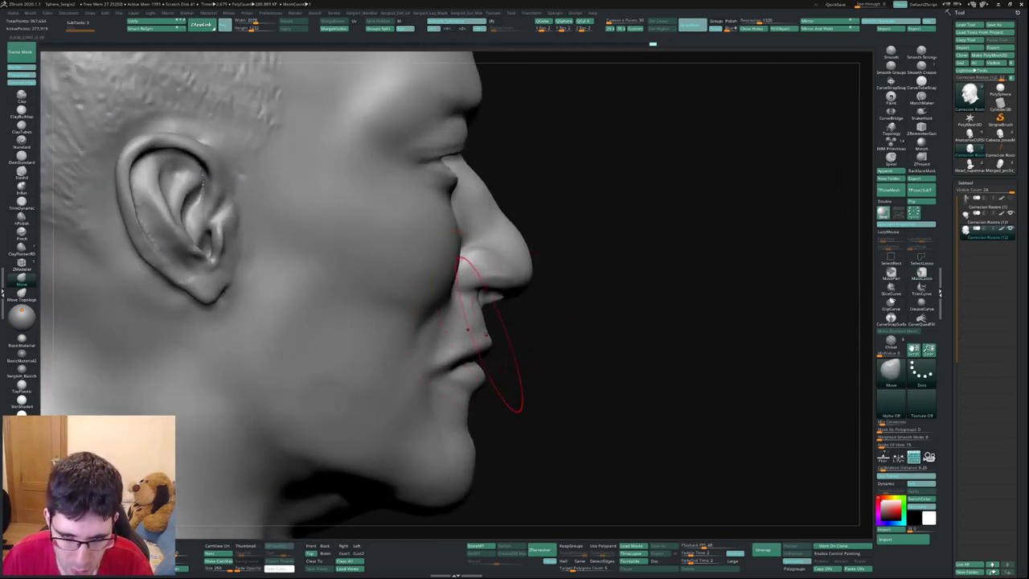
pyautogui.press('[')
pyautogui.press('[')
pyautogui.press('[')
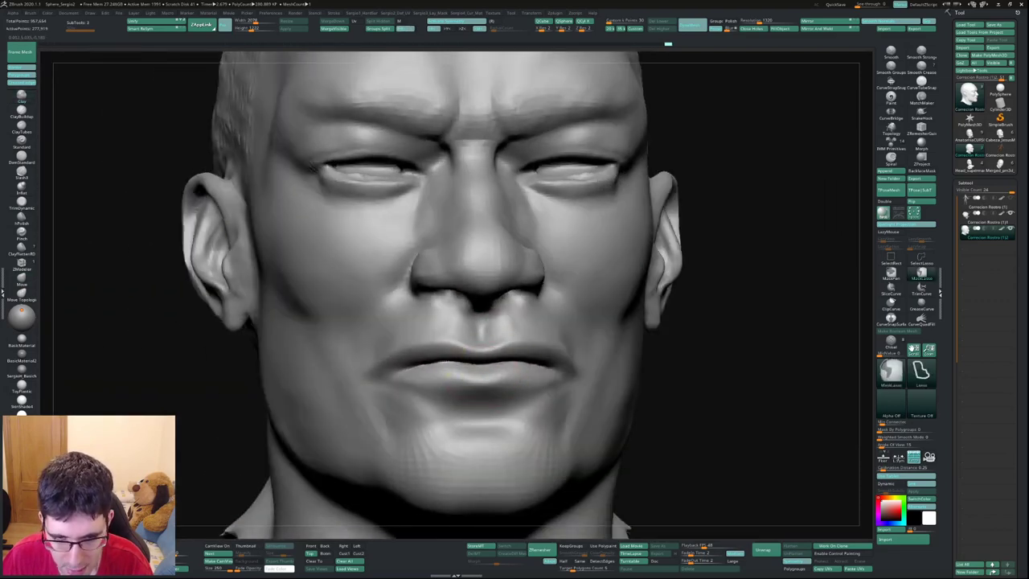
# Mask the lower lip and chin, reshape the lip contour, and frame the lower lip frontally.
pyautogui.keyDown('ctrl'); pyautogui.moveTo(386, 365); pyautogui.dragTo(534, 426); pyautogui.keyUp('ctrl')
pyautogui.moveTo(723, 322)
pyautogui.mouseDown()
pyautogui.moveTo(503, 363)
pyautogui.moveTo(554, 361)
pyautogui.mouseUp()
pyautogui.moveTo(514, 321); pyautogui.dragTo(530, 346)
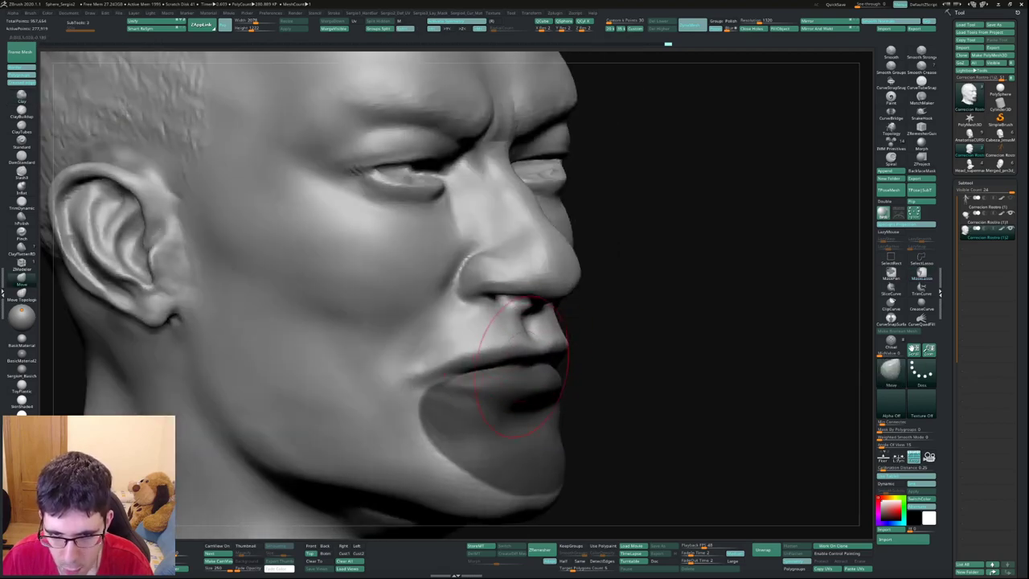
pyautogui.moveTo(522, 365); pyautogui.dragTo(552, 412, button='right')
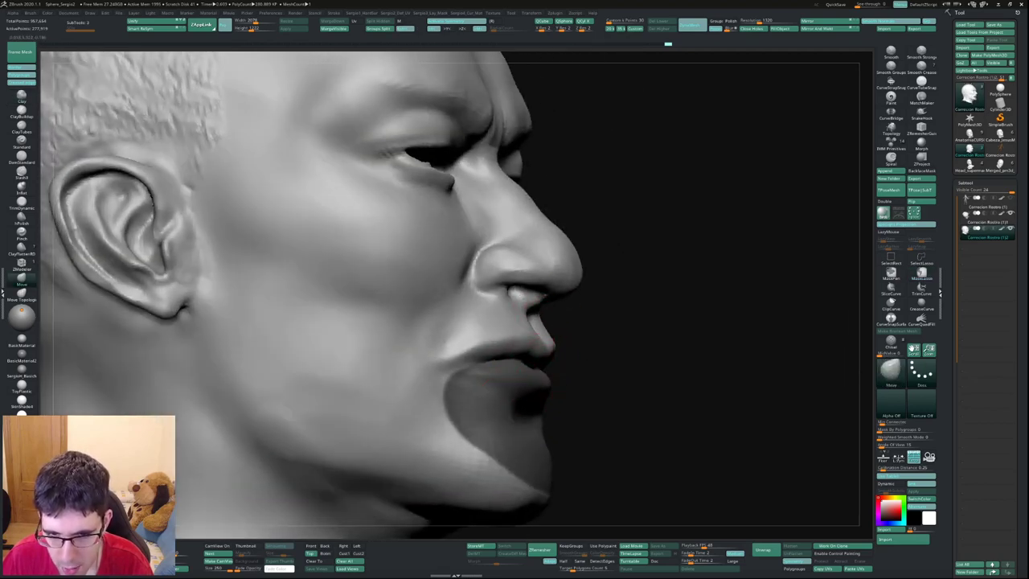
pyautogui.moveTo(503, 357); pyautogui.dragTo(590, 338, button='right')
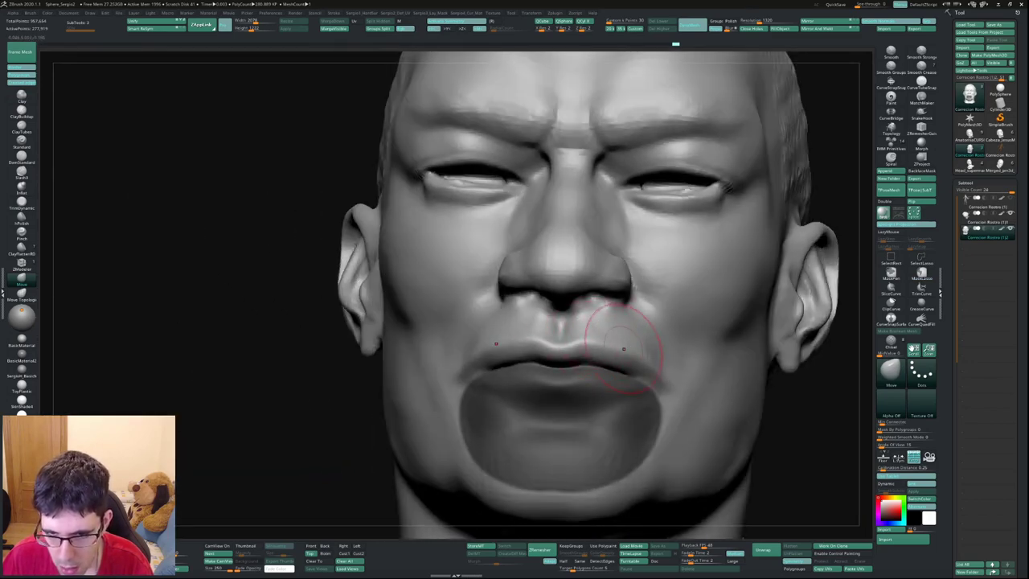
pyautogui.moveTo(557, 384)
pyautogui.mouseDown(button='right')
pyautogui.moveTo(509, 343)
pyautogui.moveTo(482, 345)
pyautogui.mouseUp(button='right')
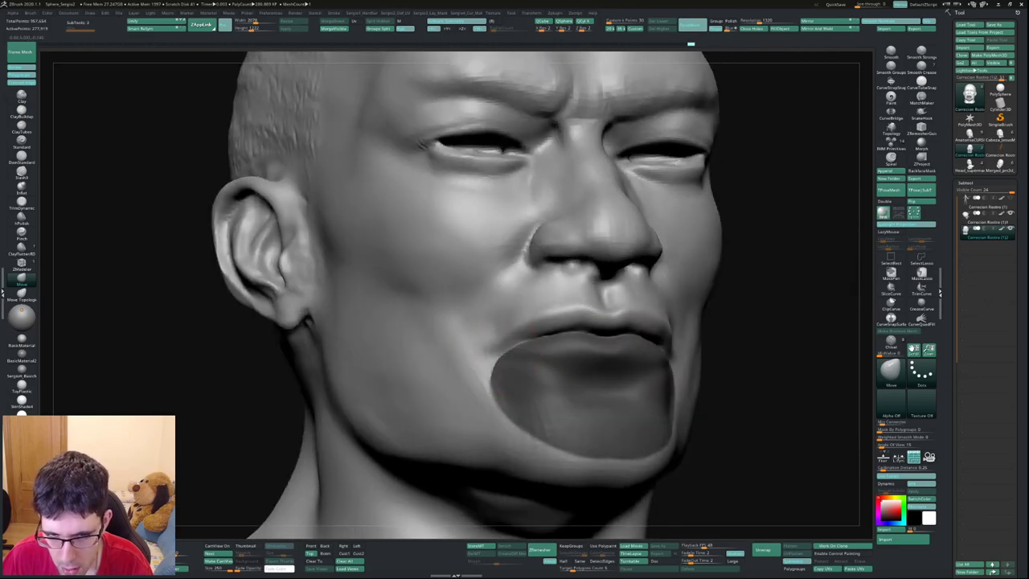
pyautogui.moveTo(790, 340); pyautogui.dragTo(619, 341, button='right')
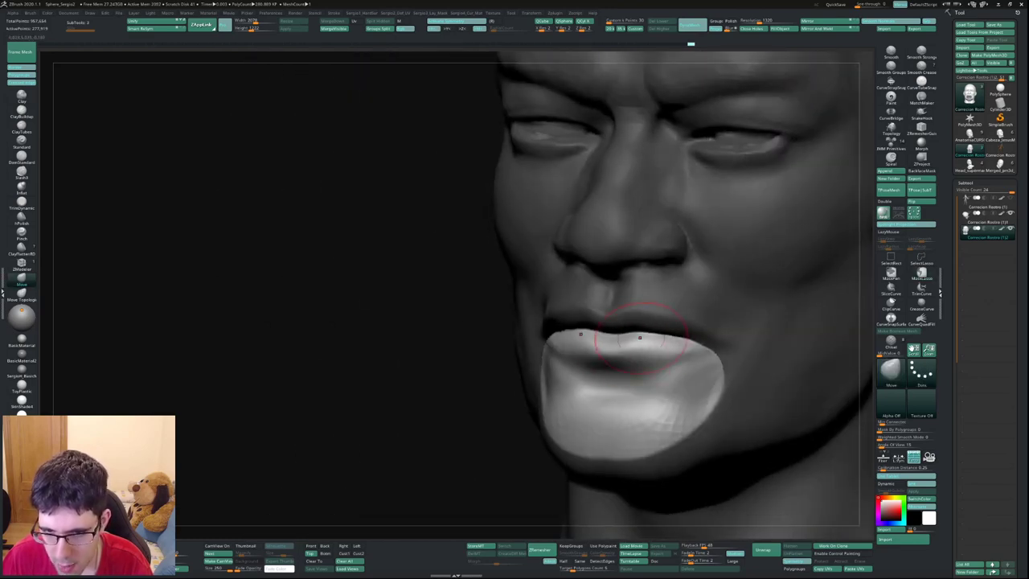
# Reshape the lip near the mouth corner with the Move brush, then clear the mask.
pyautogui.press('b')
pyautogui.press('c')
pyautogui.press('l')
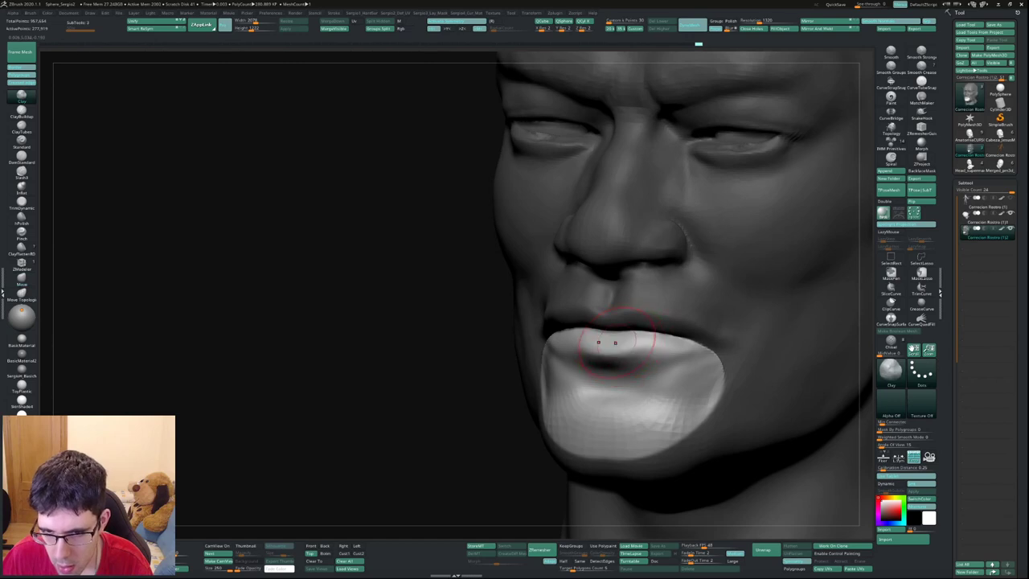
pyautogui.press('b')
pyautogui.press('m')
pyautogui.press('v')
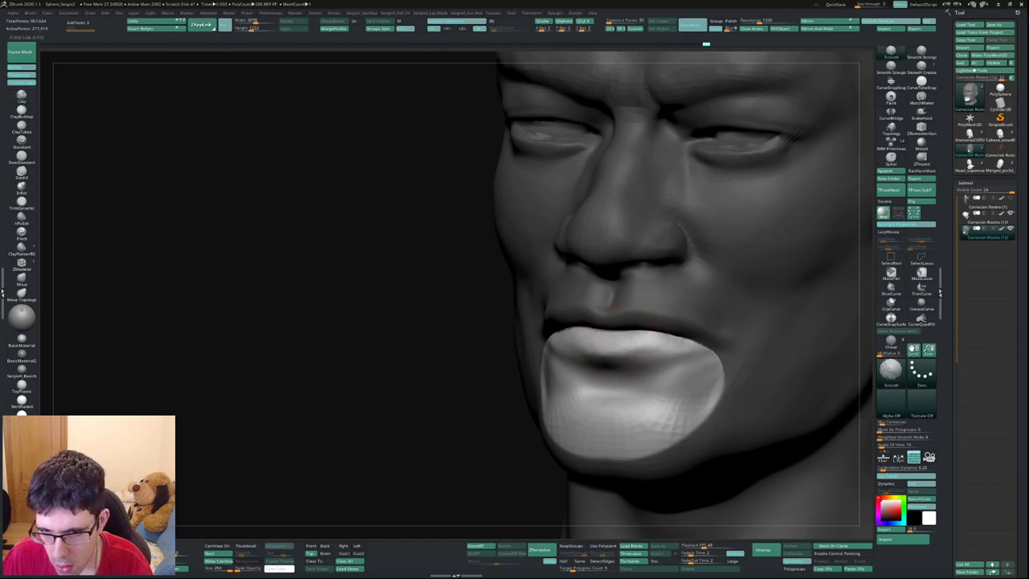
pyautogui.moveTo(635, 341); pyautogui.dragTo(635, 371, button='right')
pyautogui.moveTo(635, 371); pyautogui.dragTo(635, 387)
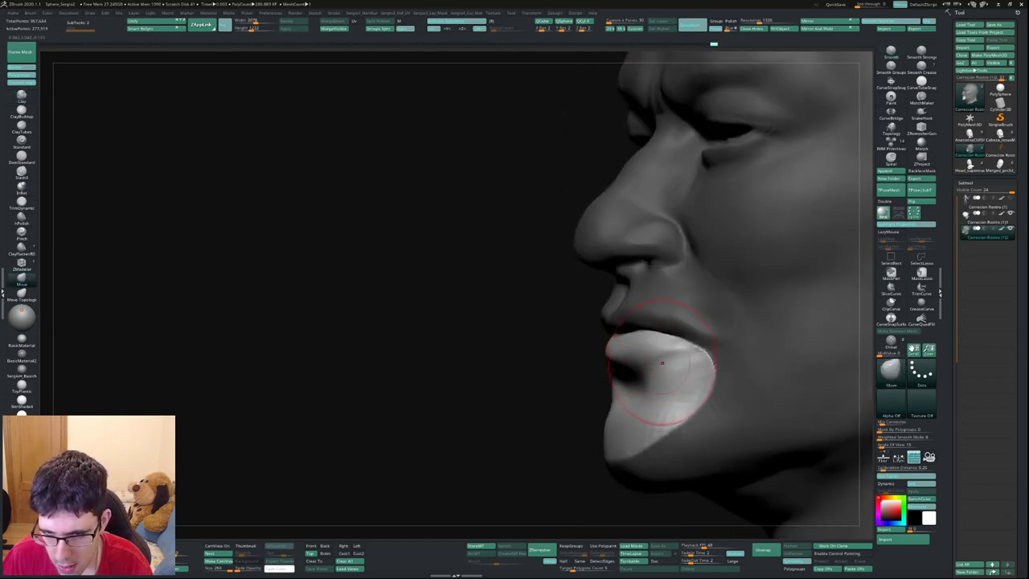
pyautogui.moveTo(598, 344); pyautogui.dragTo(716, 345, button='right')
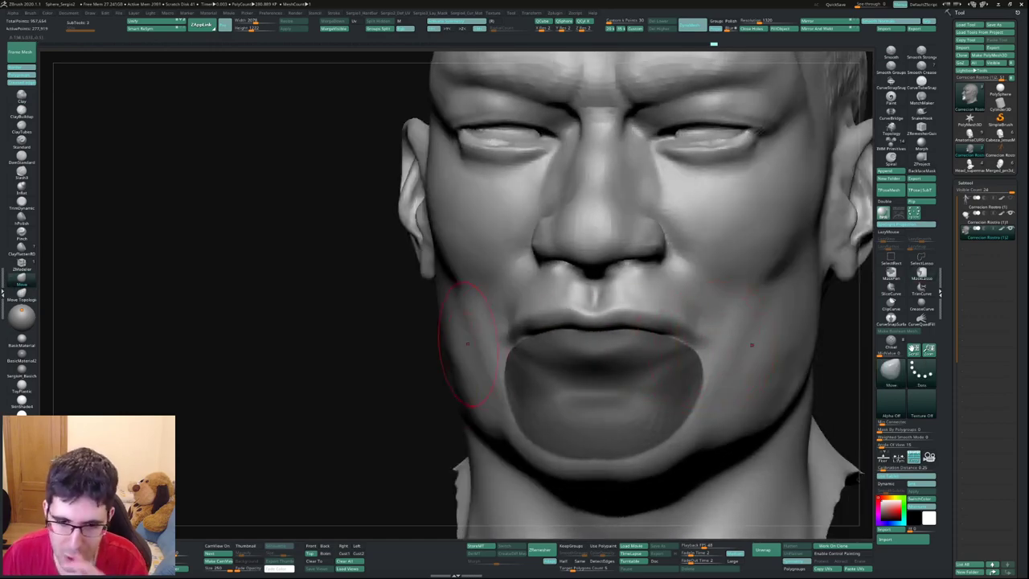
pyautogui.keyDown('ctrl'); pyautogui.click(410, 376); pyautogui.keyUp('ctrl')
# Frame the head and zoom in on the lips and lower face with ClayBuildup active.
pyautogui.press('f')
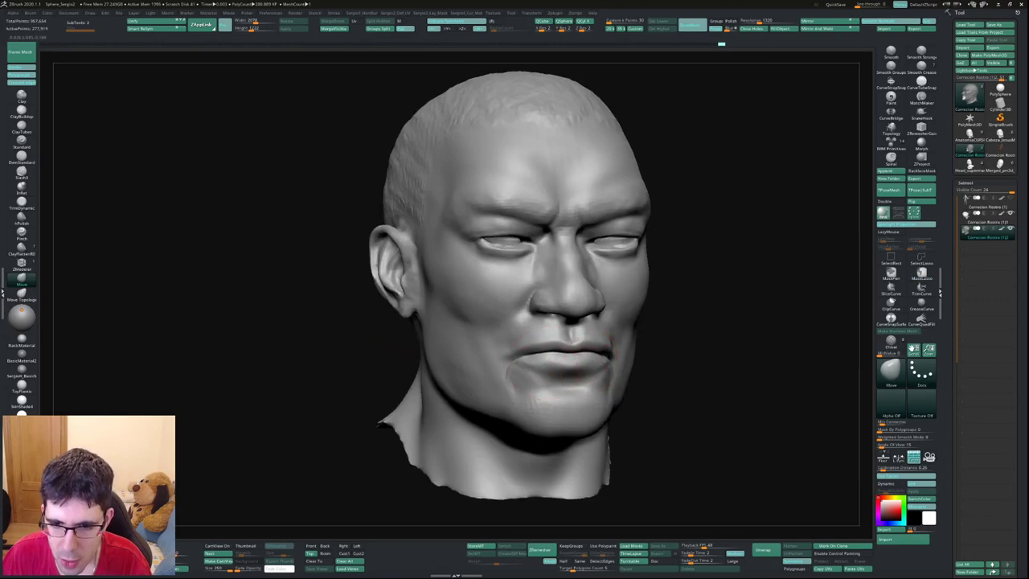
pyautogui.moveTo(523, 390)
pyautogui.keyDown('alt'); pyautogui.mouseDown(button='right')
pyautogui.moveTo(548, 354)
pyautogui.moveTo(523, 367)
pyautogui.mouseUp(button='right'); pyautogui.keyUp('alt')
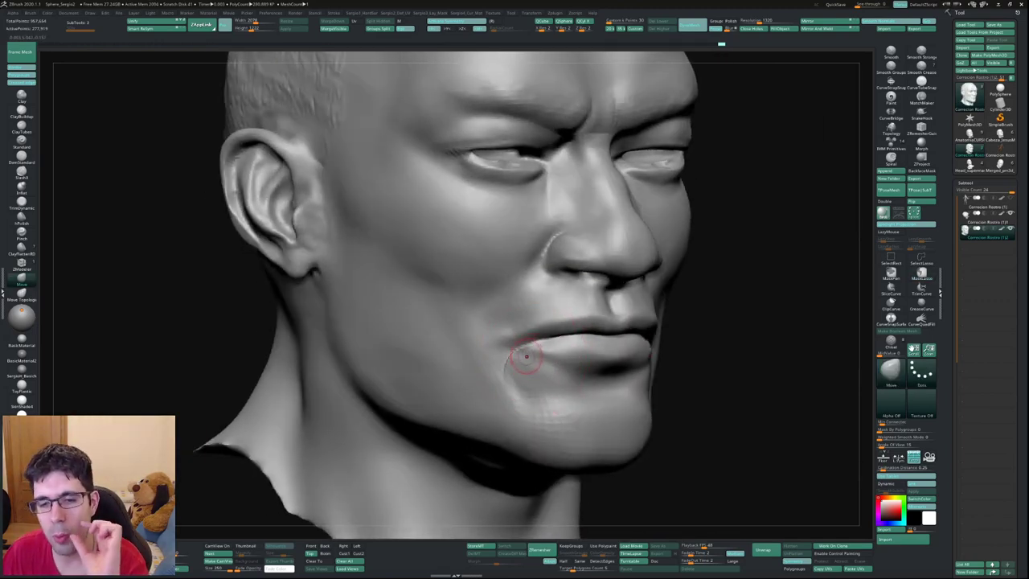
pyautogui.moveTo(531, 360); pyautogui.dragTo(517, 361, button='right')
pyautogui.press('b')
pyautogui.press('c')
pyautogui.press('l')
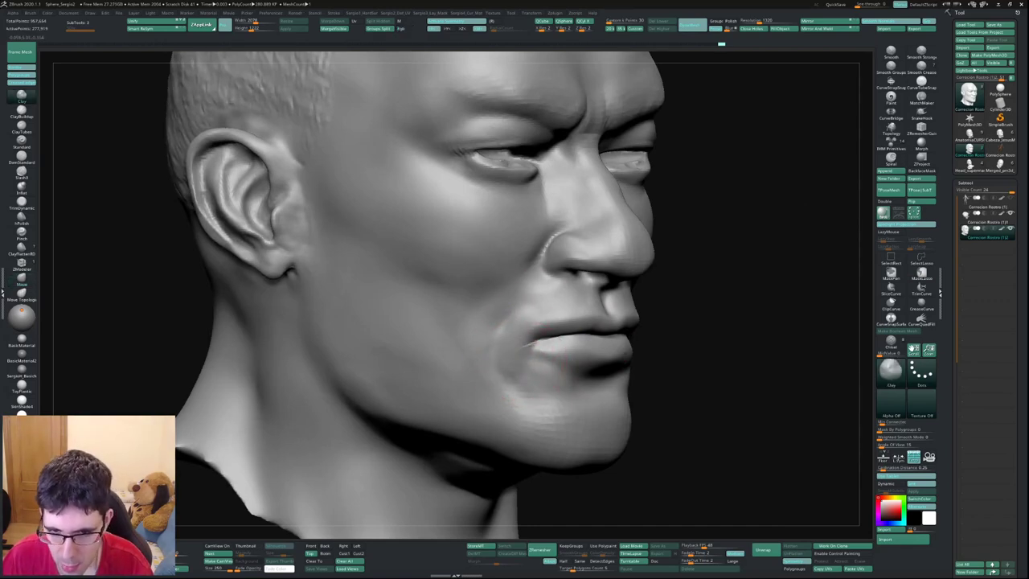
pyautogui.moveTo(546, 340)
pyautogui.mouseDown(button='right')
pyautogui.moveTo(713, 323)
pyautogui.moveTo(556, 327)
pyautogui.mouseUp(button='right')
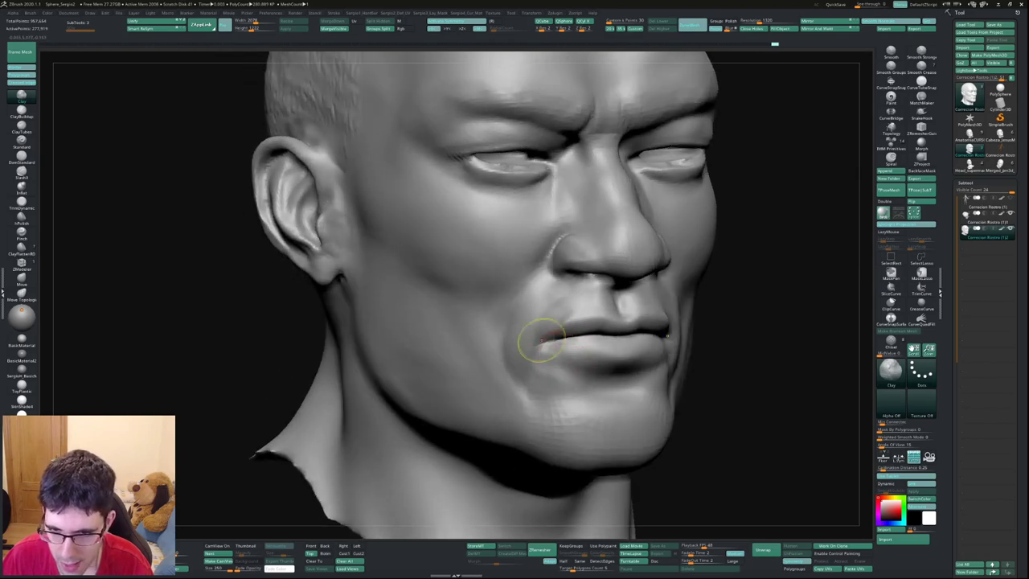
pyautogui.moveTo(572, 365)
pyautogui.keyDown('alt'); pyautogui.mouseDown(button='right')
pyautogui.moveTo(618, 319)
pyautogui.moveTo(643, 317)
pyautogui.mouseUp(button='right'); pyautogui.keyUp('alt')
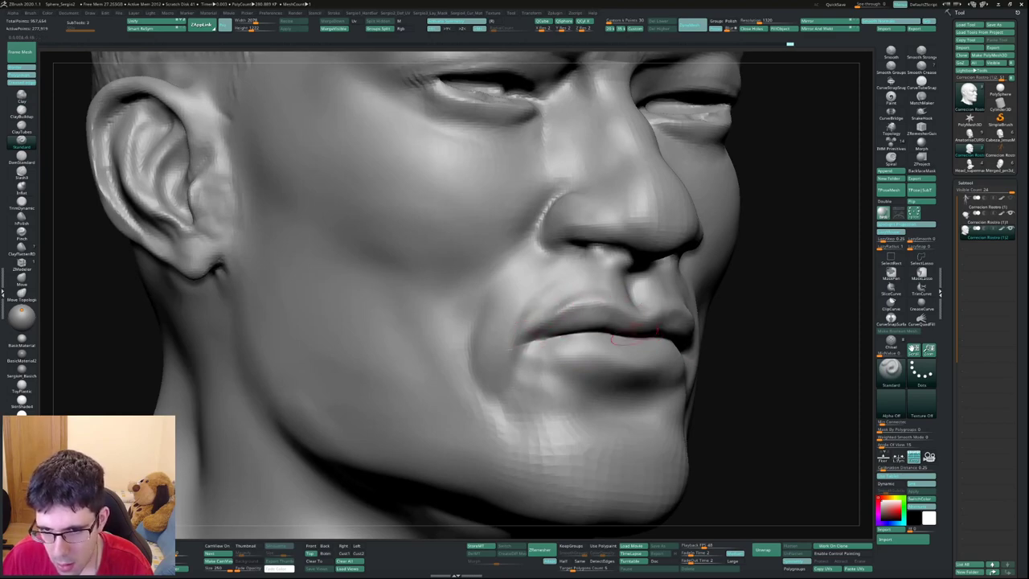
pyautogui.moveTo(655, 324)
pyautogui.mouseDown(button='right')
pyautogui.moveTo(647, 329)
pyautogui.moveTo(685, 347)
pyautogui.moveTo(677, 317)
pyautogui.moveTo(667, 321)
pyautogui.moveTo(656, 366)
pyautogui.mouseUp(button='right')
# Deepen the crease under the lower lip with the Standard brush.
pyautogui.press('b')
pyautogui.press('m')
pyautogui.press('v')
pyautogui.press('b')
pyautogui.press('s')
pyautogui.press('t')
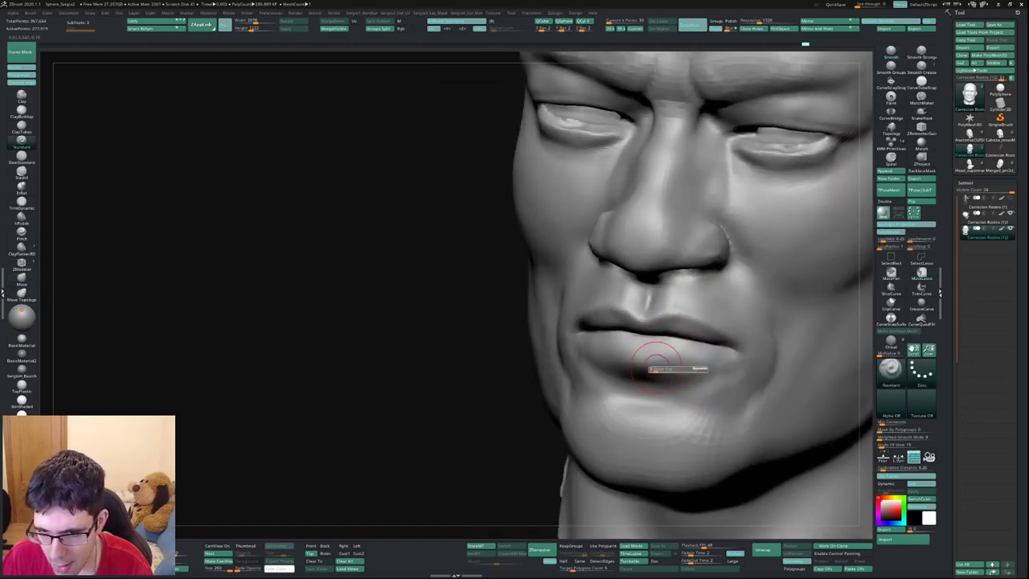
pyautogui.moveTo(657, 366); pyautogui.dragTo(679, 368)
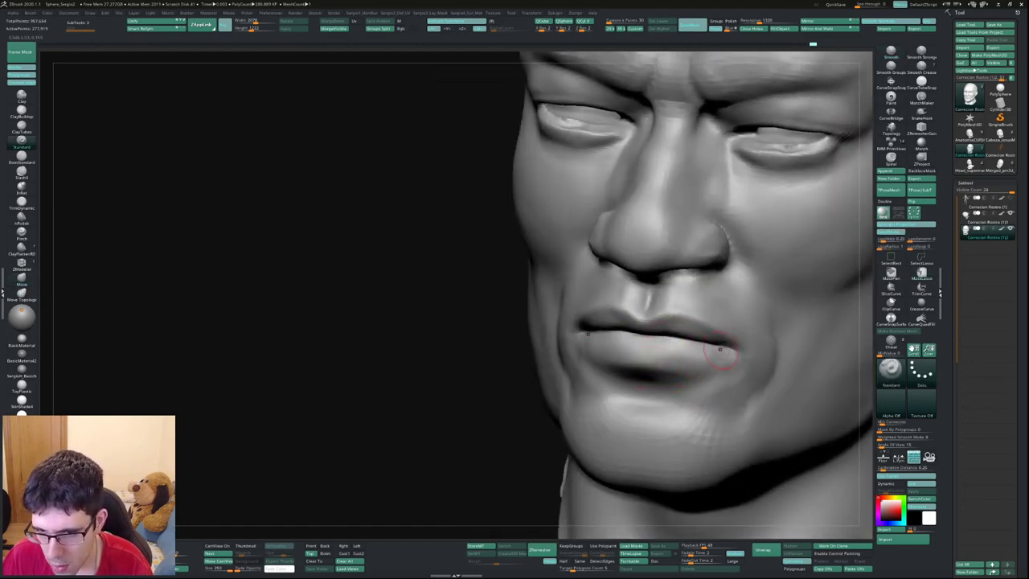
# Build up and Shift-smooth the mouth with ClayBuildup from a close three-quarter view.
pyautogui.moveTo(643, 338); pyautogui.dragTo(647, 322, button='right')
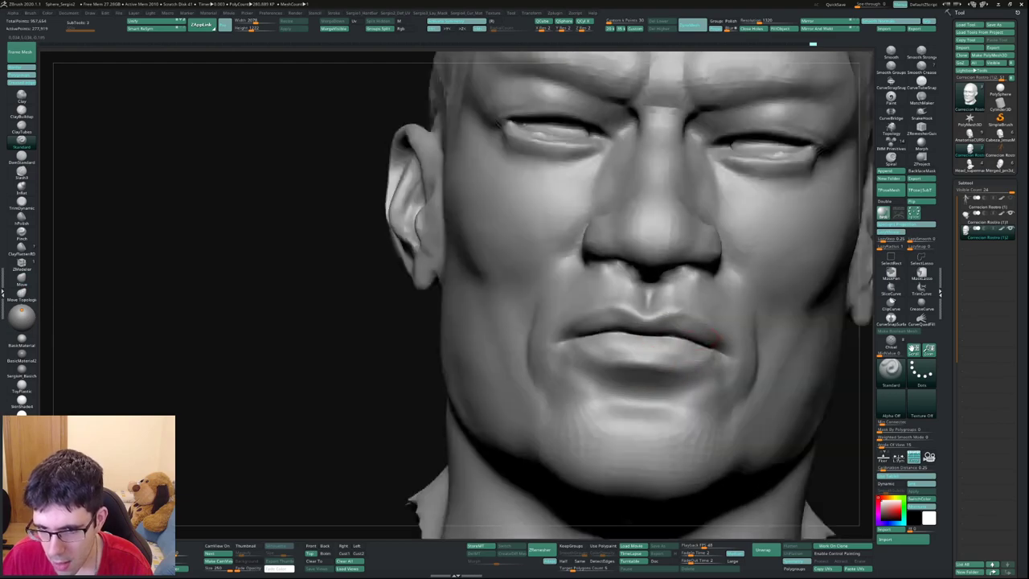
pyautogui.press('b')
pyautogui.press('c')
pyautogui.press('l')
pyautogui.moveTo(551, 345); pyautogui.dragTo(660, 320, button='right')
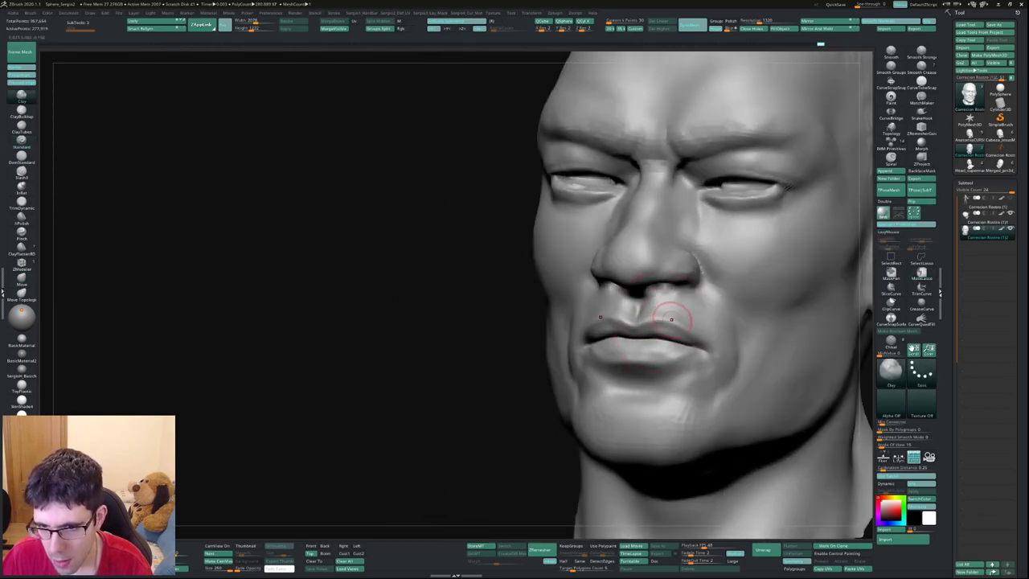
pyautogui.press('shift')
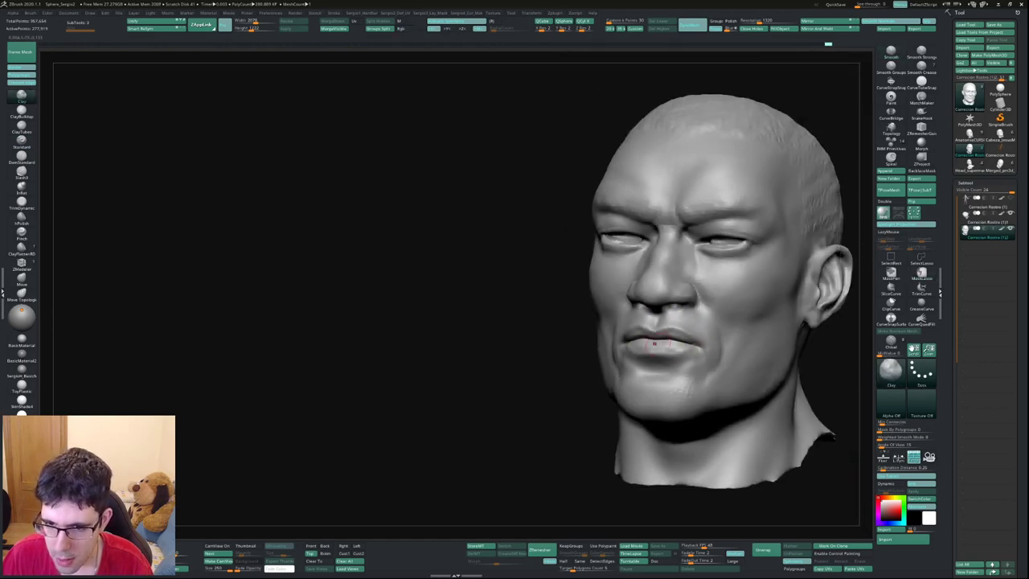
pyautogui.moveTo(660, 320)
pyautogui.mouseDown(button='right')
pyautogui.moveTo(601, 324)
pyautogui.moveTo(619, 321)
pyautogui.mouseUp(button='right')
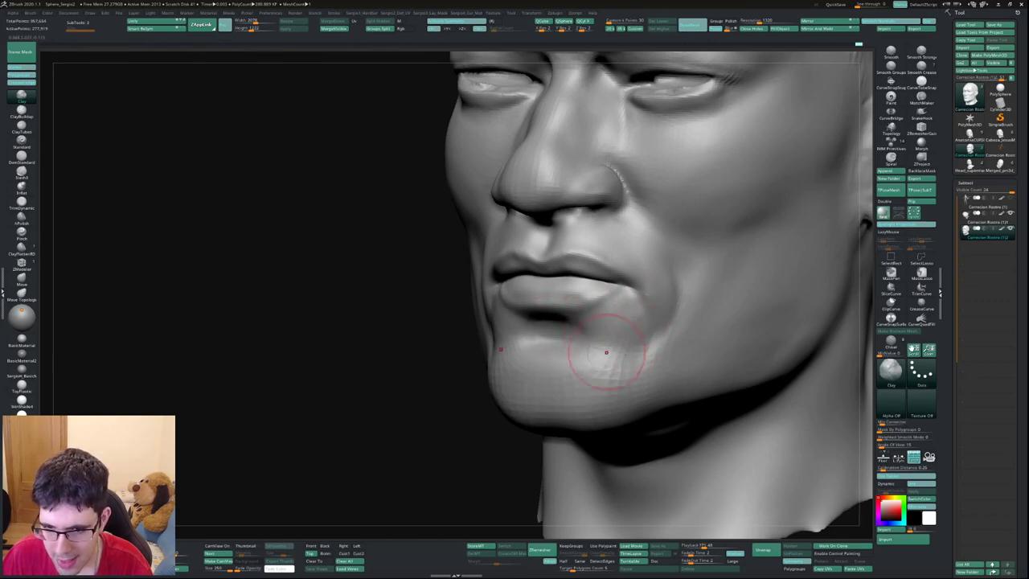
# Carve a curved crease outlining the chin with DamStandard.
pyautogui.press('f')
pyautogui.press('b')
pyautogui.press('d')
pyautogui.press('s')
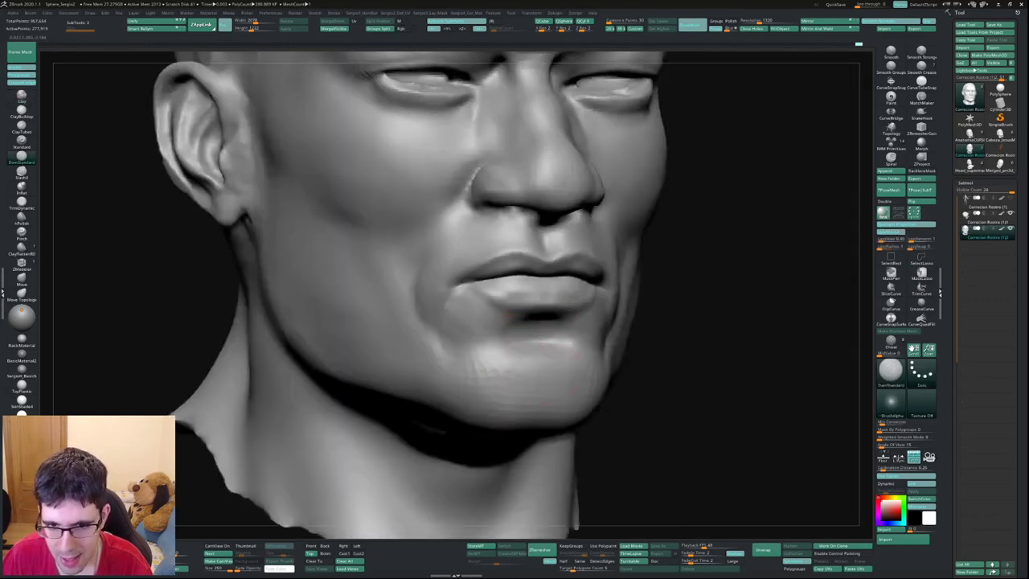
pyautogui.moveTo(723, 241)
pyautogui.mouseDown()
pyautogui.moveTo(517, 354)
pyautogui.moveTo(526, 354)
pyautogui.mouseUp()
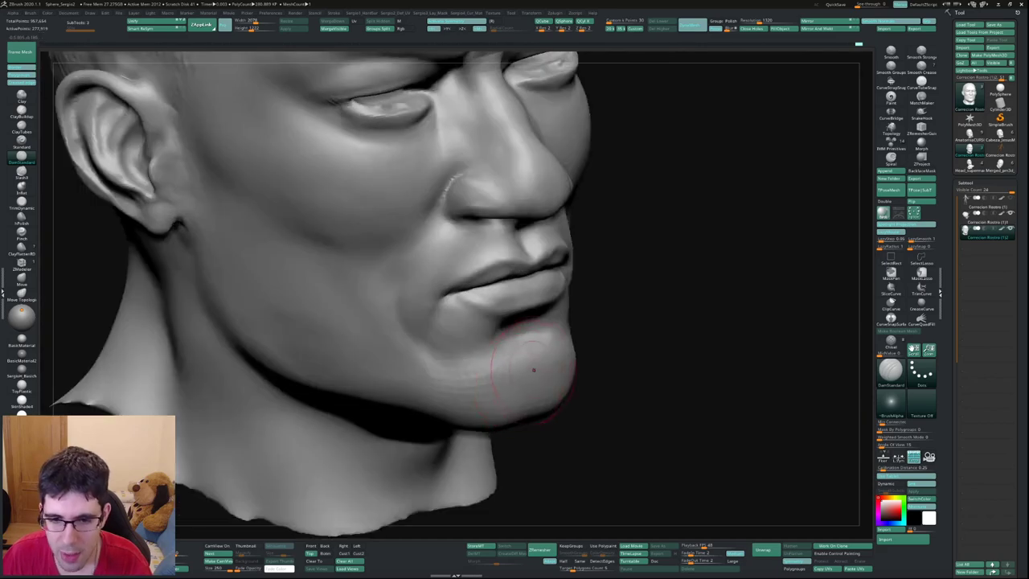
pyautogui.moveTo(533, 368); pyautogui.dragTo(514, 349, button='right')
pyautogui.press('b')
pyautogui.press('c')
pyautogui.press('l')
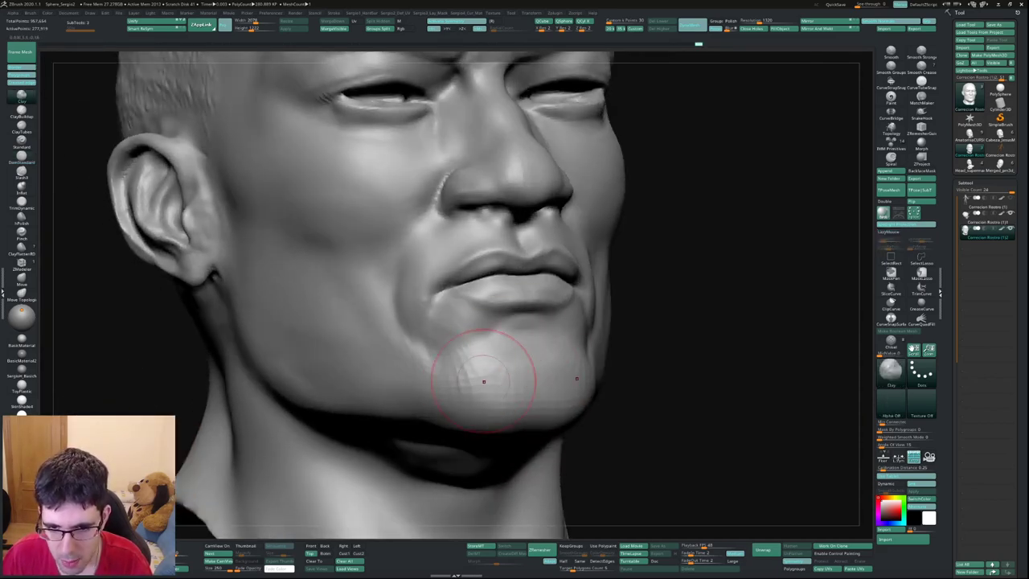
pyautogui.moveTo(506, 379); pyautogui.dragTo(517, 322, button='right')
pyautogui.press('b')
pyautogui.press('d')
pyautogui.press('s')
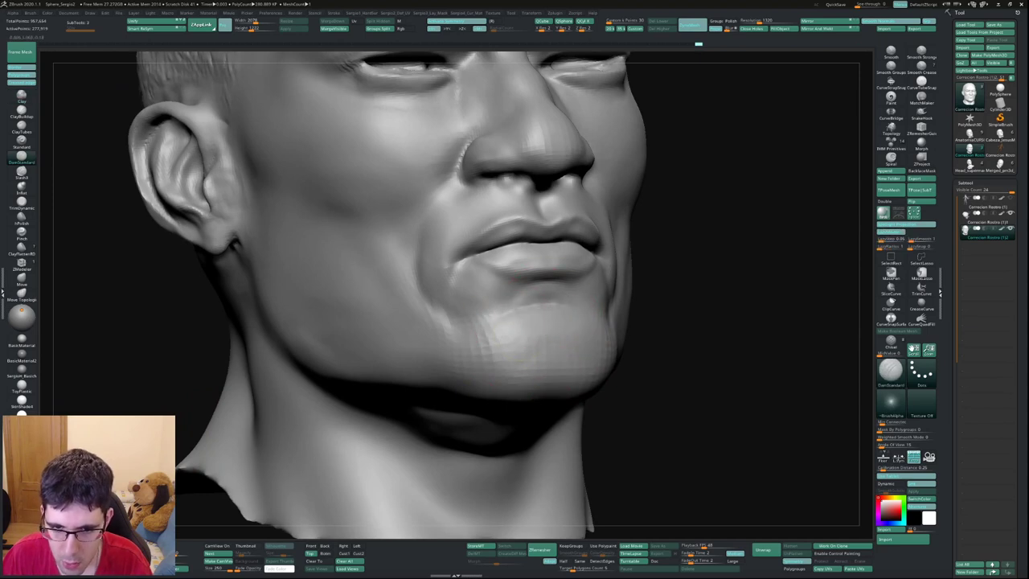
pyautogui.moveTo(528, 311); pyautogui.dragTo(464, 344)
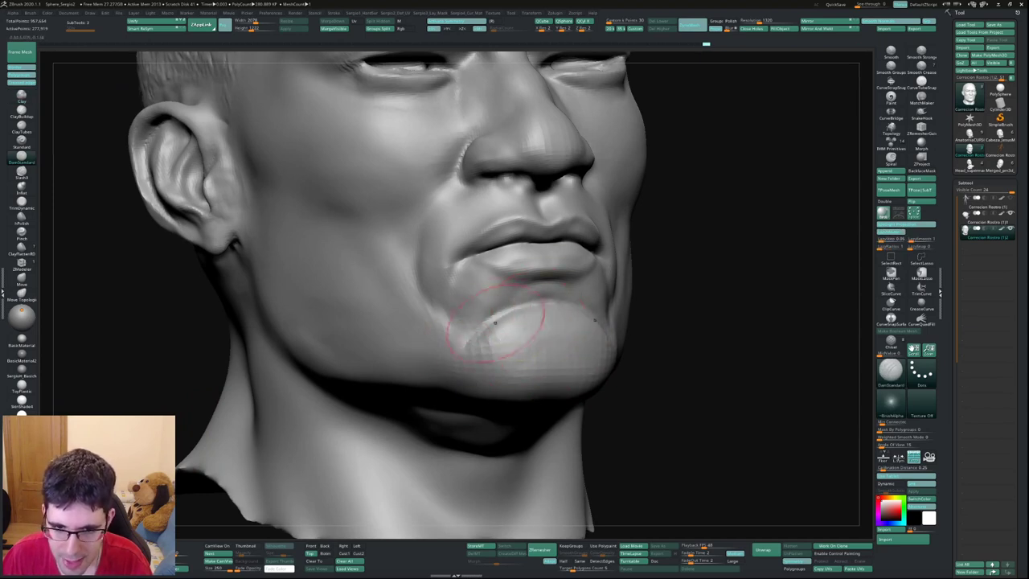
# Flatten the front of the chin with TrimDynamic.
pyautogui.moveTo(537, 306); pyautogui.dragTo(534, 312, button='right')
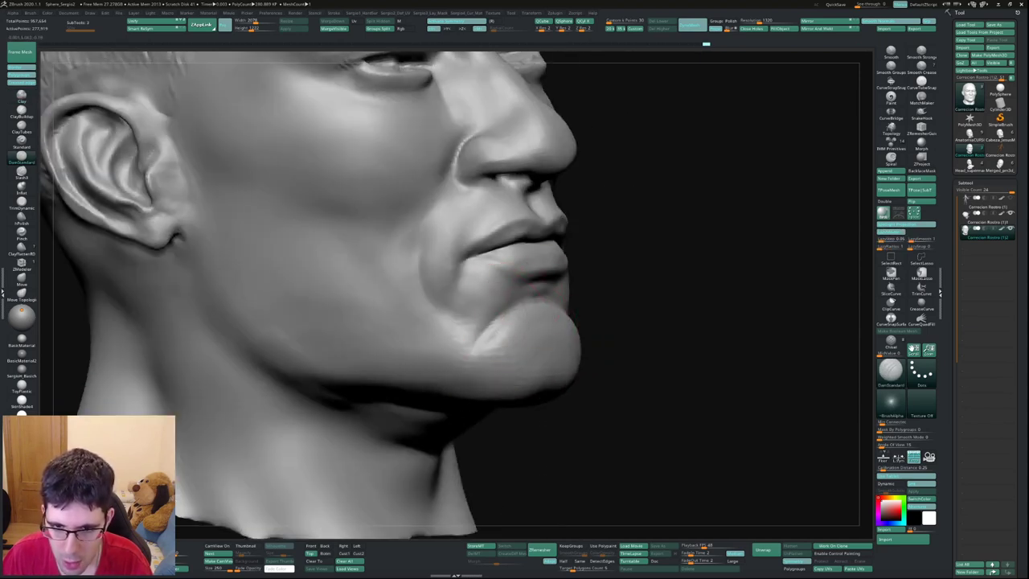
pyautogui.press('b')
pyautogui.press('c')
pyautogui.press('l')
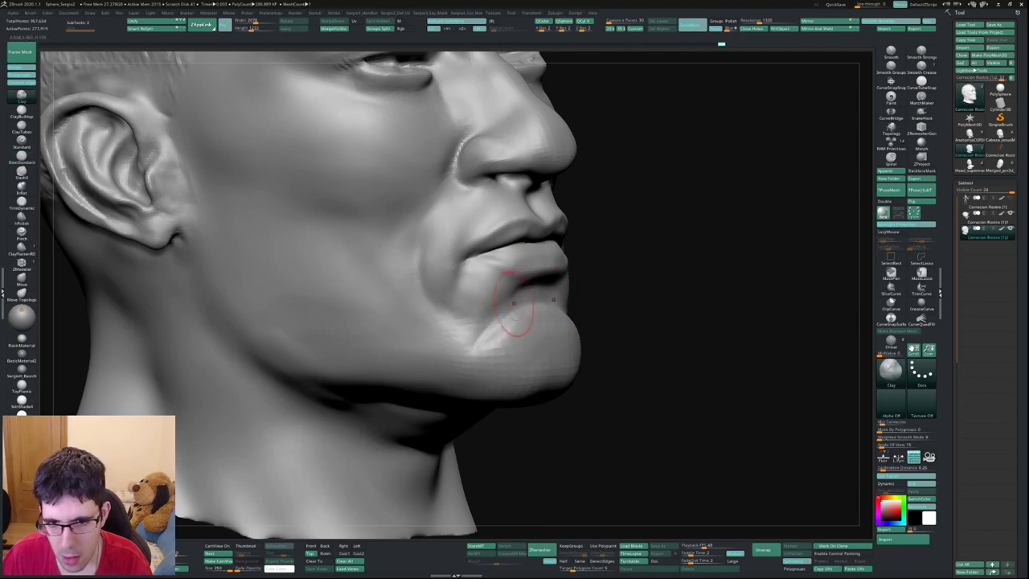
pyautogui.moveTo(475, 321)
pyautogui.mouseDown(button='right')
pyautogui.moveTo(523, 344)
pyautogui.moveTo(592, 321)
pyautogui.mouseUp(button='right')
pyautogui.press('b')
pyautogui.press('d')
pyautogui.press('s')
pyautogui.press('b')
pyautogui.press('t')
pyautogui.press('d')
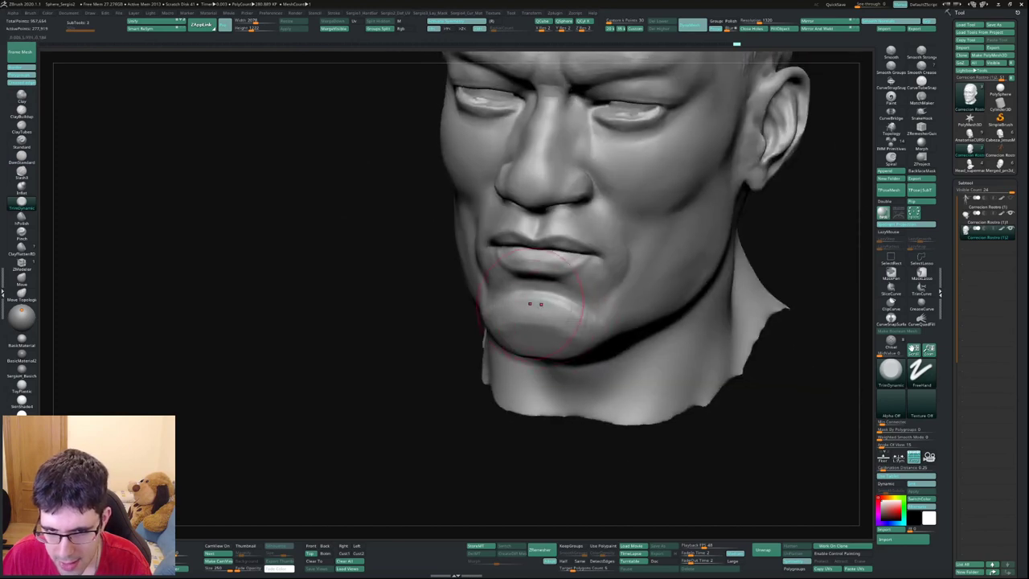
pyautogui.moveTo(543, 307); pyautogui.dragTo(551, 312)
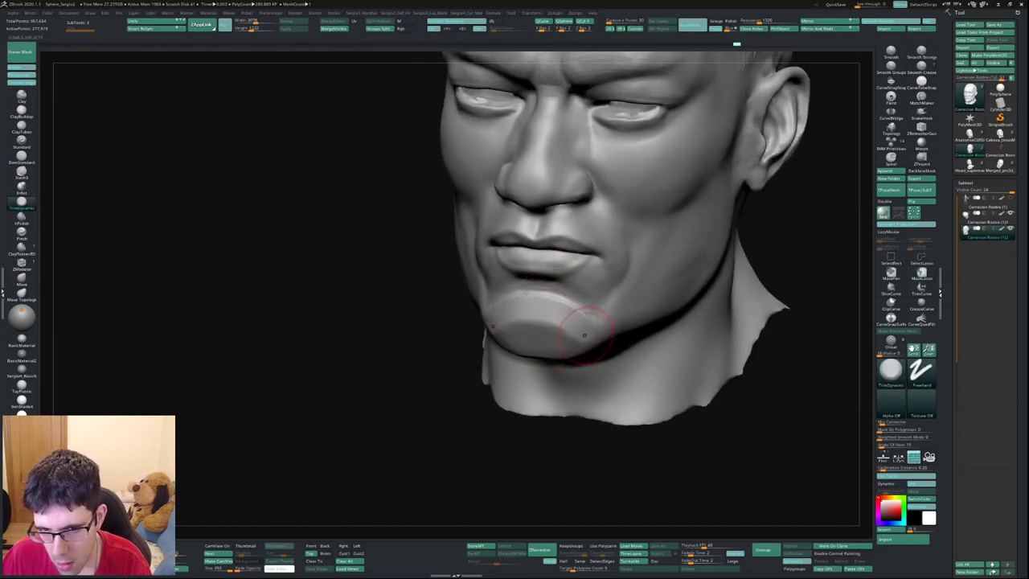
# Lift the chin and jaw and push the pouting lower lip up with the Move brush.
pyautogui.moveTo(585, 334); pyautogui.dragTo(602, 321, button='right')
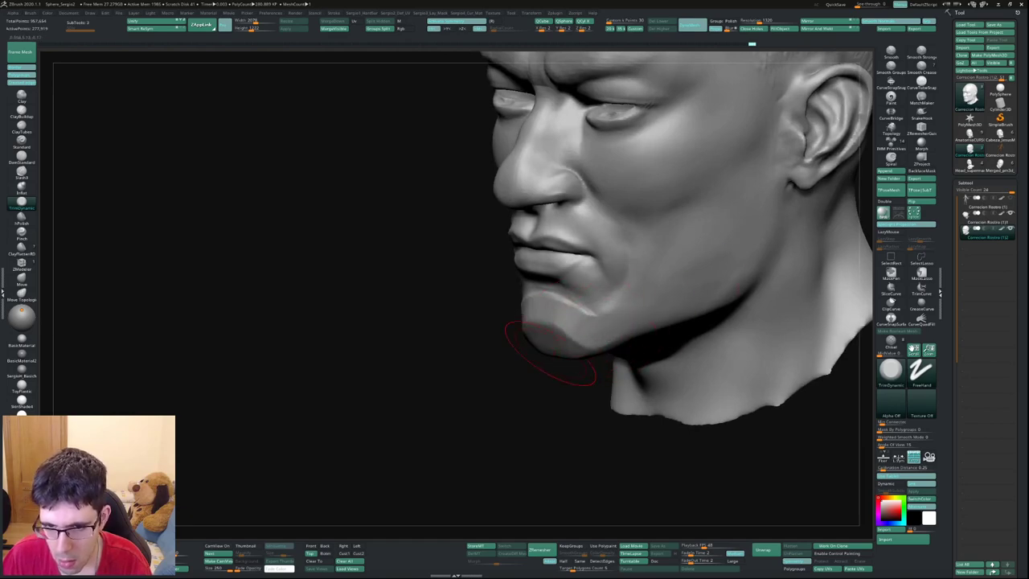
pyautogui.moveTo(551, 354); pyautogui.dragTo(585, 312, button='right')
pyautogui.press('b')
pyautogui.press('m')
pyautogui.press('v')
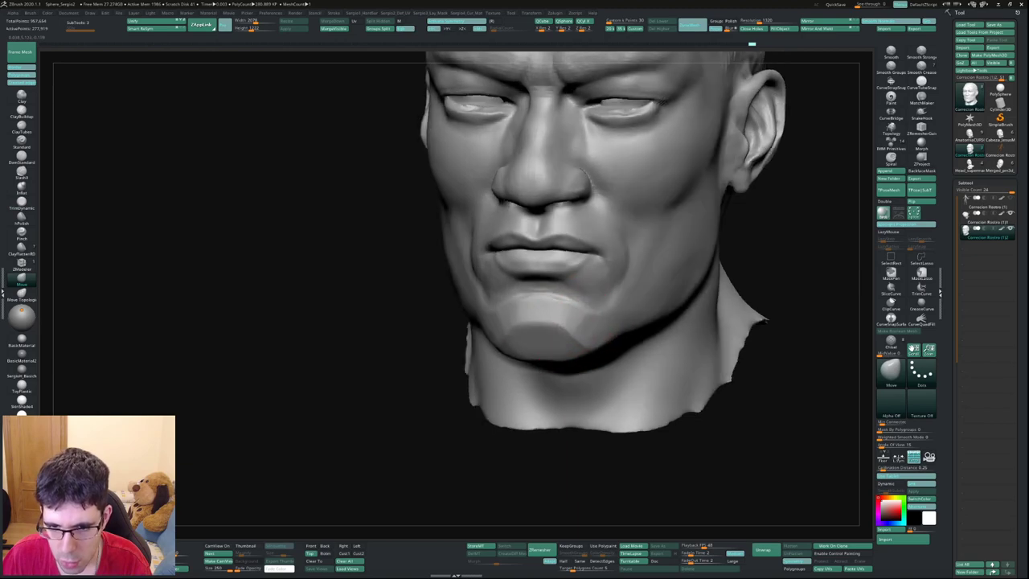
pyautogui.moveTo(556, 350); pyautogui.dragTo(556, 338)
pyautogui.moveTo(555, 329)
pyautogui.mouseDown(button='right')
pyautogui.moveTo(575, 342)
pyautogui.moveTo(560, 271)
pyautogui.mouseUp(button='right')
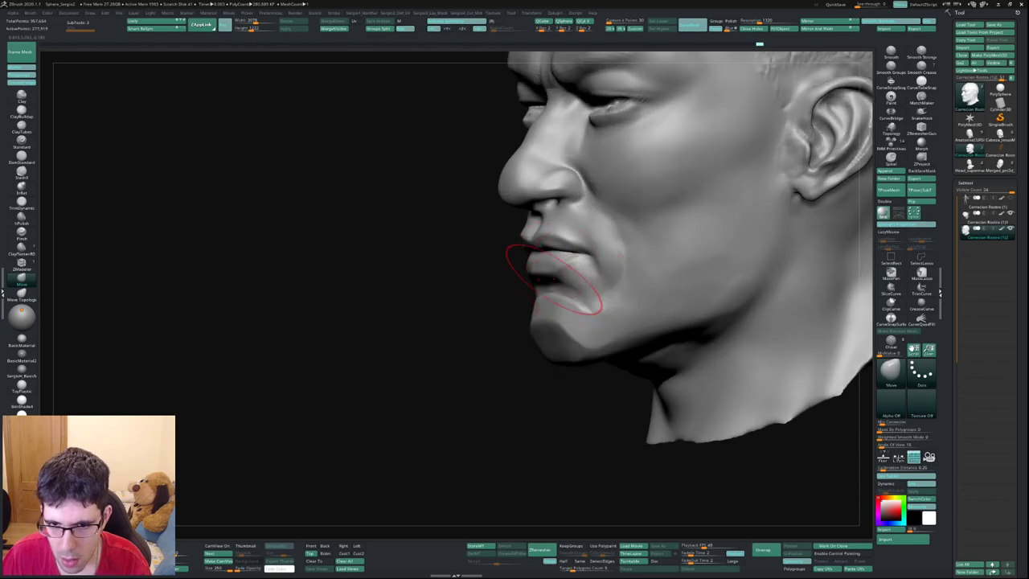
pyautogui.moveTo(555, 269)
pyautogui.mouseDown()
pyautogui.moveTo(552, 233)
pyautogui.moveTo(519, 259)
pyautogui.moveTo(563, 241)
pyautogui.mouseUp()
pyautogui.moveTo(539, 234)
pyautogui.mouseDown(button='right')
pyautogui.moveTo(526, 241)
pyautogui.moveTo(563, 252)
pyautogui.moveTo(542, 241)
pyautogui.moveTo(530, 266)
pyautogui.moveTo(550, 297)
pyautogui.moveTo(514, 289)
pyautogui.moveTo(555, 305)
pyautogui.mouseUp(button='right')
pyautogui.keyDown('ctrl'); pyautogui.moveTo(554, 306); pyautogui.dragTo(538, 336, button='right'); pyautogui.keyUp('ctrl')
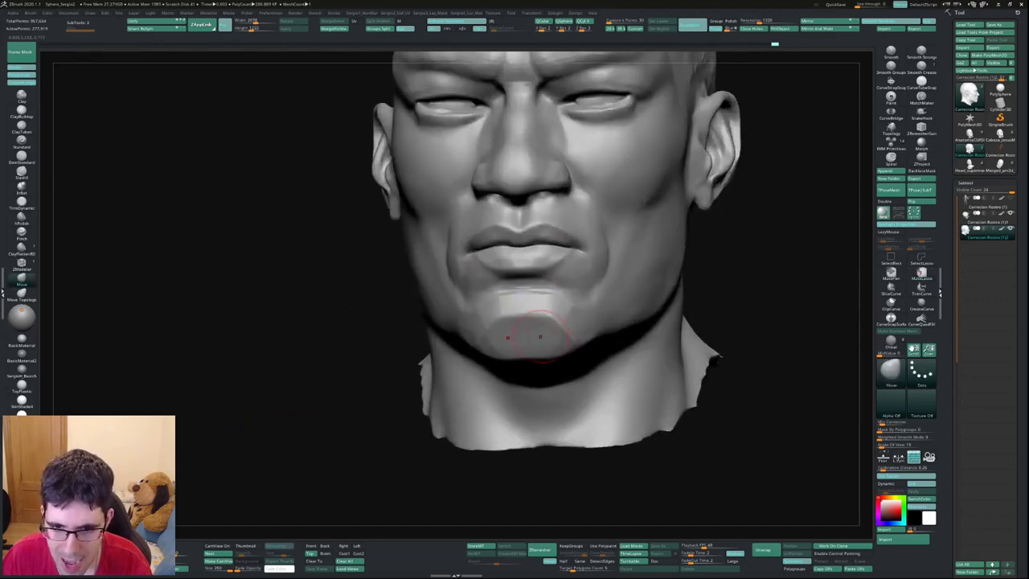
# Switch to ClayBuildup and review the chin from three-quarter and frontal views.
pyautogui.press('b')
pyautogui.press('c')
pyautogui.press('l')
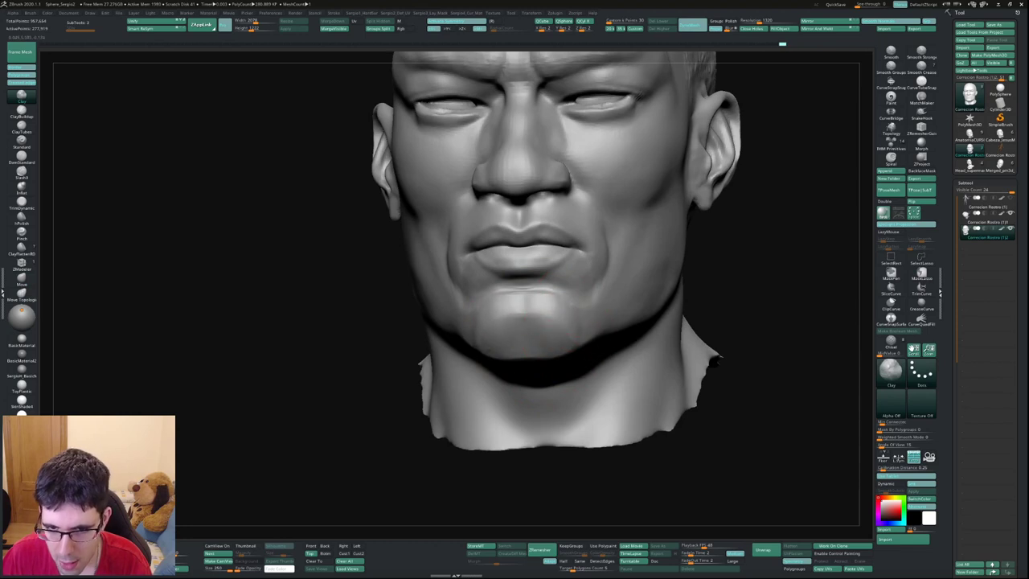
pyautogui.moveTo(575, 363)
pyautogui.mouseDown(button='right')
pyautogui.moveTo(554, 353)
pyautogui.moveTo(563, 357)
pyautogui.mouseUp(button='right')
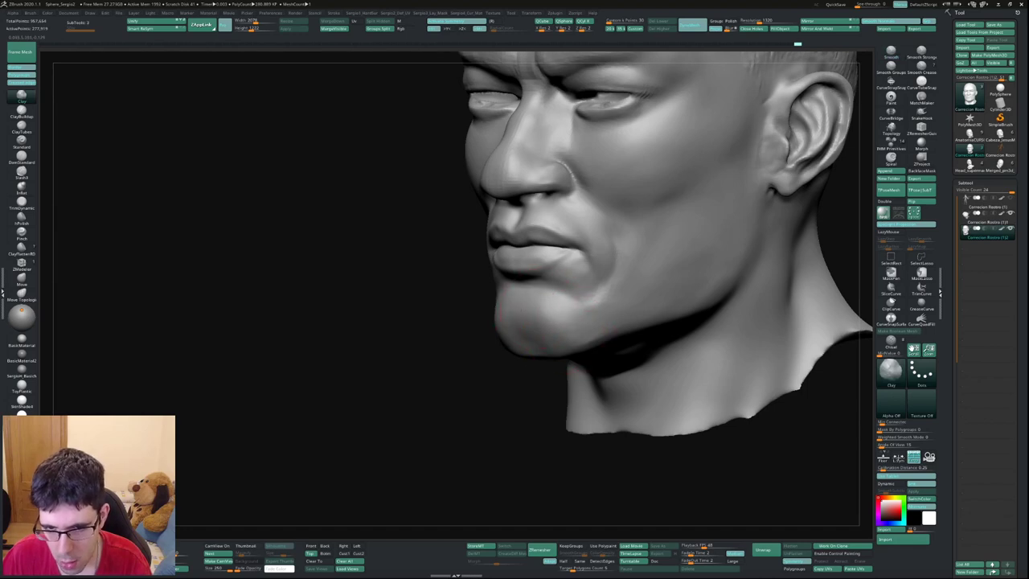
pyautogui.moveTo(547, 296)
pyautogui.mouseDown()
pyautogui.moveTo(530, 310)
pyautogui.moveTo(540, 346)
pyautogui.moveTo(516, 367)
pyautogui.moveTo(533, 368)
pyautogui.moveTo(535, 337)
pyautogui.mouseUp()
# Carve the underside of the chin and jaw with DamStandard, then Shift-smooth it from below.
pyautogui.press('b')
pyautogui.press('d')
pyautogui.press('s')
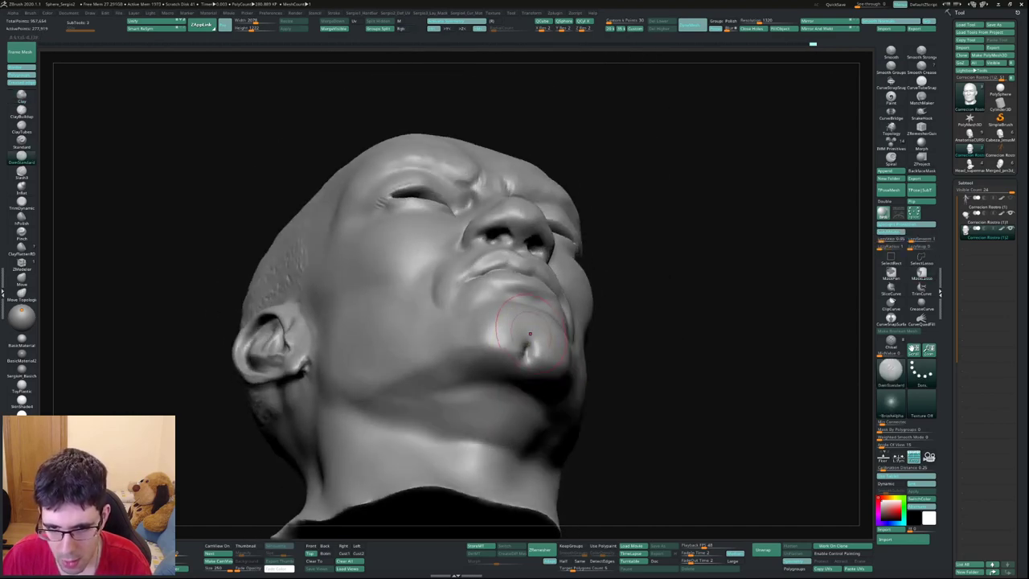
pyautogui.press('space')
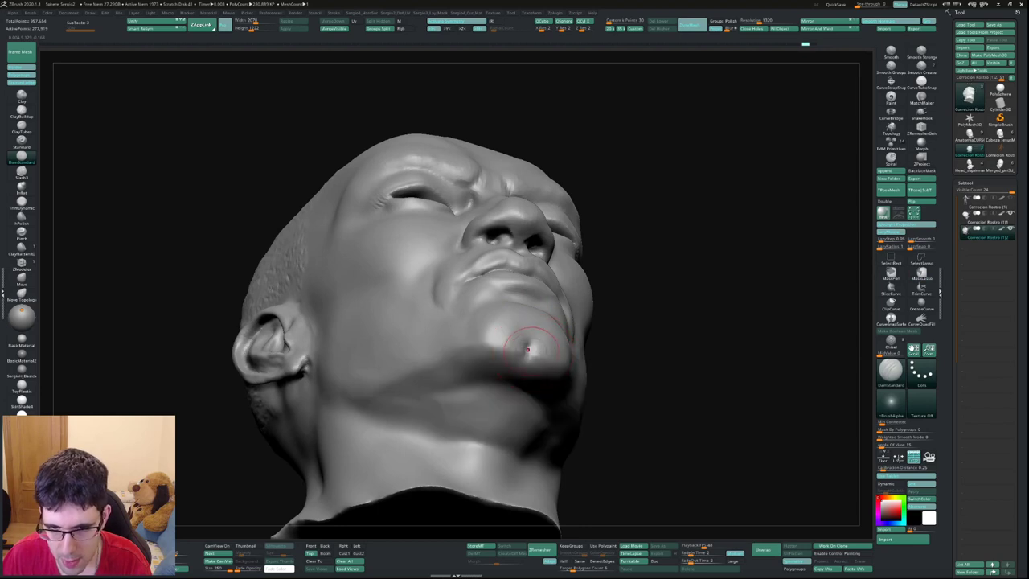
pyautogui.moveTo(533, 330); pyautogui.dragTo(531, 353)
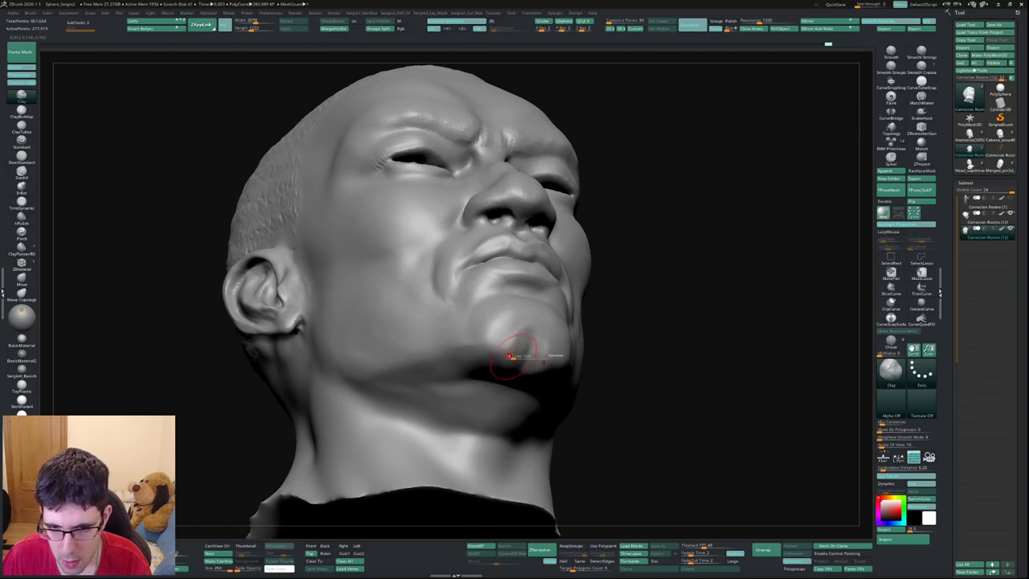
pyautogui.press('shift')
pyautogui.moveTo(683, 338)
pyautogui.keyDown('shift'); pyautogui.mouseDown()
pyautogui.moveTo(495, 322)
pyautogui.moveTo(496, 346)
pyautogui.moveTo(494, 322)
pyautogui.moveTo(471, 332)
pyautogui.moveTo(482, 322)
pyautogui.mouseUp(); pyautogui.keyUp('shift')
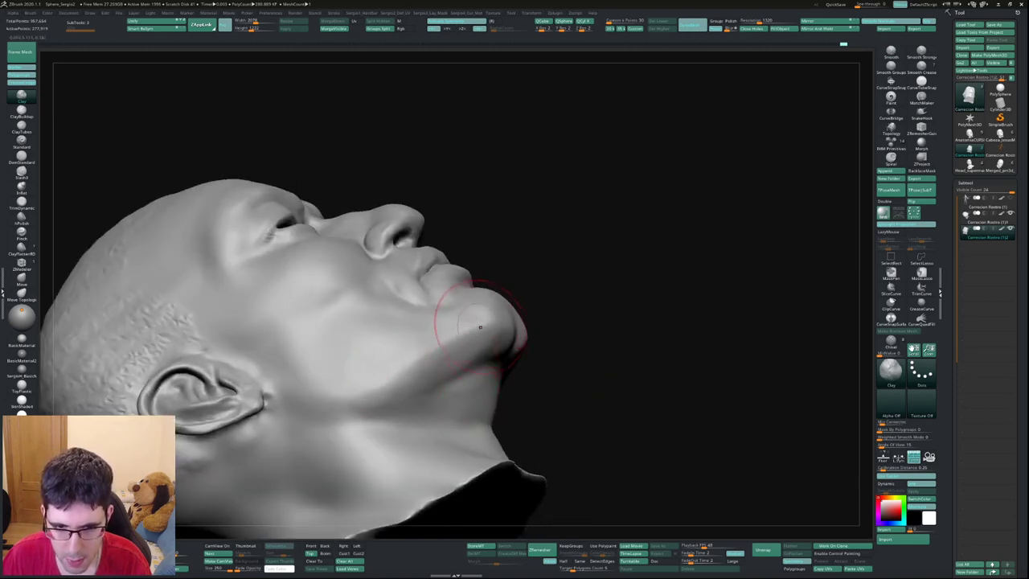
pyautogui.moveTo(563, 346)
pyautogui.mouseDown()
pyautogui.moveTo(492, 364)
pyautogui.moveTo(459, 340)
pyautogui.mouseUp()
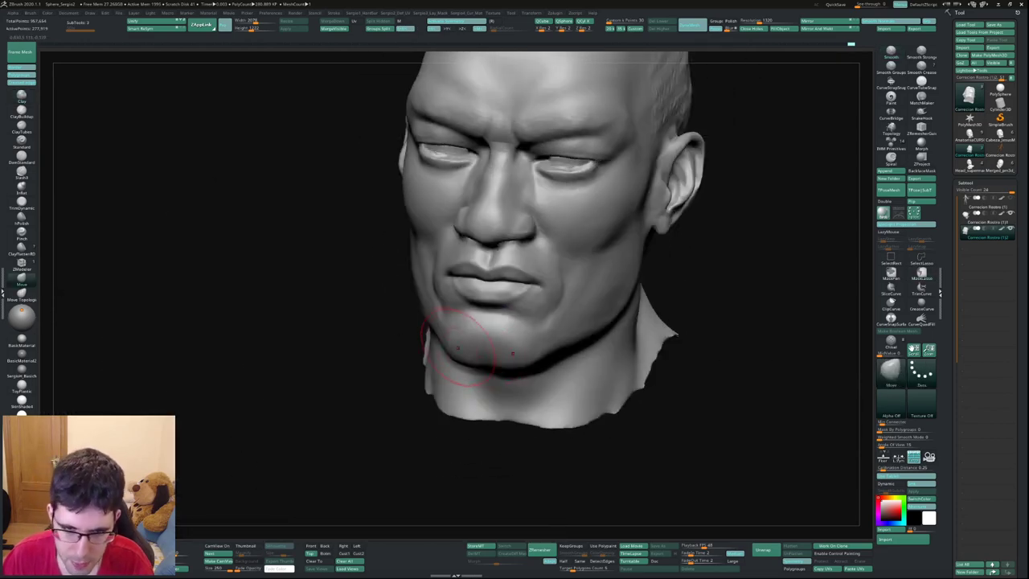
pyautogui.moveTo(485, 324)
pyautogui.mouseDown()
pyautogui.moveTo(565, 290)
pyautogui.moveTo(547, 289)
pyautogui.moveTo(578, 270)
pyautogui.mouseUp()
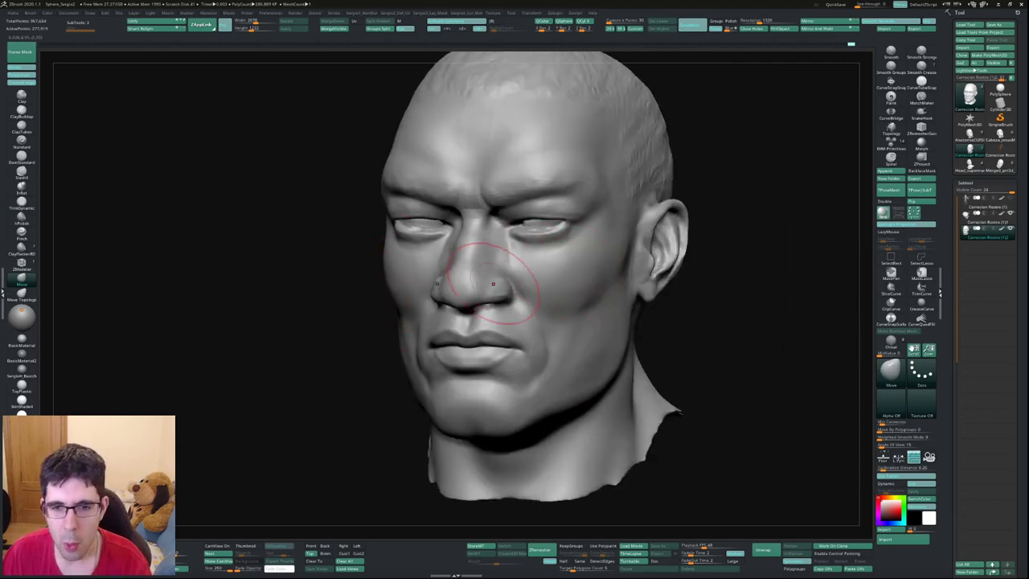
# Pick the Clay brush and frame the whole head in a front view.
pyautogui.moveTo(515, 263)
pyautogui.mouseDown()
pyautogui.moveTo(553, 267)
pyautogui.moveTo(482, 269)
pyautogui.mouseUp()
pyautogui.press('b')
pyautogui.press('d')
pyautogui.press('s')
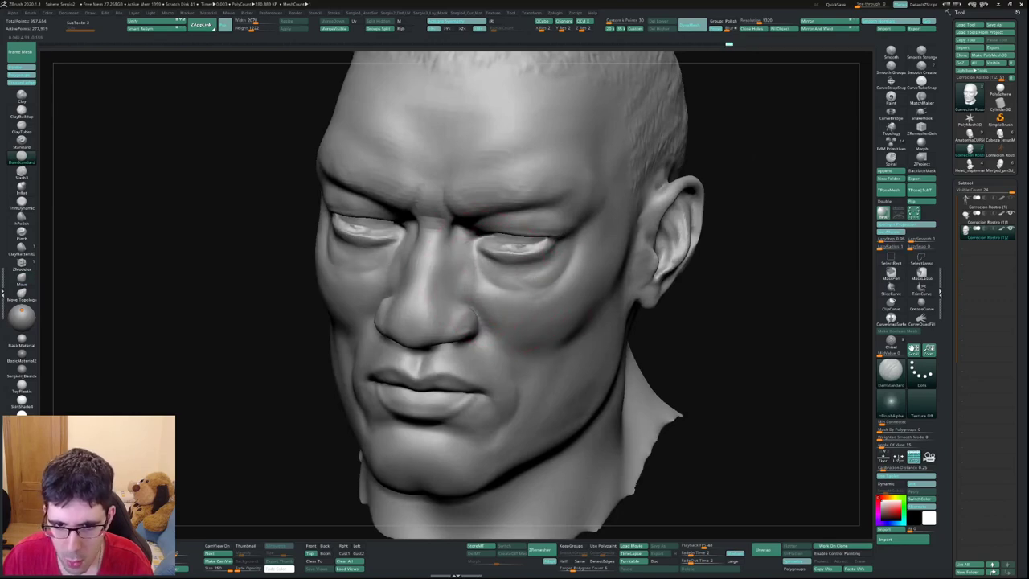
pyautogui.moveTo(522, 294); pyautogui.dragTo(482, 297)
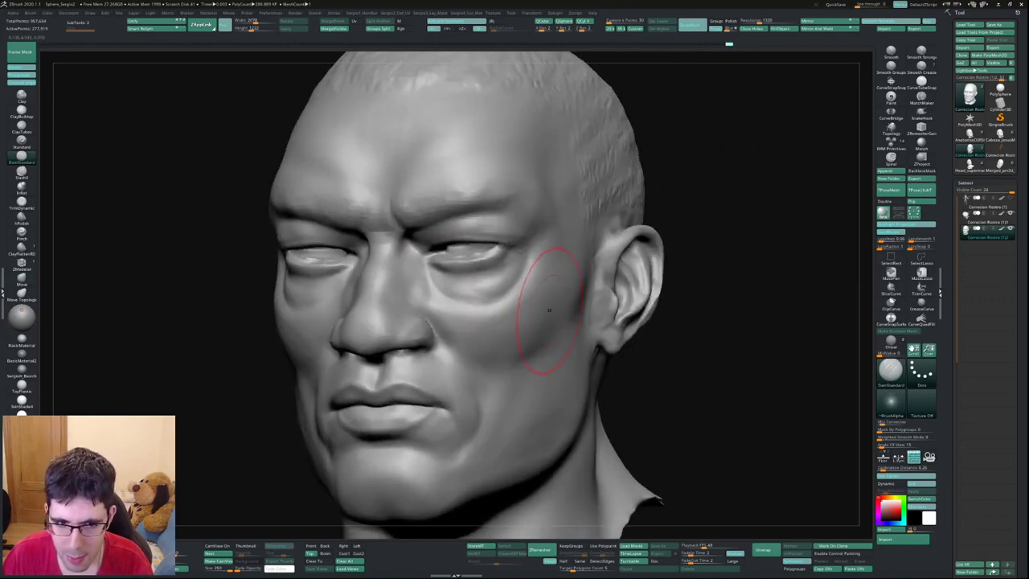
pyautogui.press('b')
pyautogui.press('c')
pyautogui.press('l')
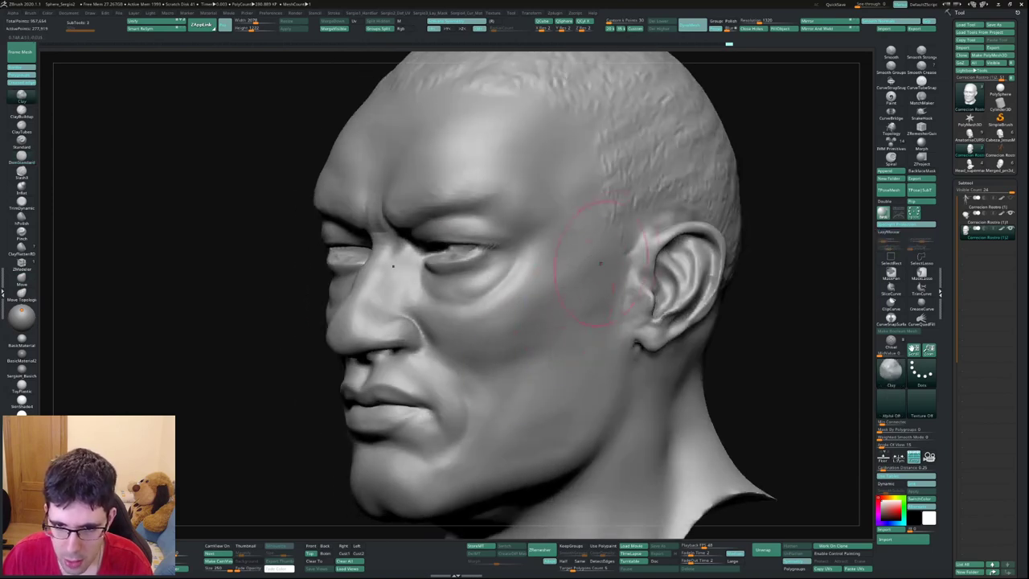
pyautogui.press('f')
pyautogui.keyDown('shift'); pyautogui.moveTo(322, 314); pyautogui.dragTo(534, 313); pyautogui.keyUp('shift')
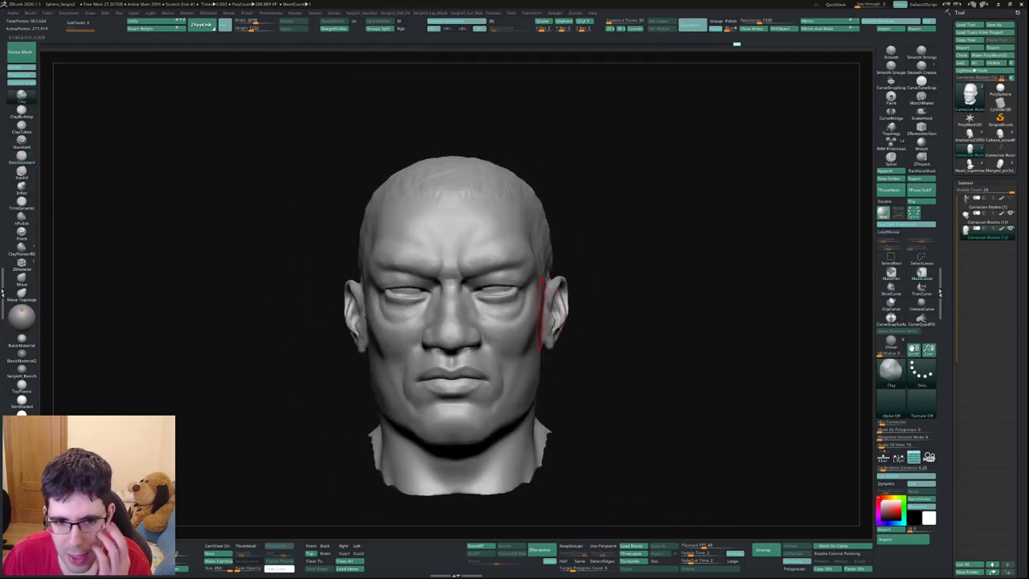
pyautogui.moveTo(535, 314); pyautogui.dragTo(505, 339, button='right')
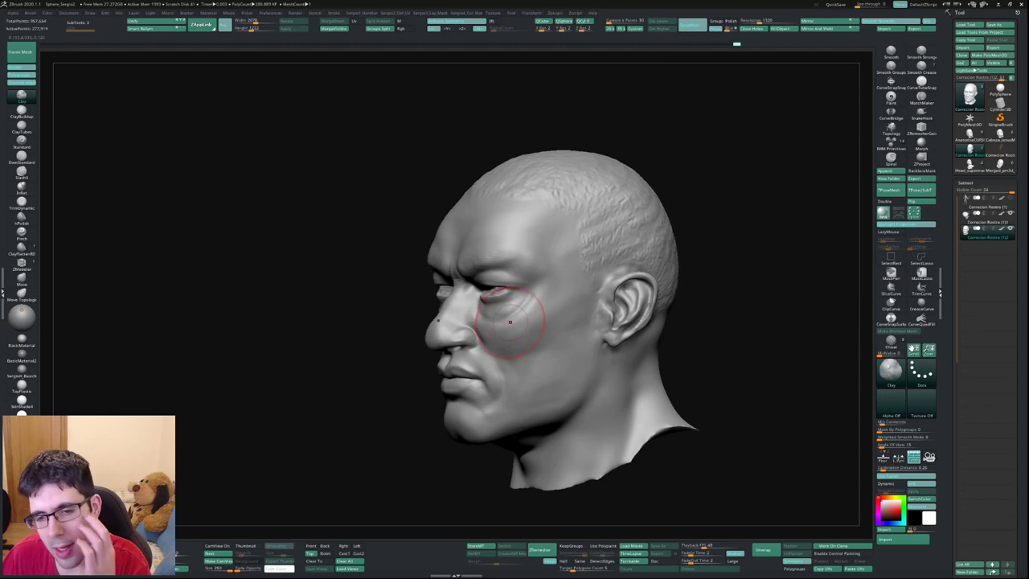
# Build up the cheek beside the mouth with Clay, checking it from several angles.
pyautogui.scroll(3, 504, 339)
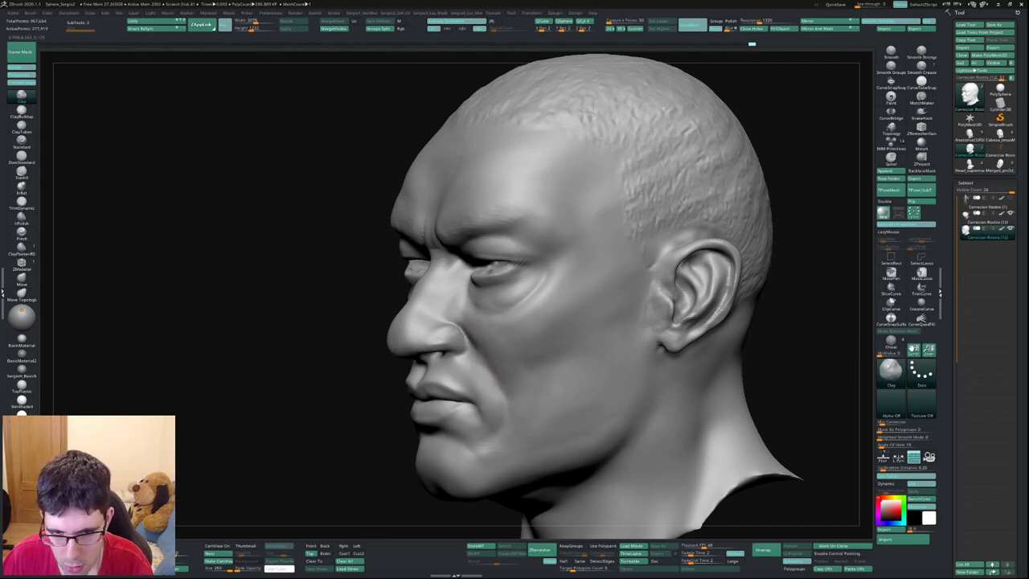
pyautogui.moveTo(465, 327); pyautogui.dragTo(500, 328, button='right')
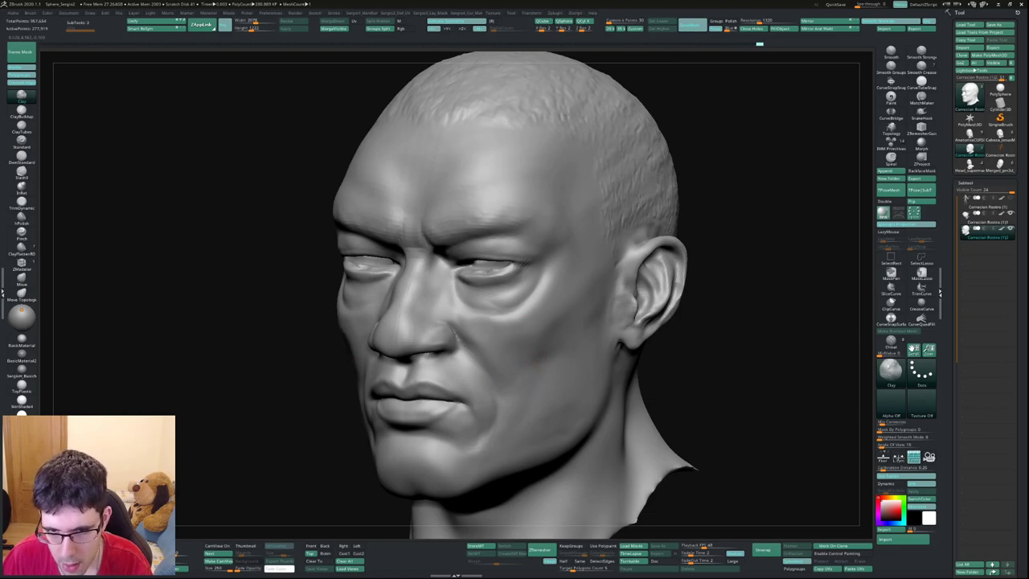
pyautogui.moveTo(552, 357)
pyautogui.mouseDown(button='right')
pyautogui.moveTo(526, 336)
pyautogui.moveTo(567, 306)
pyautogui.moveTo(541, 308)
pyautogui.mouseUp(button='right')
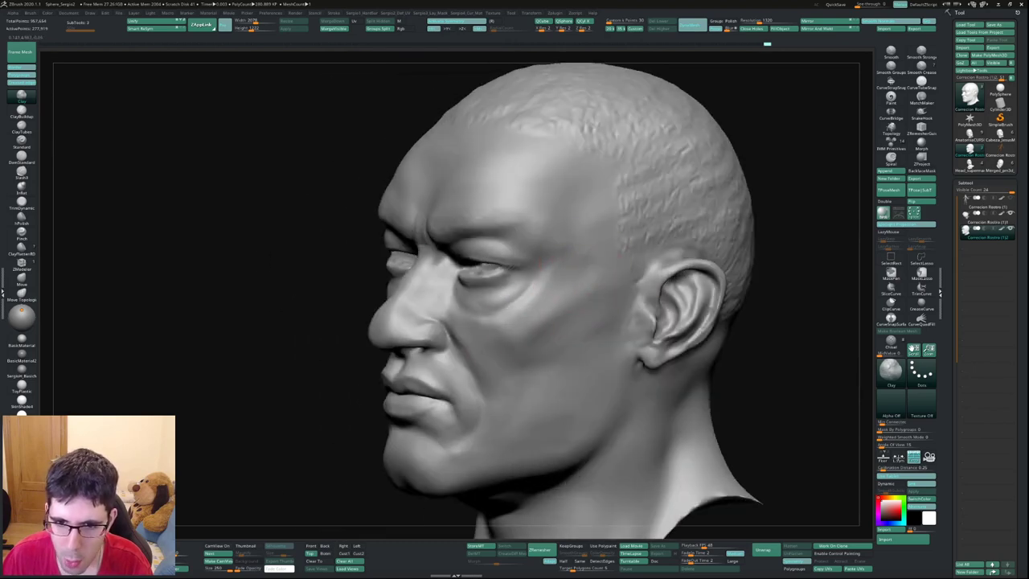
pyautogui.moveTo(517, 299)
pyautogui.mouseDown(button='right')
pyautogui.moveTo(544, 340)
pyautogui.moveTo(535, 319)
pyautogui.mouseUp(button='right')
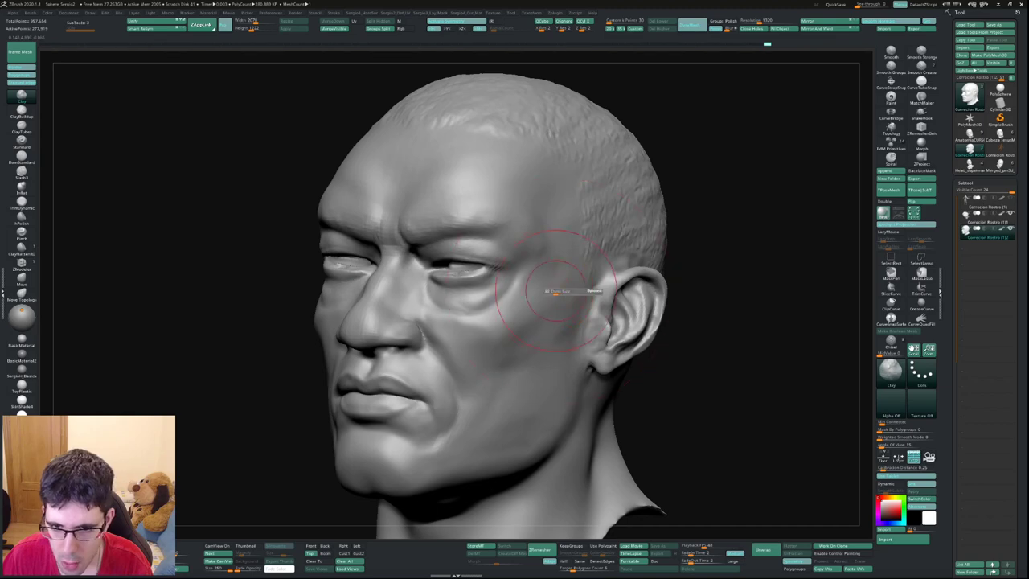
pyautogui.moveTo(561, 290)
pyautogui.mouseDown(button='right')
pyautogui.moveTo(491, 322)
pyautogui.moveTo(531, 228)
pyautogui.mouseUp(button='right')
# Push the cheek toward the jaw with the Move brush, then return to Clay.
pyautogui.press('b')
pyautogui.press('m')
pyautogui.press('v')
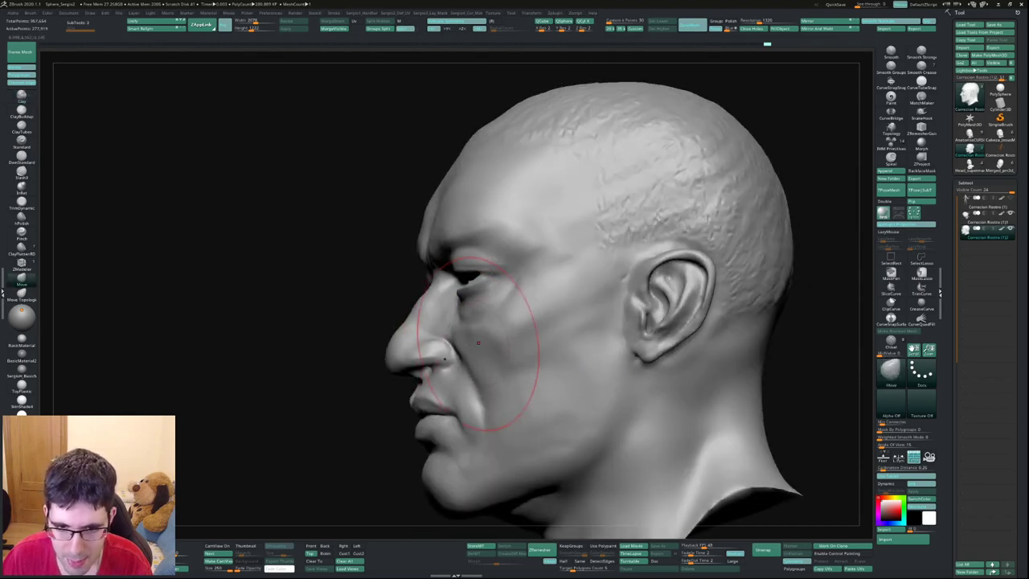
pyautogui.moveTo(514, 309); pyautogui.dragTo(532, 228, button='right')
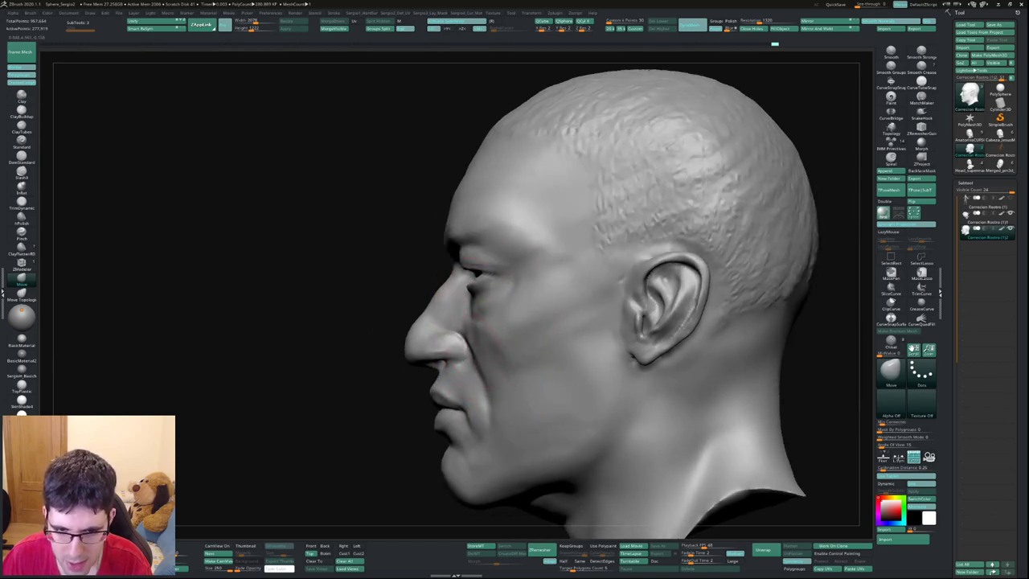
pyautogui.moveTo(477, 383)
pyautogui.mouseDown(button='right')
pyautogui.moveTo(466, 435)
pyautogui.moveTo(452, 431)
pyautogui.mouseUp(button='right')
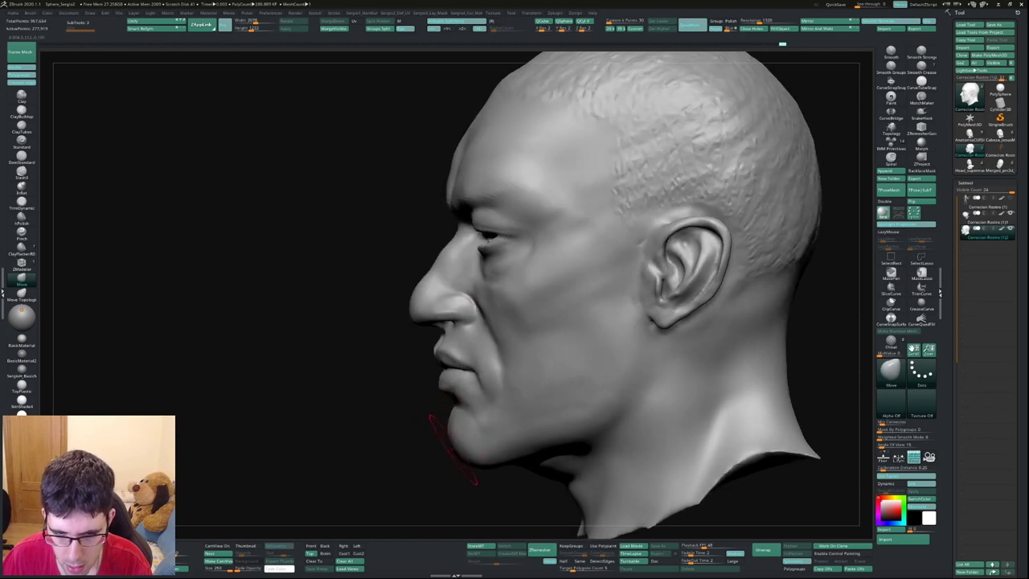
pyautogui.moveTo(471, 437)
pyautogui.mouseDown(button='right')
pyautogui.moveTo(506, 367)
pyautogui.moveTo(631, 344)
pyautogui.moveTo(555, 351)
pyautogui.moveTo(598, 372)
pyautogui.moveTo(582, 354)
pyautogui.moveTo(595, 342)
pyautogui.moveTo(565, 385)
pyautogui.mouseUp(button='right')
pyautogui.press('b')
pyautogui.press('c')
pyautogui.press('l')
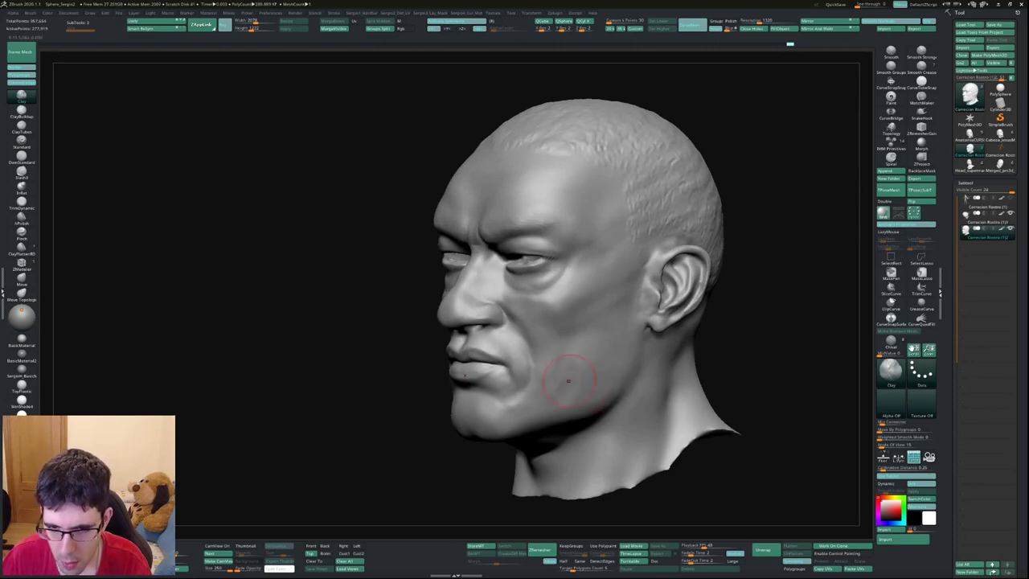
# Halve the Clay brush size and work the jawline viewed from below.
pyautogui.moveTo(575, 366)
pyautogui.mouseDown(button='right')
pyautogui.moveTo(611, 363)
pyautogui.moveTo(580, 361)
pyautogui.moveTo(602, 363)
pyautogui.moveTo(619, 345)
pyautogui.mouseUp(button='right')
pyautogui.press('[')
pyautogui.press('[')
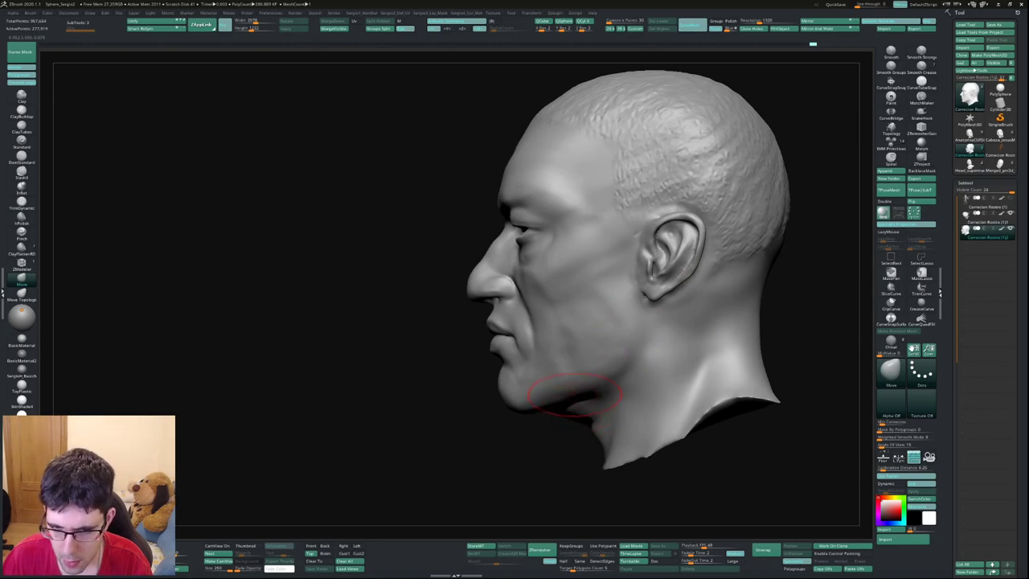
pyautogui.moveTo(564, 408)
pyautogui.mouseDown(button='right')
pyautogui.moveTo(592, 361)
pyautogui.moveTo(569, 356)
pyautogui.moveTo(577, 352)
pyautogui.moveTo(562, 376)
pyautogui.mouseUp(button='right')
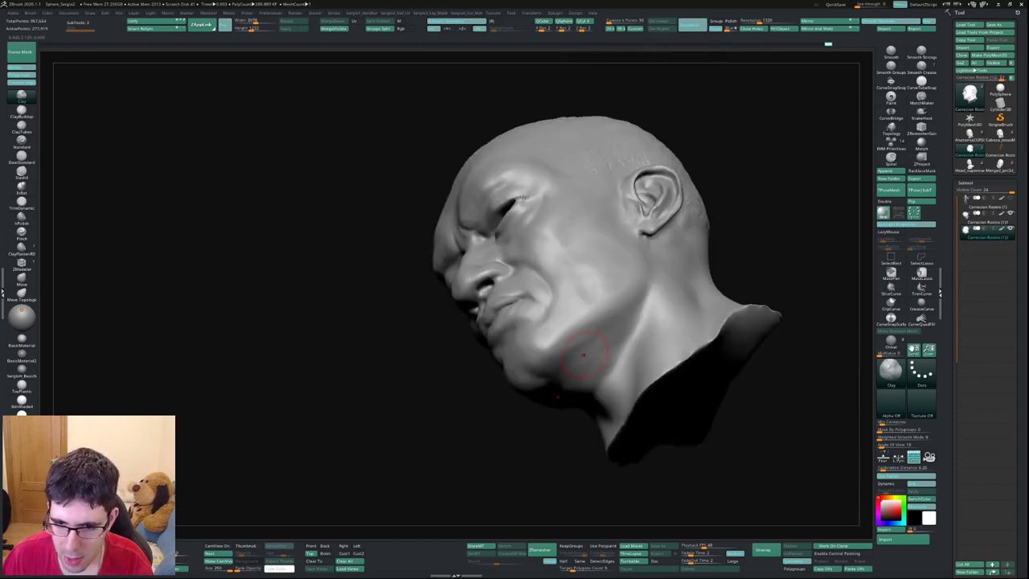
pyautogui.moveTo(612, 338)
pyautogui.mouseDown(button='right')
pyautogui.moveTo(636, 311)
pyautogui.moveTo(627, 296)
pyautogui.mouseUp(button='right')
# Adjust the jaw and neck contour with the Move brush, checking profile and front.
pyautogui.press('b')
pyautogui.press('m')
pyautogui.press('v')
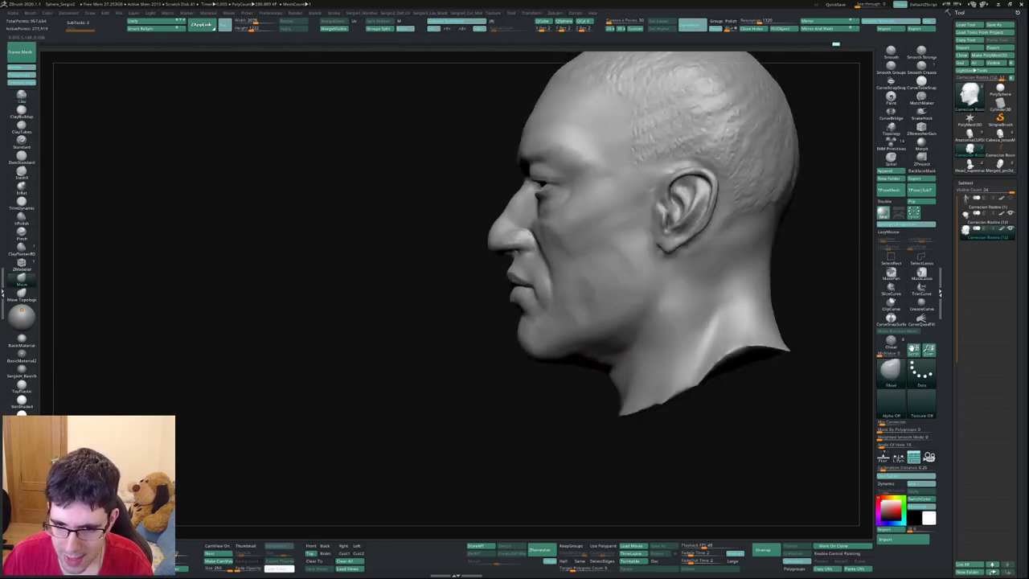
pyautogui.moveTo(575, 364)
pyautogui.mouseDown(button='right')
pyautogui.moveTo(563, 367)
pyautogui.moveTo(617, 359)
pyautogui.moveTo(636, 345)
pyautogui.mouseUp(button='right')
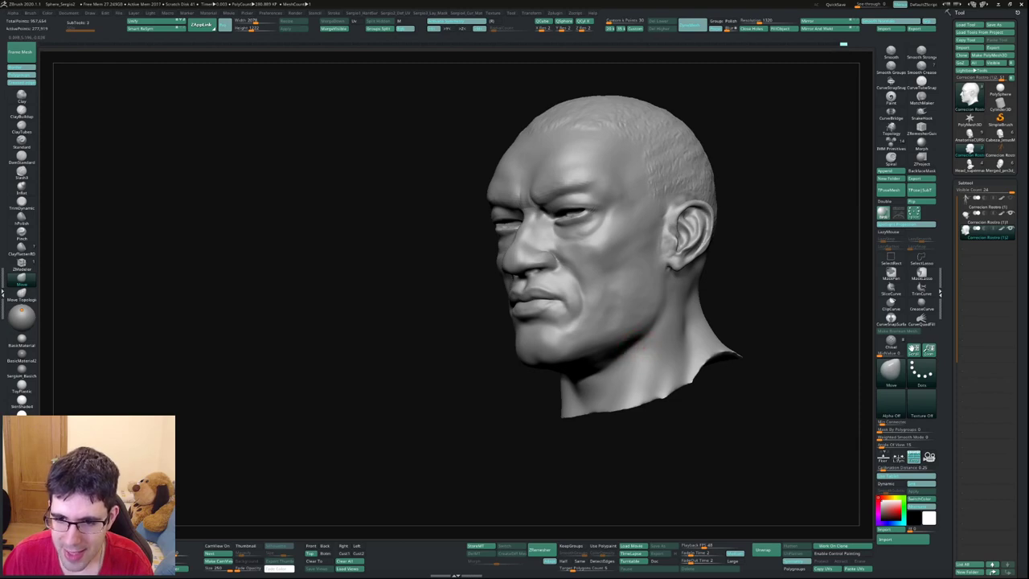
pyautogui.moveTo(631, 346); pyautogui.dragTo(595, 365, button='right')
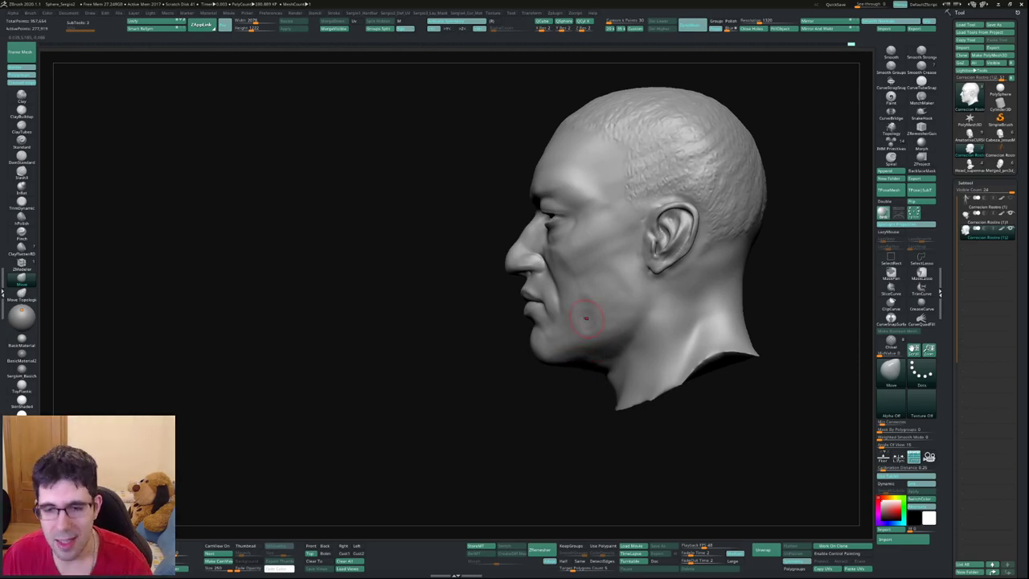
pyautogui.moveTo(535, 306); pyautogui.dragTo(553, 286, button='right')
# Reshape the nose tip with the Move brush, checking it from front and side.
pyautogui.moveTo(549, 306); pyautogui.dragTo(544, 299)
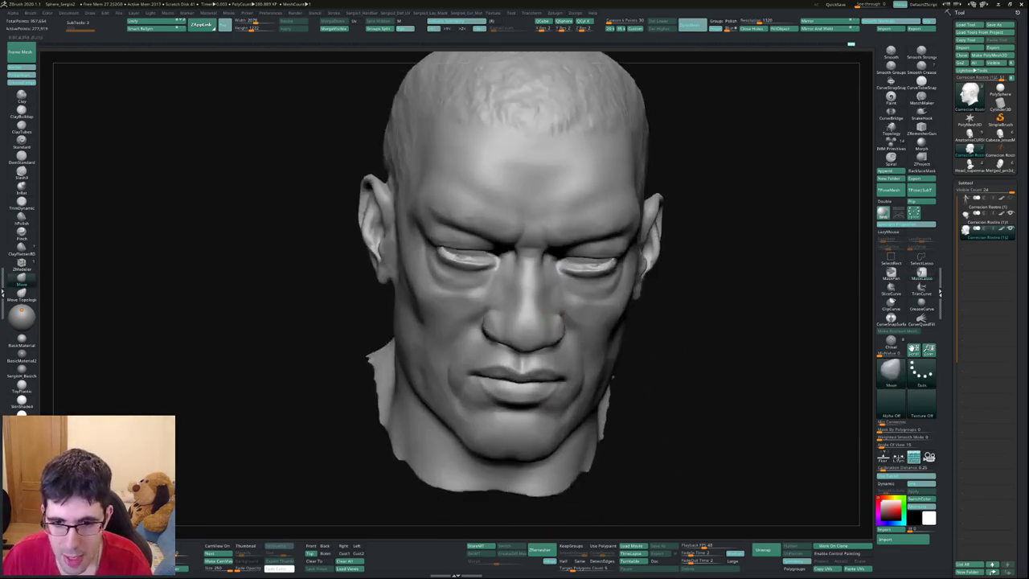
pyautogui.moveTo(545, 316); pyautogui.dragTo(546, 313, button='right')
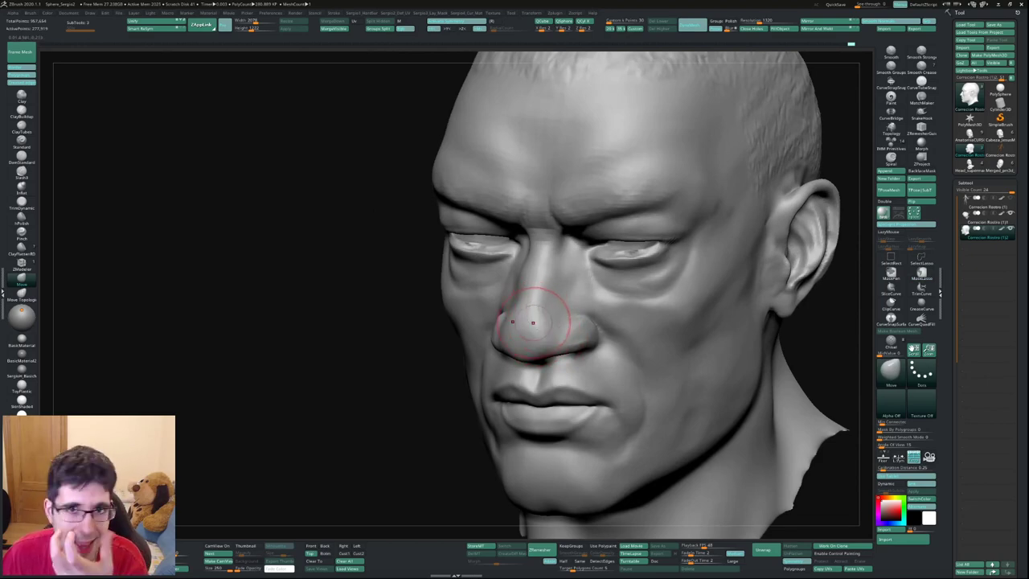
pyautogui.moveTo(535, 298)
pyautogui.keyDown('shift'); pyautogui.mouseDown(button='right')
pyautogui.moveTo(555, 306)
pyautogui.moveTo(487, 340)
pyautogui.moveTo(528, 368)
pyautogui.moveTo(528, 340)
pyautogui.moveTo(471, 356)
pyautogui.moveTo(482, 362)
pyautogui.moveTo(471, 345)
pyautogui.moveTo(505, 227)
pyautogui.mouseUp(button='right'); pyautogui.keyUp('shift')
pyautogui.press('b')
pyautogui.press('d')
pyautogui.press('s')
pyautogui.moveTo(484, 287); pyautogui.dragTo(528, 298, button='right')
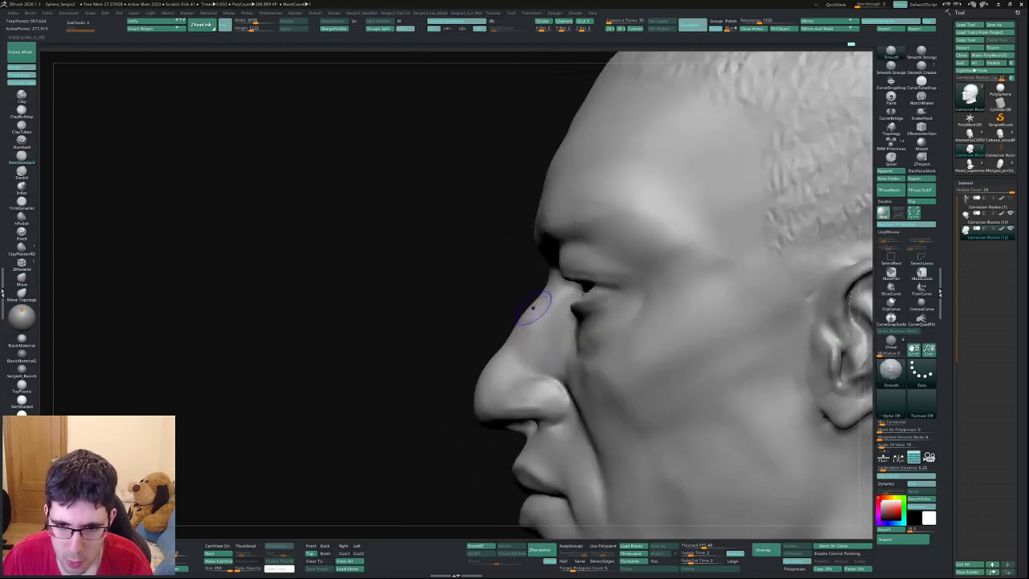
pyautogui.press('b')
pyautogui.press('m')
pyautogui.press('v')
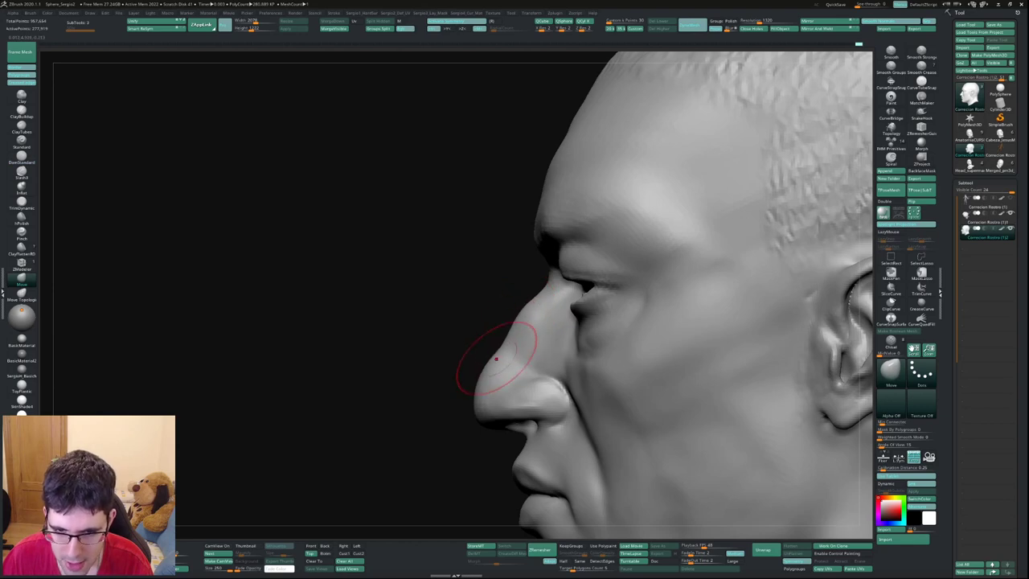
pyautogui.moveTo(481, 374); pyautogui.dragTo(475, 392, button='right')
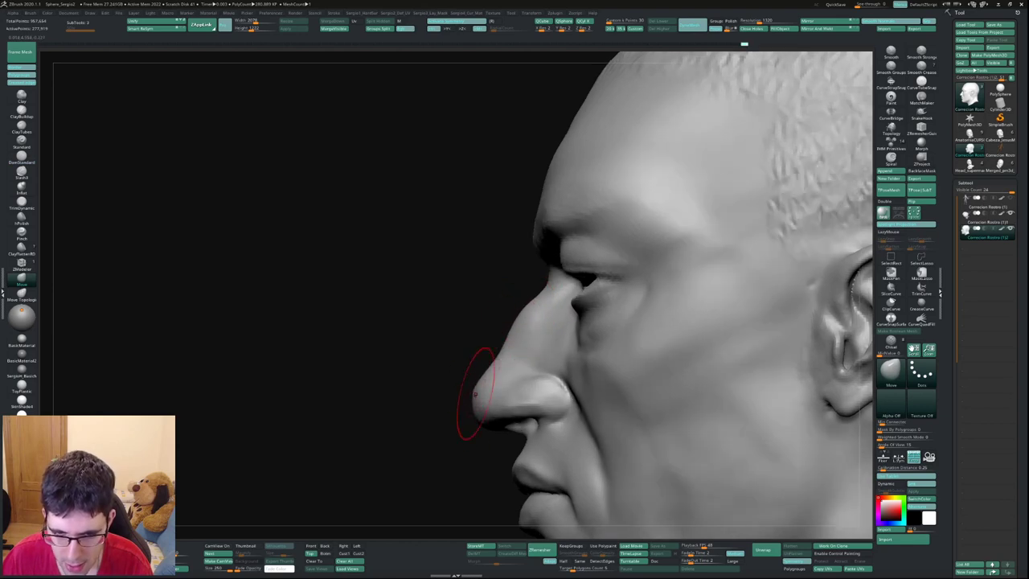
pyautogui.moveTo(481, 412); pyautogui.dragTo(509, 413, button='right')
# Flatten around the nostril with TrimDynamic and re-carve the left nostril edge with DamStandard.
pyautogui.press('t')
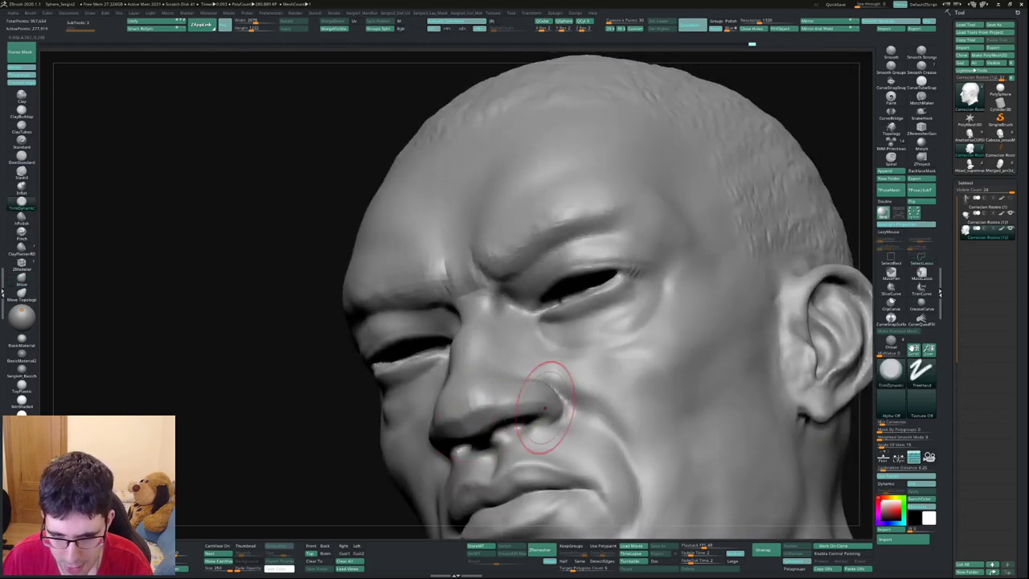
pyautogui.moveTo(551, 367); pyautogui.dragTo(485, 419, button='right')
pyautogui.moveTo(465, 424)
pyautogui.mouseDown()
pyautogui.moveTo(474, 434)
pyautogui.moveTo(434, 457)
pyautogui.mouseUp()
pyautogui.moveTo(500, 440)
pyautogui.mouseDown(button='right')
pyautogui.moveTo(466, 418)
pyautogui.moveTo(514, 424)
pyautogui.mouseUp(button='right')
pyautogui.press('b')
pyautogui.press('c')
pyautogui.press('l')
pyautogui.press('b')
pyautogui.press('d')
pyautogui.press('s')
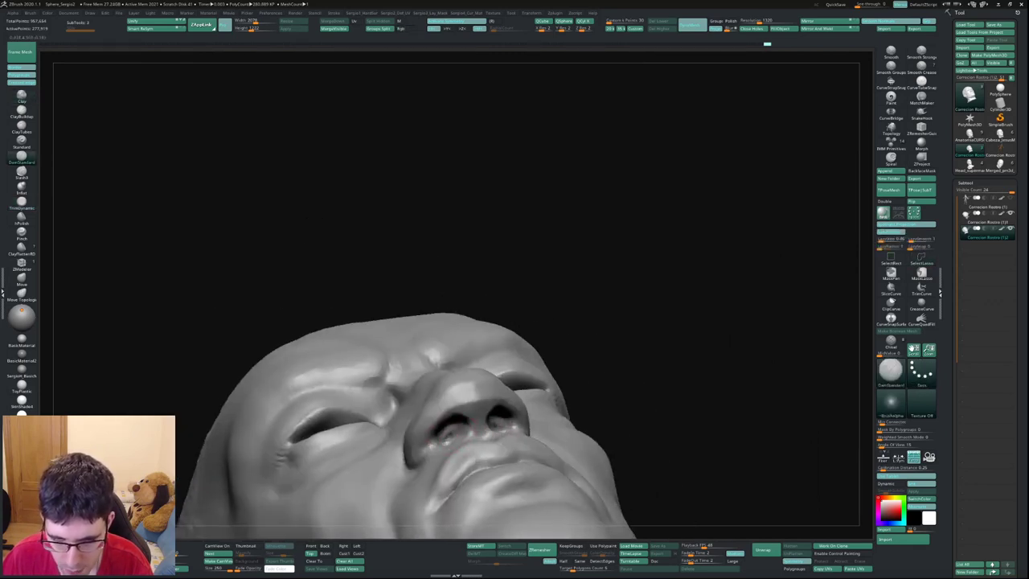
pyautogui.moveTo(458, 417); pyautogui.dragTo(462, 419)
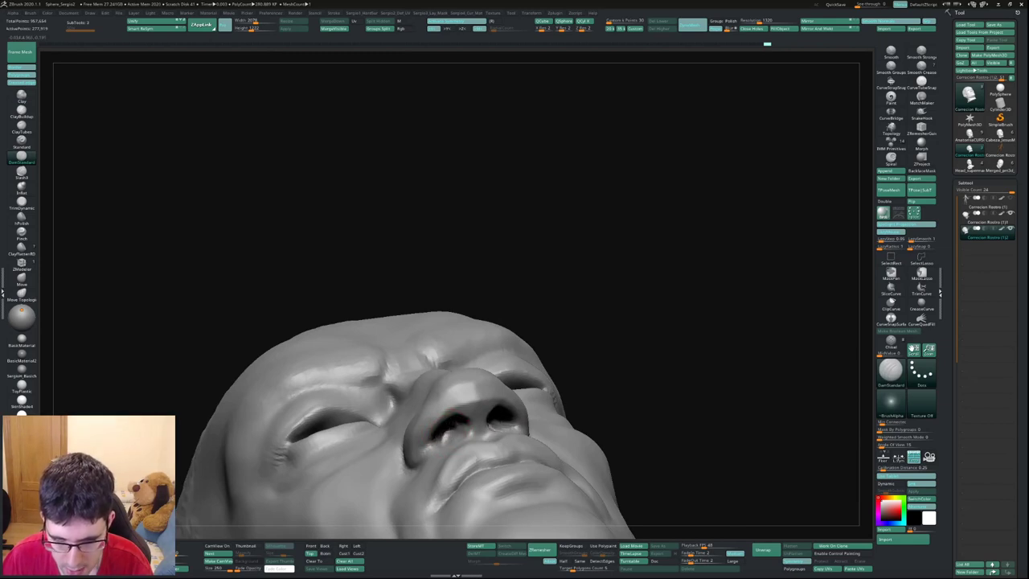
# Smooth the nostrils and refine them further with the Standard and DamStandard brushes.
pyautogui.press('shift')
pyautogui.moveTo(498, 446)
pyautogui.mouseDown(button='right')
pyautogui.moveTo(443, 463)
pyautogui.moveTo(545, 422)
pyautogui.moveTo(540, 414)
pyautogui.mouseUp(button='right')
pyautogui.press('b')
pyautogui.press('s')
pyautogui.press('t')
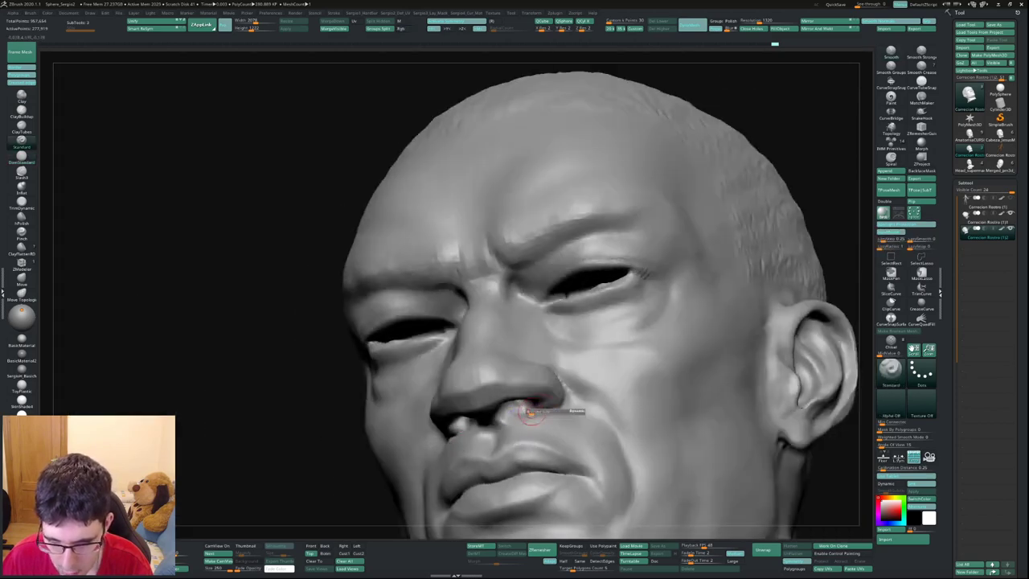
pyautogui.press('shift')
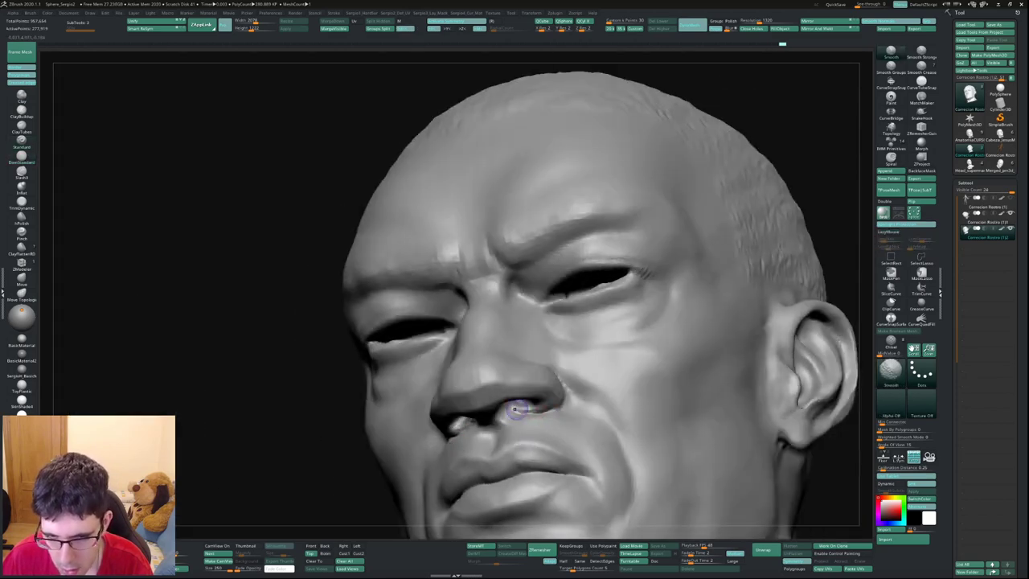
pyautogui.moveTo(552, 427)
pyautogui.mouseDown(button='right')
pyautogui.moveTo(555, 418)
pyautogui.moveTo(533, 427)
pyautogui.mouseUp(button='right')
pyautogui.press('b')
pyautogui.press('d')
pyautogui.press('s')
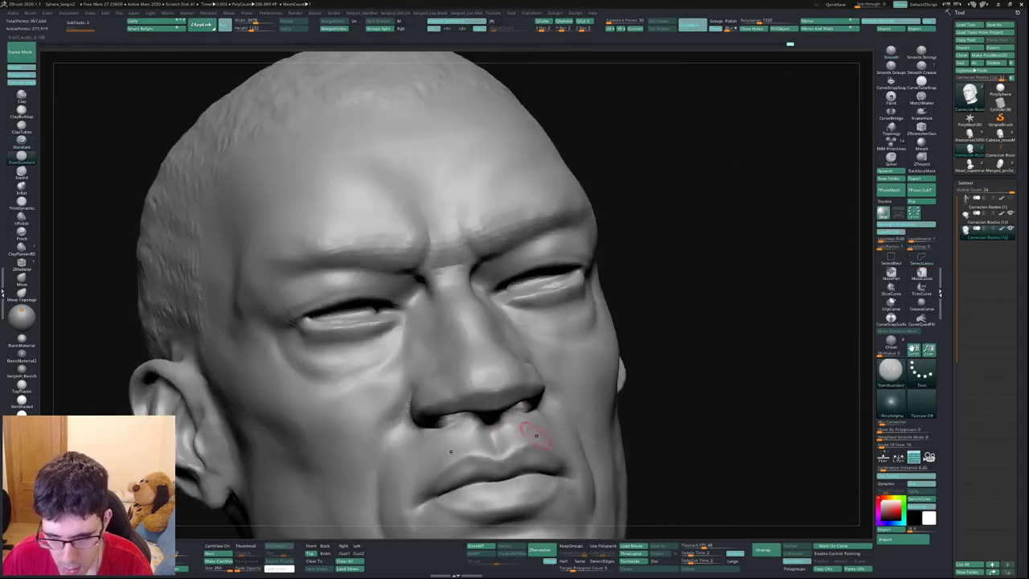
pyautogui.moveTo(471, 425); pyautogui.dragTo(450, 443, button='right')
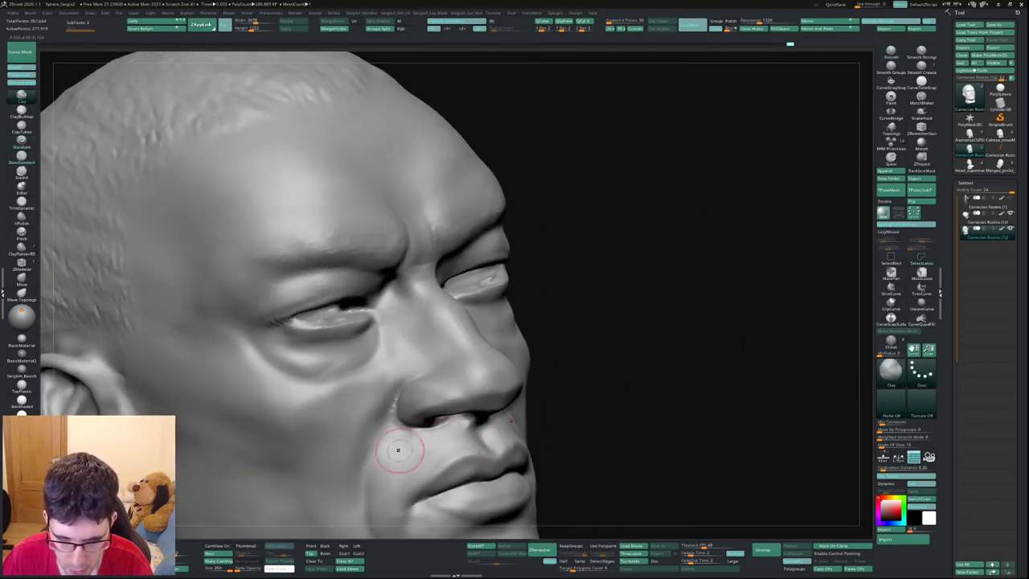
pyautogui.moveTo(462, 468)
pyautogui.mouseDown(button='right')
pyautogui.moveTo(552, 420)
pyautogui.moveTo(483, 379)
pyautogui.mouseUp(button='right')
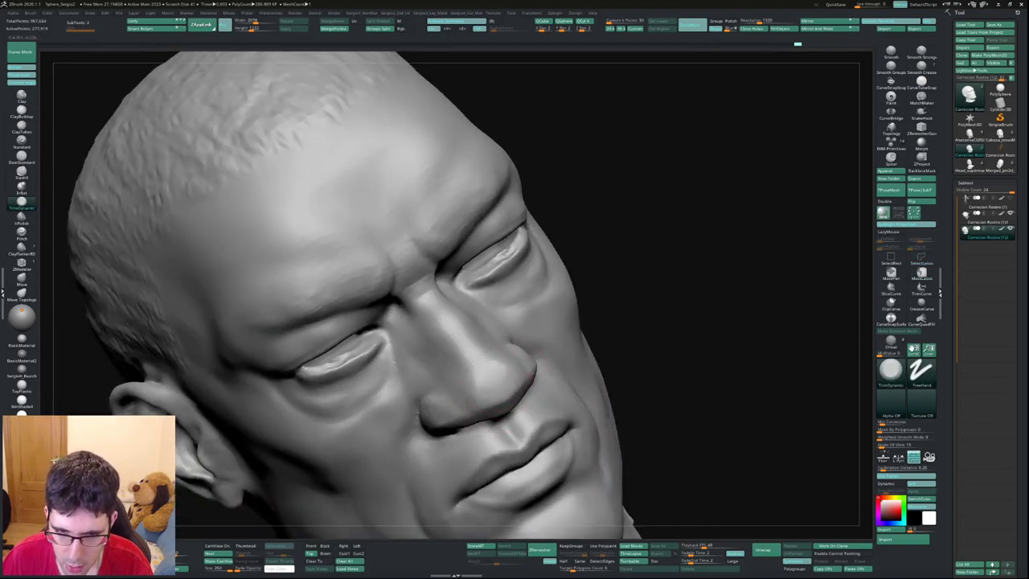
# Flatten the nose area with TrimDynamic, viewing it from the right side and front.
pyautogui.moveTo(419, 287)
pyautogui.mouseDown(button='right')
pyautogui.moveTo(462, 287)
pyautogui.moveTo(388, 283)
pyautogui.mouseUp(button='right')
pyautogui.press('b')
pyautogui.press('m')
pyautogui.press('v')
pyautogui.press('b')
pyautogui.press('t')
pyautogui.press('d')
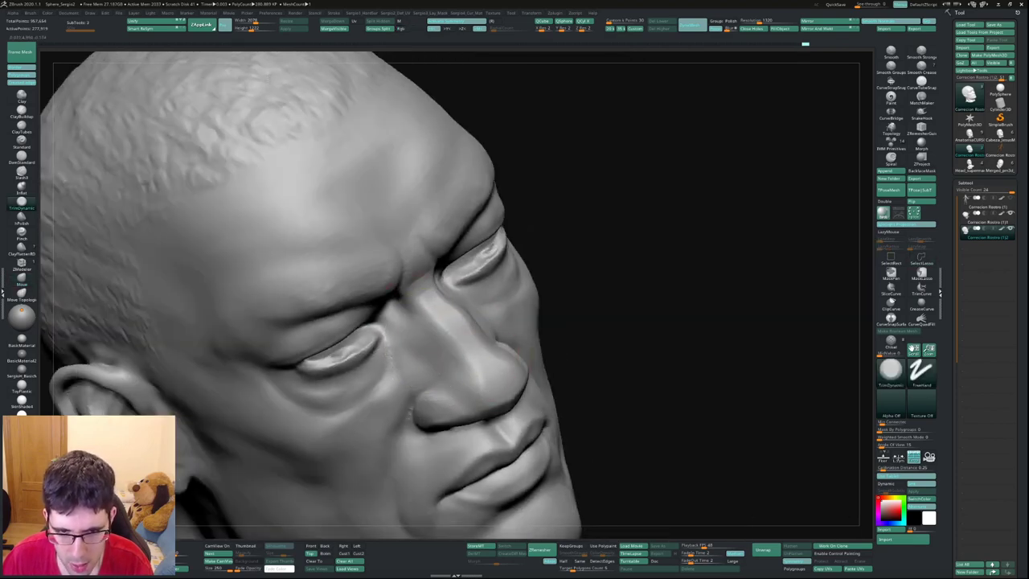
pyautogui.moveTo(414, 324)
pyautogui.mouseDown(button='right')
pyautogui.moveTo(514, 321)
pyautogui.moveTo(529, 359)
pyautogui.mouseUp(button='right')
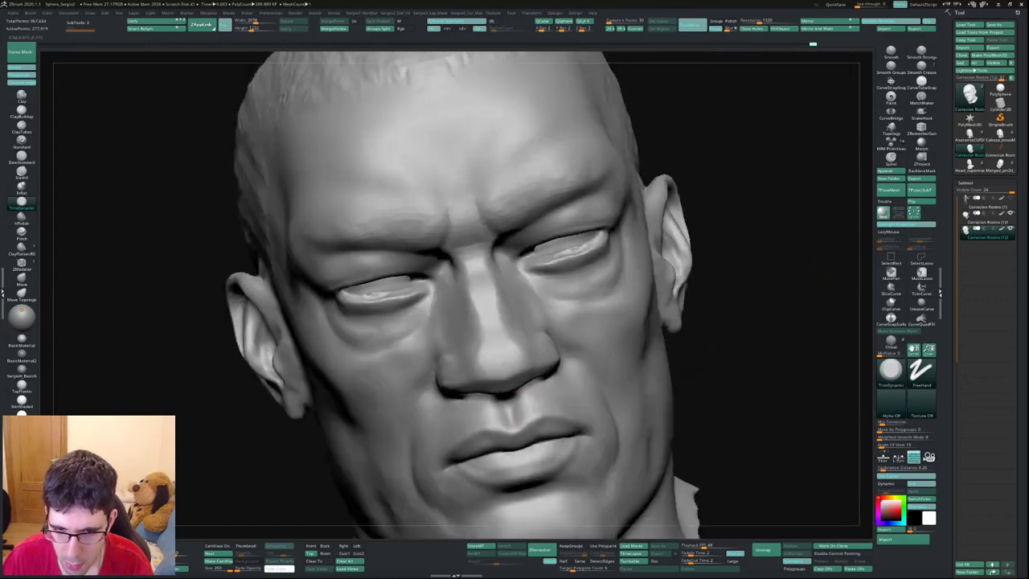
pyautogui.moveTo(573, 357); pyautogui.dragTo(568, 340, button='right')
pyautogui.moveTo(593, 375)
pyautogui.mouseDown(button='right')
pyautogui.moveTo(490, 338)
pyautogui.moveTo(531, 362)
pyautogui.moveTo(514, 385)
pyautogui.moveTo(505, 356)
pyautogui.moveTo(517, 381)
pyautogui.mouseUp(button='right')
# Nudge the upper lip and reshape the nostril with the Move brush, adjusting Draw Size.
pyautogui.press('b')
pyautogui.press('m')
pyautogui.press('v')
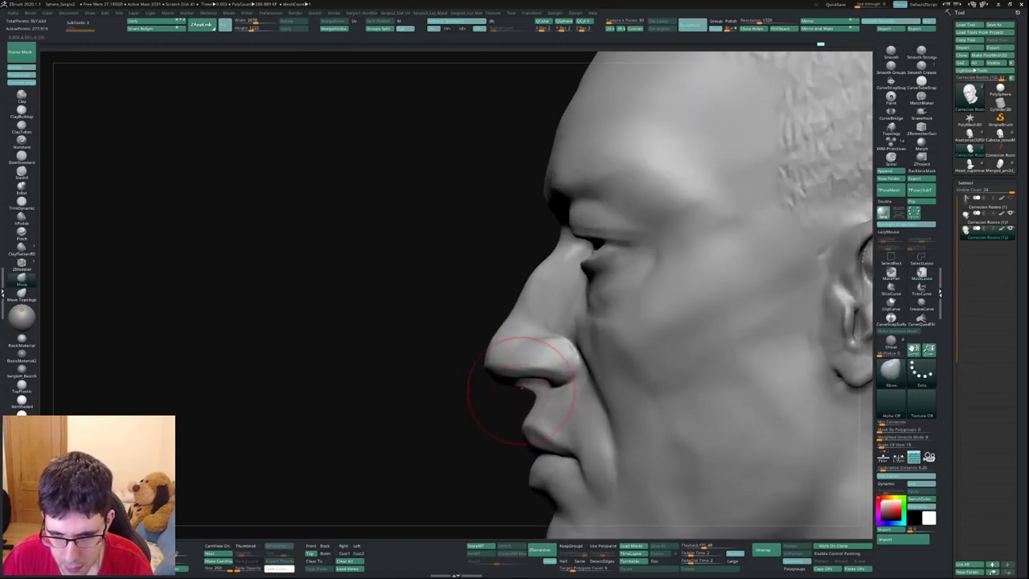
pyautogui.moveTo(530, 392); pyautogui.dragTo(522, 388)
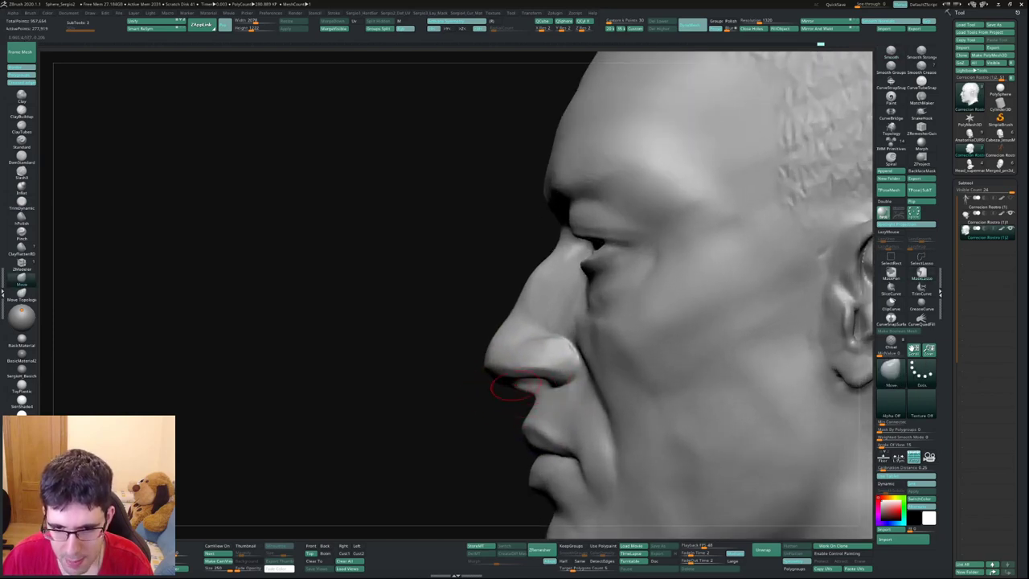
pyautogui.moveTo(529, 394)
pyautogui.mouseDown(button='right')
pyautogui.moveTo(547, 375)
pyautogui.moveTo(534, 369)
pyautogui.moveTo(543, 358)
pyautogui.mouseUp(button='right')
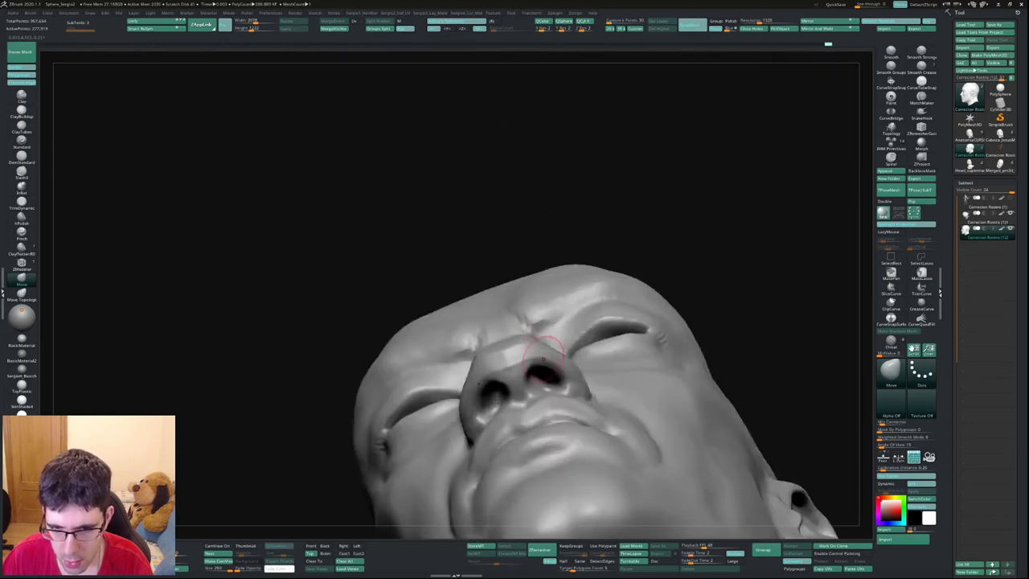
pyautogui.moveTo(544, 362); pyautogui.dragTo(521, 347)
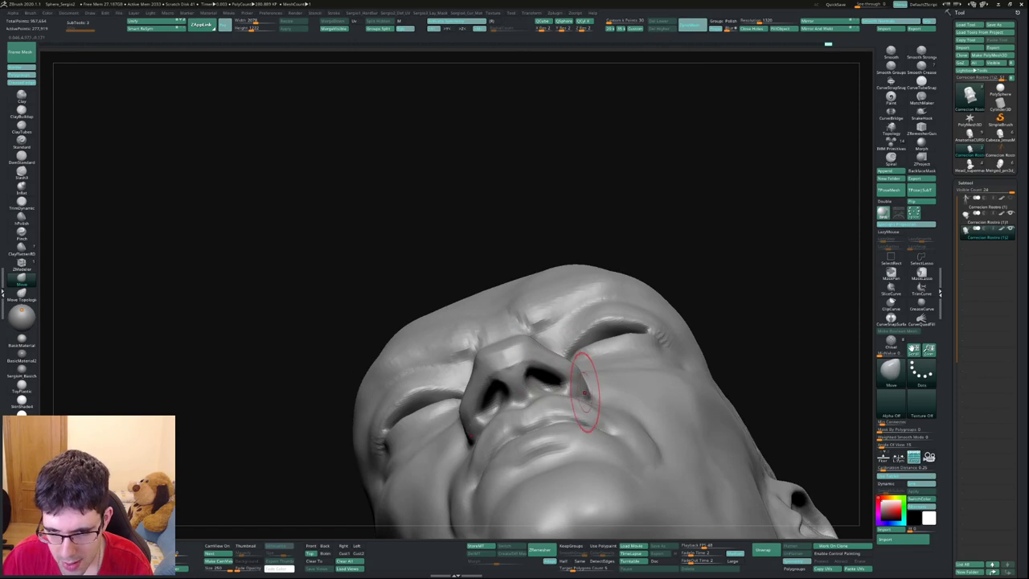
pyautogui.press('s')
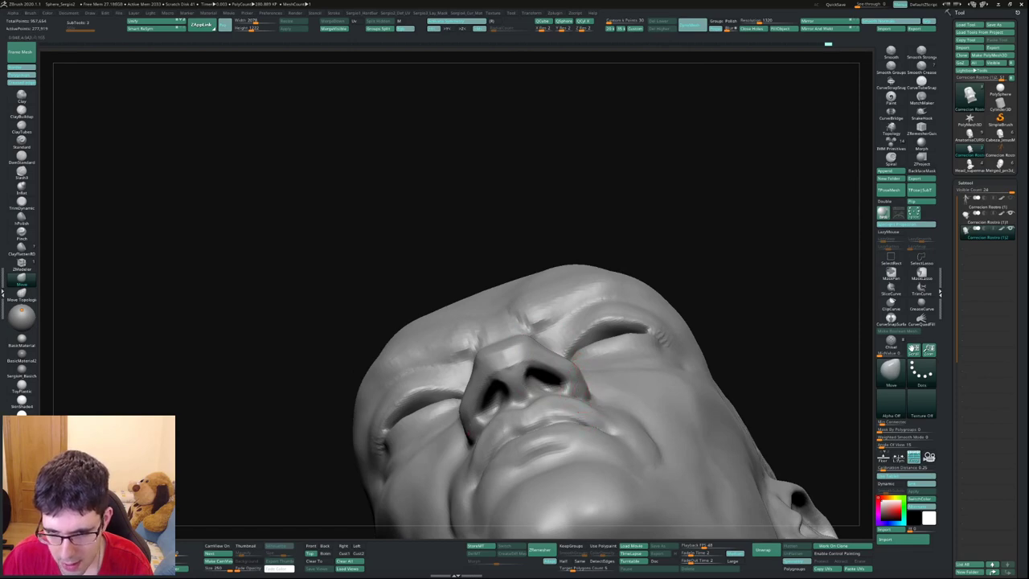
pyautogui.moveTo(586, 388)
pyautogui.mouseDown(button='right')
pyautogui.moveTo(589, 379)
pyautogui.moveTo(587, 393)
pyautogui.mouseUp(button='right')
# Deepen the crease where the nostril wing meets the cheek with DamStandard.
pyautogui.press('b')
pyautogui.press('d')
pyautogui.press('s')
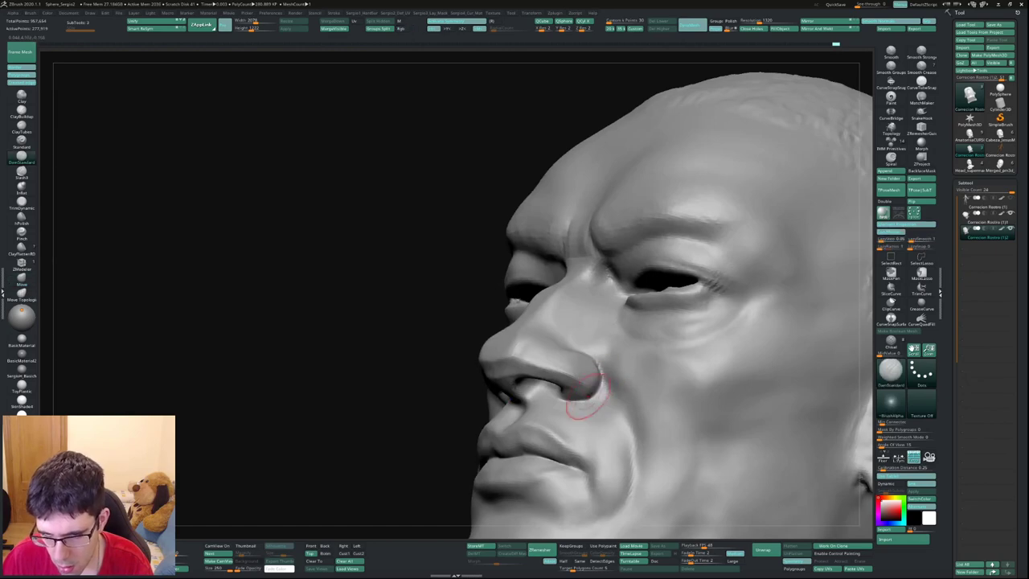
pyautogui.moveTo(552, 413)
pyautogui.mouseDown(button='right')
pyautogui.moveTo(595, 410)
pyautogui.moveTo(562, 379)
pyautogui.moveTo(595, 369)
pyautogui.mouseUp(button='right')
pyautogui.press('b')
pyautogui.press('m')
pyautogui.press('v')
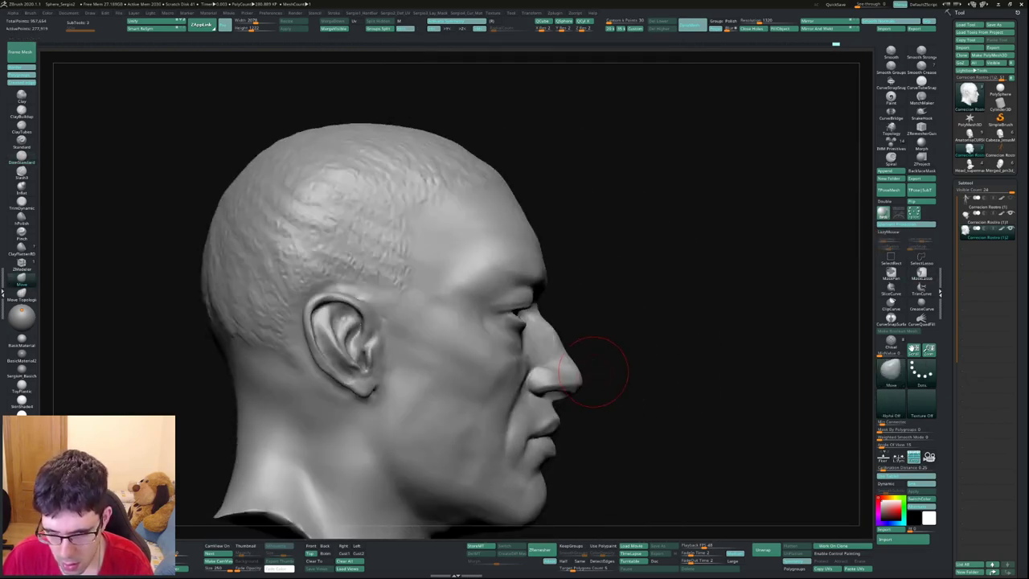
pyautogui.moveTo(578, 303)
pyautogui.mouseDown(button='right')
pyautogui.moveTo(551, 230)
pyautogui.moveTo(515, 233)
pyautogui.moveTo(595, 241)
pyautogui.moveTo(551, 321)
pyautogui.moveTo(528, 230)
pyautogui.mouseUp(button='right')
pyautogui.moveTo(572, 316); pyautogui.dragTo(543, 314, button='right')
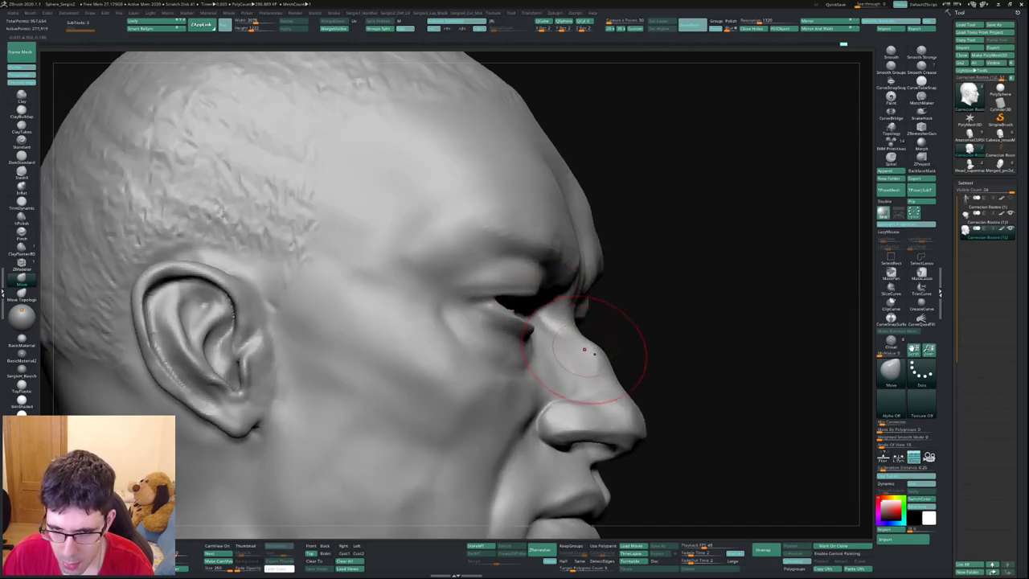
pyautogui.press('s')
pyautogui.moveTo(584, 351); pyautogui.dragTo(591, 353)
pyautogui.moveTo(607, 344); pyautogui.dragTo(593, 317, button='right')
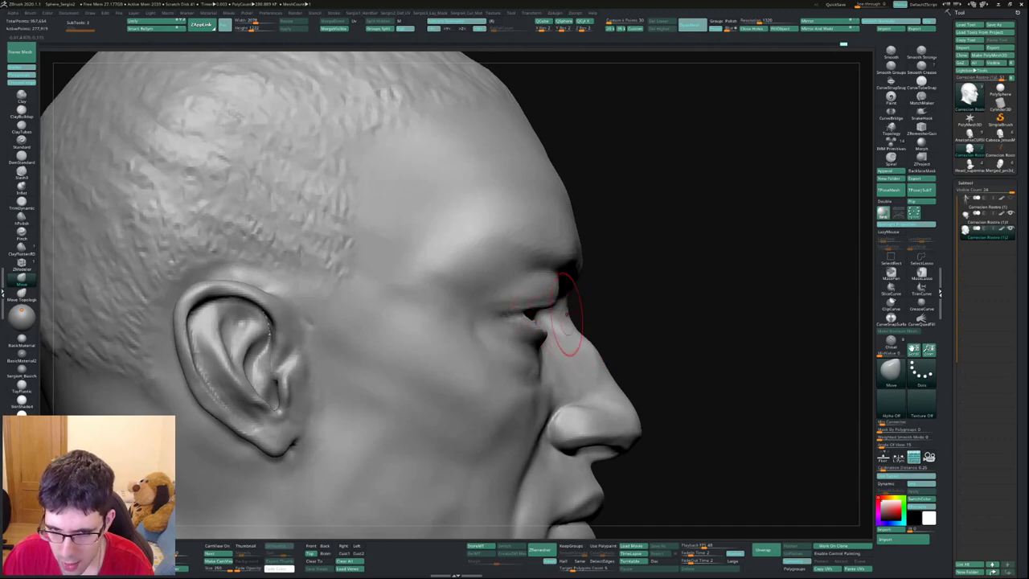
pyautogui.moveTo(608, 289); pyautogui.dragTo(582, 285, button='right')
pyautogui.press('b')
pyautogui.press('c')
pyautogui.press('l')
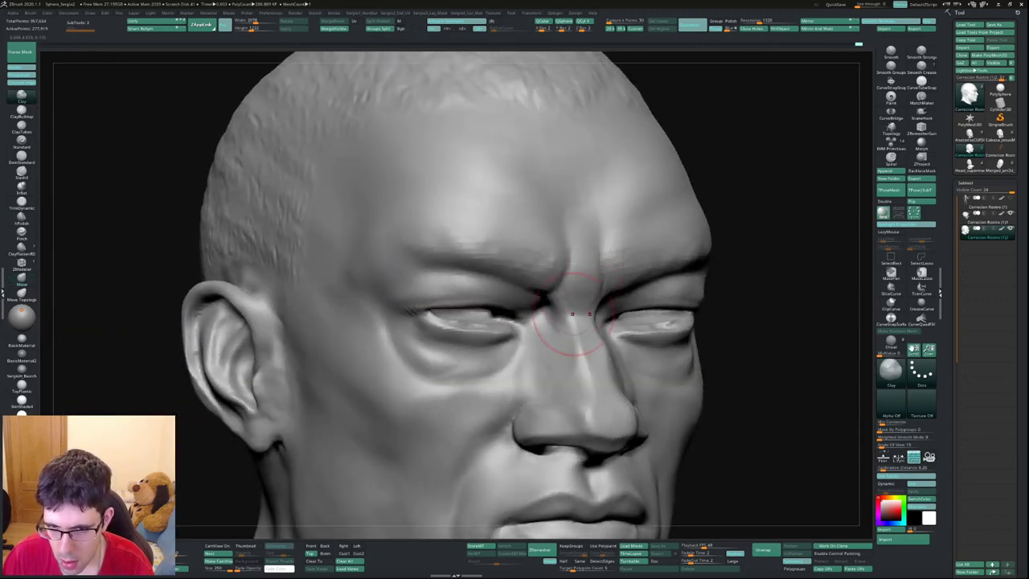
pyautogui.moveTo(604, 349)
pyautogui.mouseDown(button='right')
pyautogui.moveTo(581, 307)
pyautogui.moveTo(592, 229)
pyautogui.moveTo(601, 261)
pyautogui.moveTo(615, 241)
pyautogui.moveTo(595, 265)
pyautogui.moveTo(623, 286)
pyautogui.moveTo(595, 313)
pyautogui.moveTo(573, 371)
pyautogui.mouseUp(button='right')
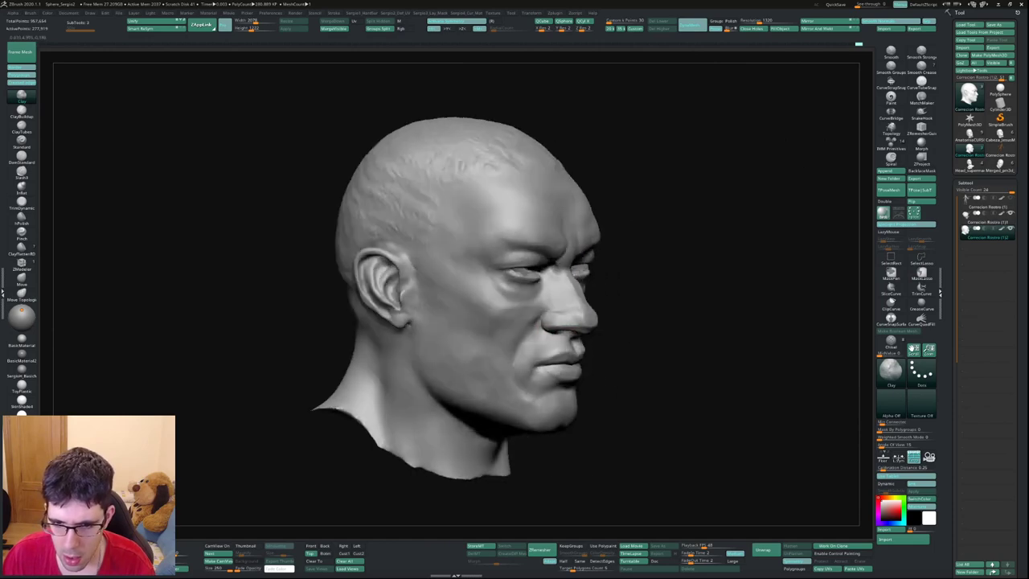
pyautogui.press('b')
pyautogui.press('m')
pyautogui.press('v')
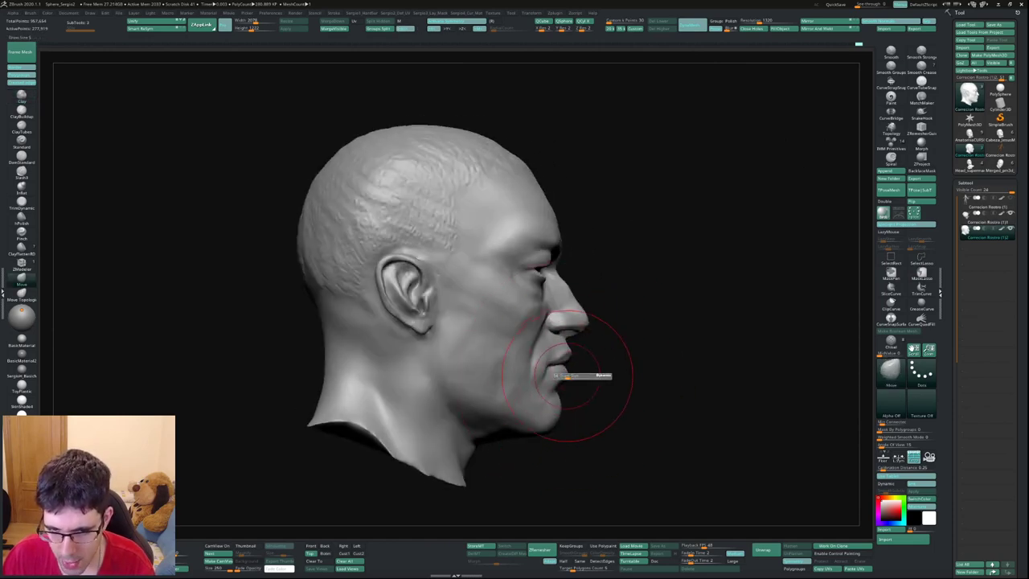
pyautogui.moveTo(559, 381); pyautogui.dragTo(611, 361, button='right')
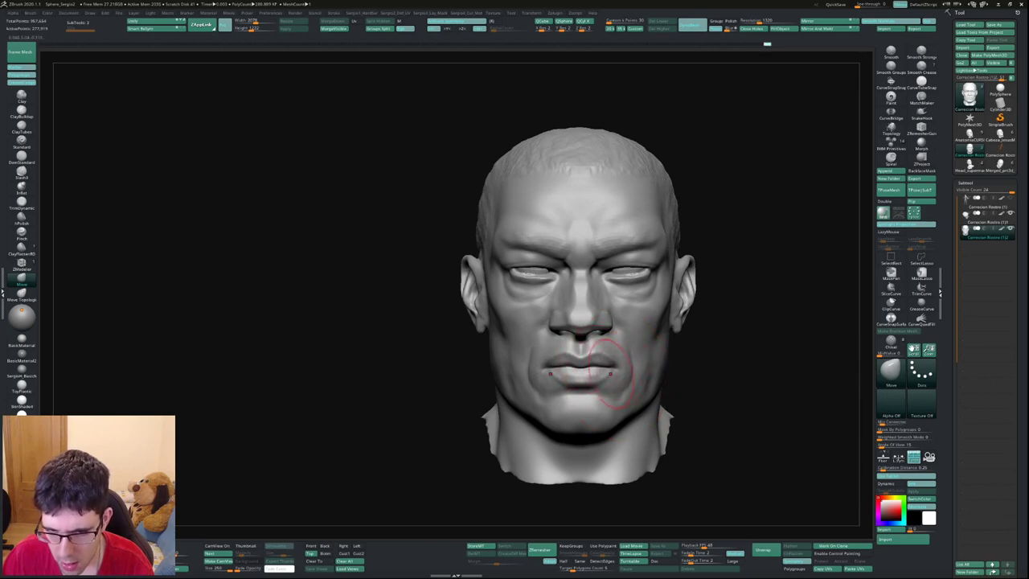
pyautogui.moveTo(611, 373)
pyautogui.mouseDown(button='right')
pyautogui.moveTo(592, 356)
pyautogui.moveTo(642, 353)
pyautogui.moveTo(595, 378)
pyautogui.moveTo(610, 378)
pyautogui.moveTo(591, 398)
pyautogui.mouseUp(button='right')
pyautogui.press('b')
pyautogui.press('c')
pyautogui.press('l')
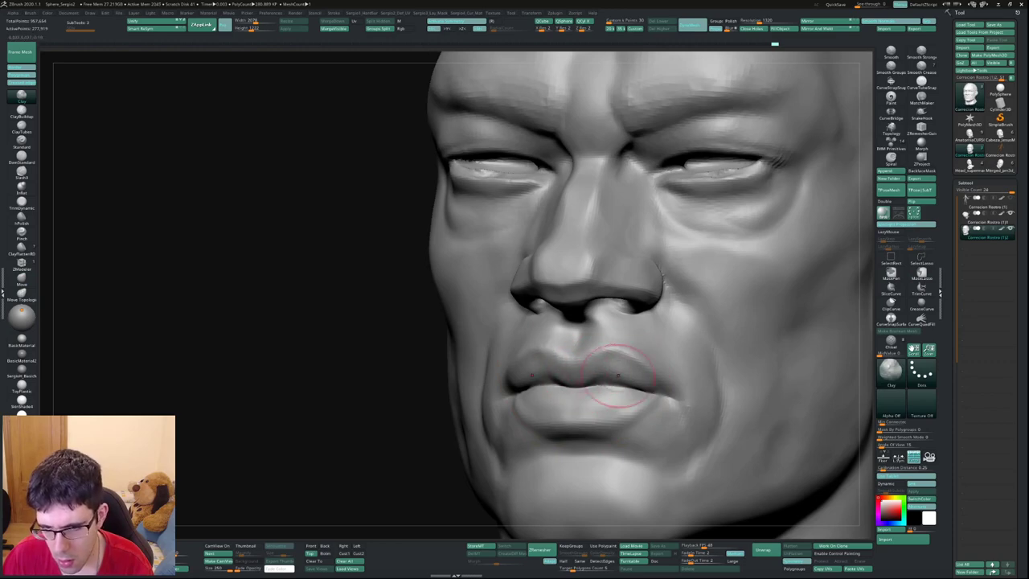
pyautogui.moveTo(611, 386); pyautogui.dragTo(550, 376, button='right')
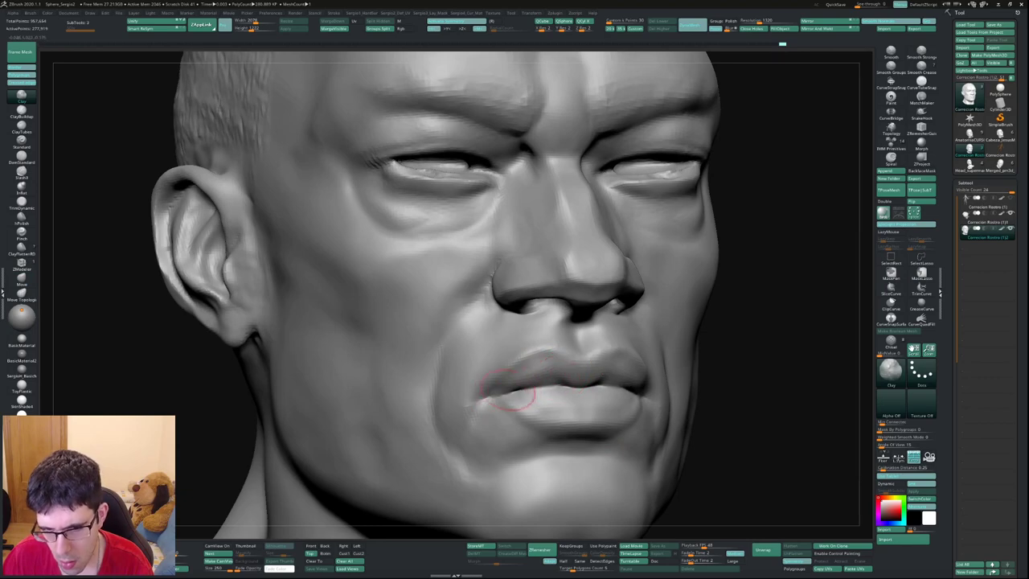
pyautogui.moveTo(508, 392); pyautogui.dragTo(573, 387, button='right')
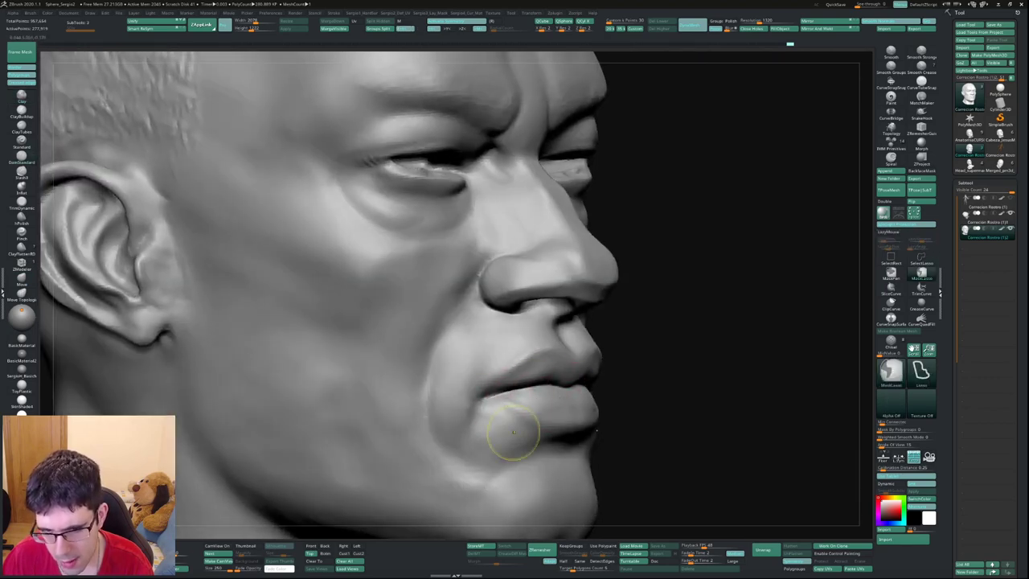
pyautogui.moveTo(510, 432); pyautogui.dragTo(377, 426, button='right')
pyautogui.moveTo(594, 409); pyautogui.dragTo(555, 430, button='right')
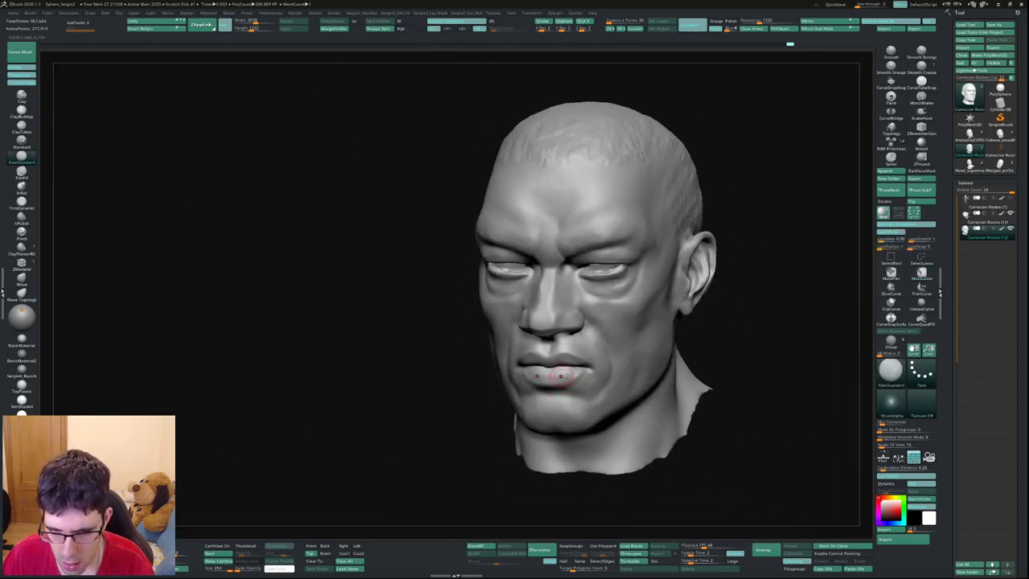
# Deepen the mirrored eyelid and brow creases on both eyes, then smooth around them.
pyautogui.moveTo(643, 329); pyautogui.dragTo(516, 325, button='right')
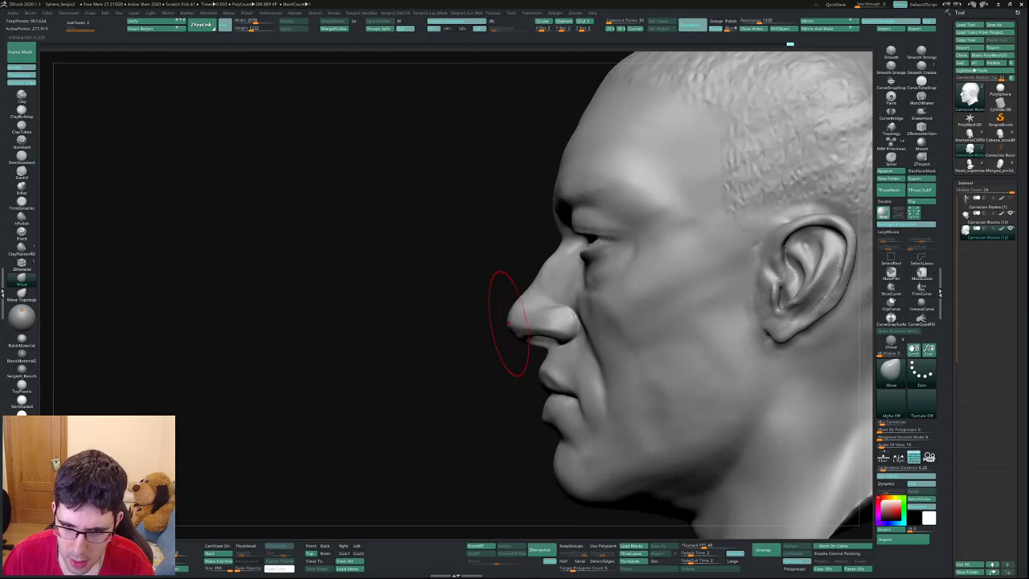
pyautogui.moveTo(520, 326)
pyautogui.mouseDown(button='right')
pyautogui.moveTo(611, 329)
pyautogui.moveTo(584, 310)
pyautogui.mouseUp(button='right')
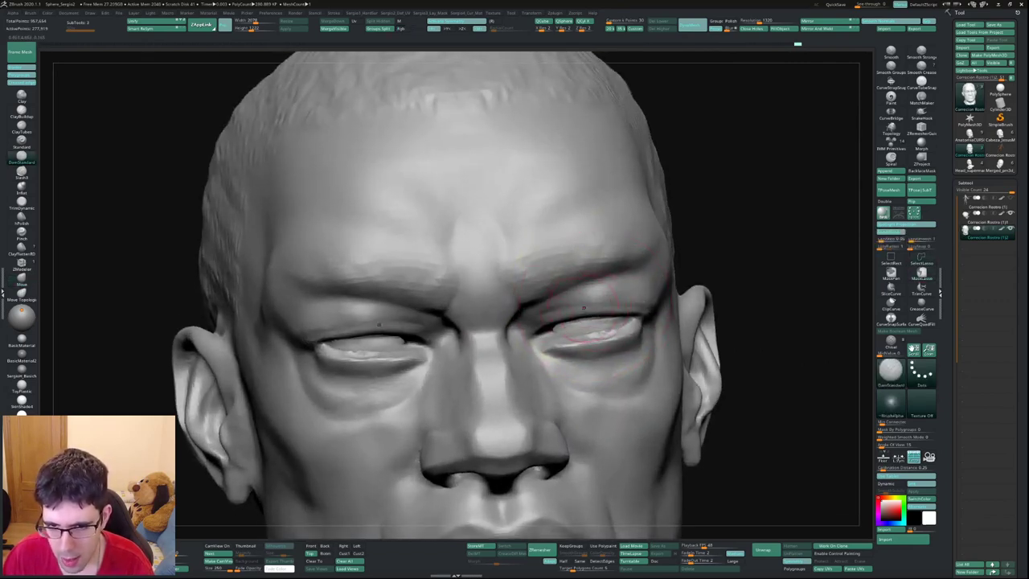
pyautogui.moveTo(563, 306)
pyautogui.mouseDown()
pyautogui.moveTo(627, 312)
pyautogui.moveTo(531, 322)
pyautogui.moveTo(608, 315)
pyautogui.mouseUp()
pyautogui.moveTo(609, 315); pyautogui.dragTo(635, 308, button='right')
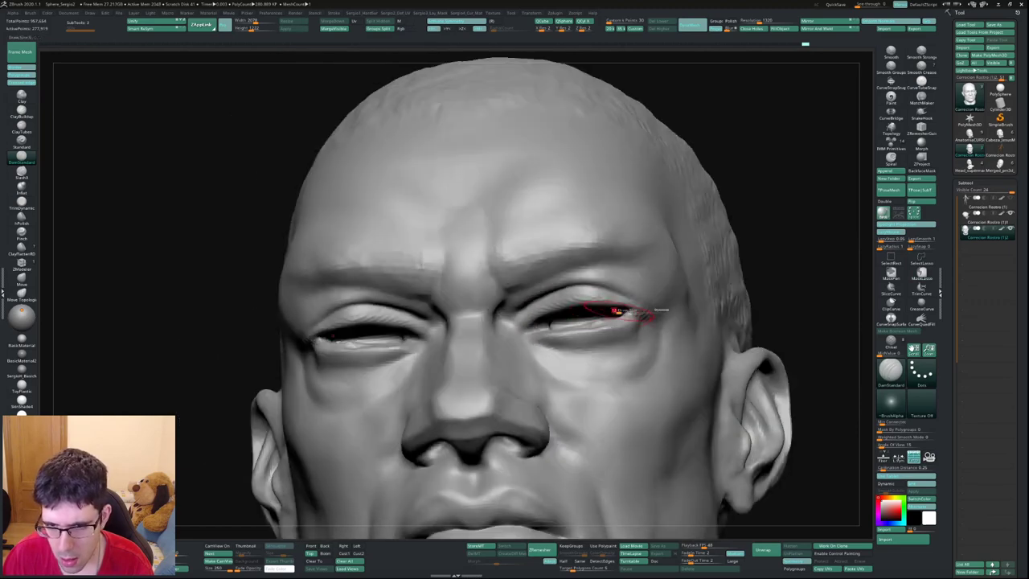
pyautogui.moveTo(635, 308)
pyautogui.mouseDown()
pyautogui.moveTo(659, 304)
pyautogui.moveTo(562, 303)
pyautogui.mouseUp()
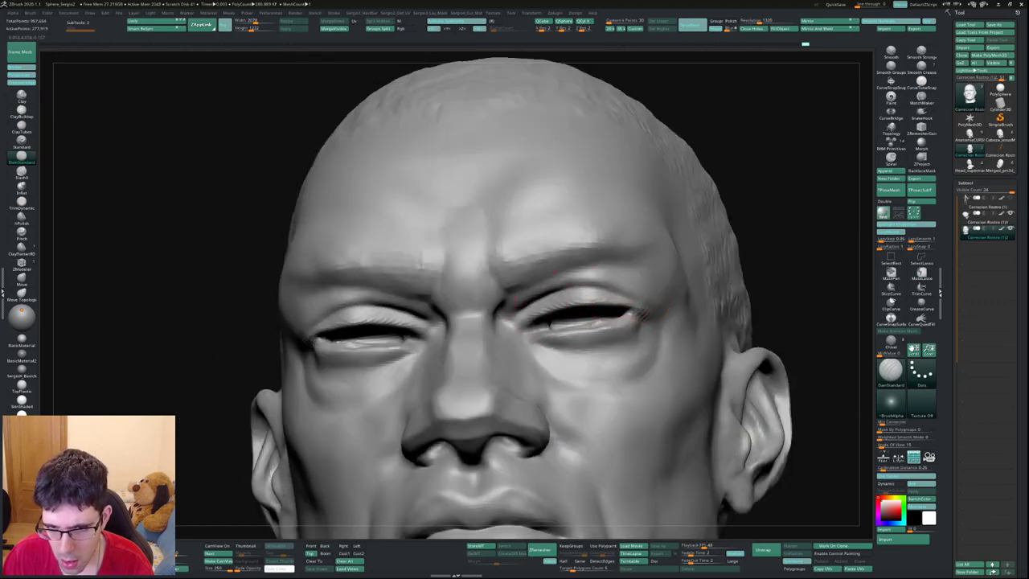
pyautogui.moveTo(563, 305); pyautogui.dragTo(623, 323, button='right')
# Push the upper eyelids with the Move brush so the eyes look more open.
pyautogui.press('b')
pyautogui.press('m')
pyautogui.press('v')
pyautogui.moveTo(623, 330)
pyautogui.mouseDown()
pyautogui.moveTo(609, 342)
pyautogui.moveTo(579, 310)
pyautogui.mouseUp()
pyautogui.moveTo(620, 321)
pyautogui.keyDown('alt'); pyautogui.mouseDown(button='right')
pyautogui.moveTo(561, 345)
pyautogui.moveTo(528, 343)
pyautogui.mouseUp(button='right'); pyautogui.keyUp('alt')
pyautogui.press('b')
pyautogui.press('d')
pyautogui.press('s')
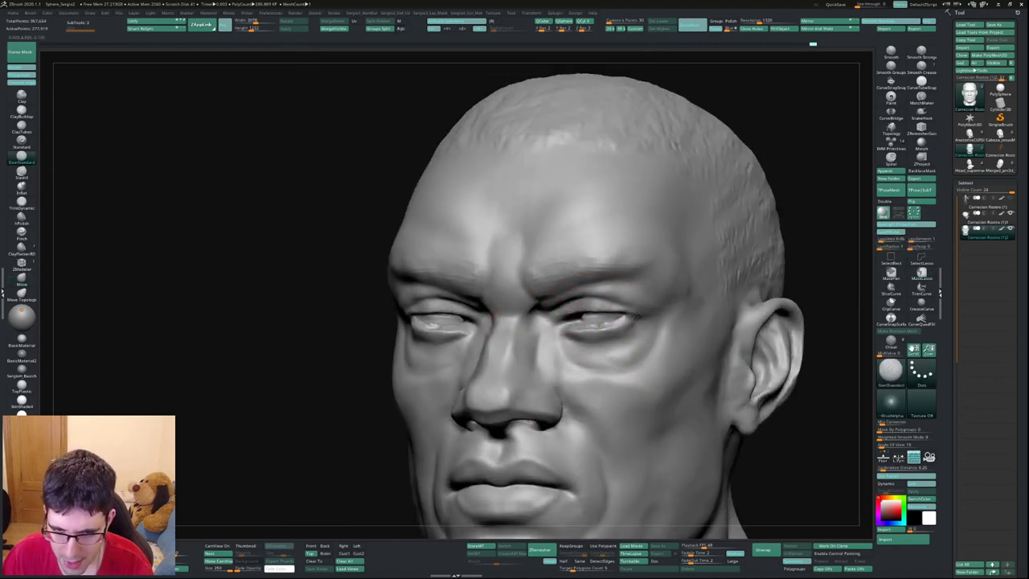
pyautogui.moveTo(544, 315); pyautogui.dragTo(537, 366, button='right')
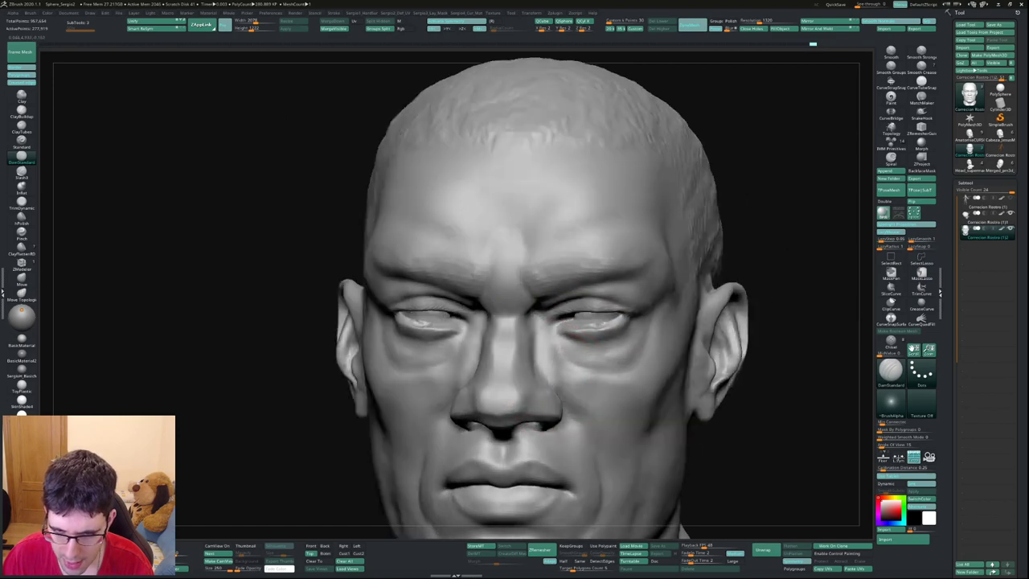
# Cycle between the Move and Clay brushes while turning the head through three-quarter and front views.
pyautogui.press('b')
pyautogui.press('m')
pyautogui.press('v')
pyautogui.press('b')
pyautogui.press('c')
pyautogui.press('l')
pyautogui.moveTo(476, 353); pyautogui.dragTo(473, 354, button='right')
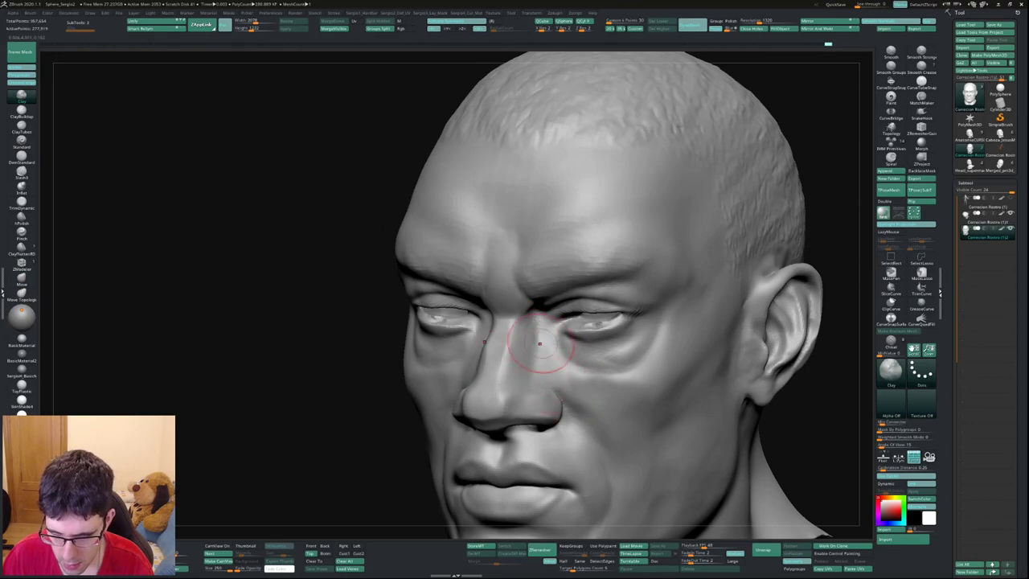
pyautogui.moveTo(538, 376); pyautogui.dragTo(580, 370, button='right')
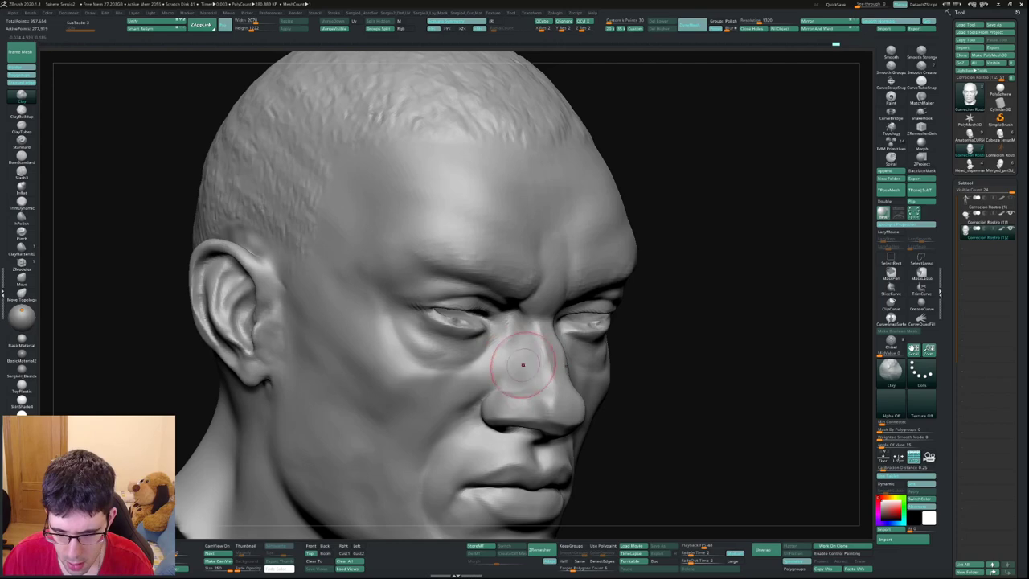
pyautogui.moveTo(498, 377); pyautogui.dragTo(529, 366, button='right')
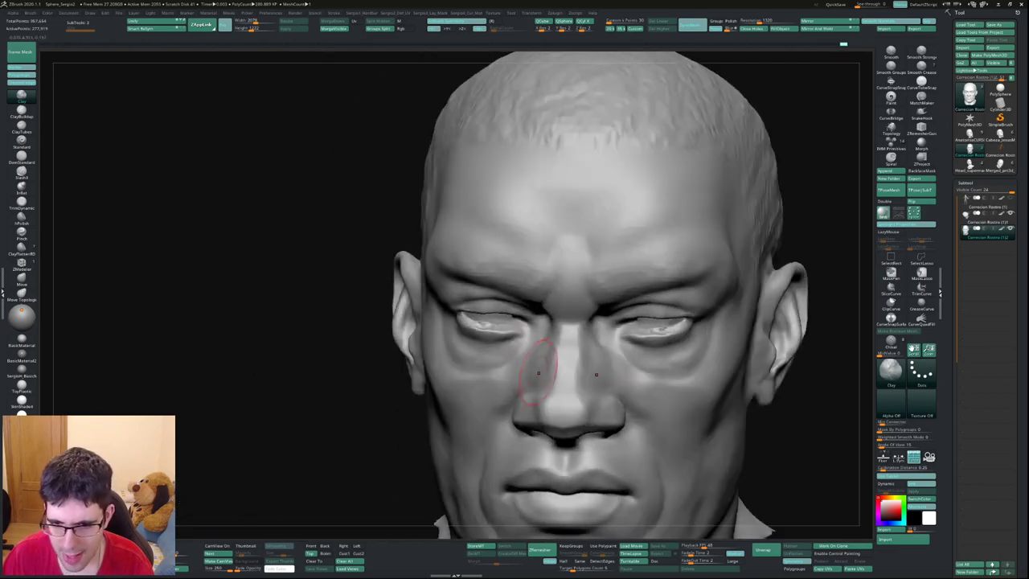
# Carve a diagonal crease across the cheek below the eye with DamStandard.
pyautogui.press('b')
pyautogui.press('m')
pyautogui.press('v')
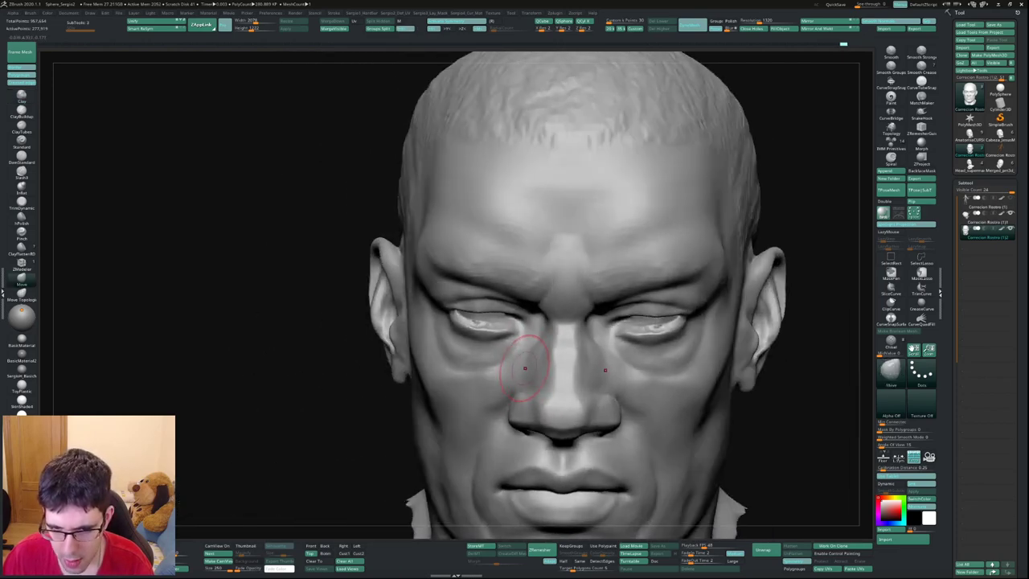
pyautogui.moveTo(524, 368); pyautogui.dragTo(533, 329, button='right')
pyautogui.press('b')
pyautogui.press('d')
pyautogui.press('s')
pyautogui.moveTo(526, 335); pyautogui.dragTo(462, 402)
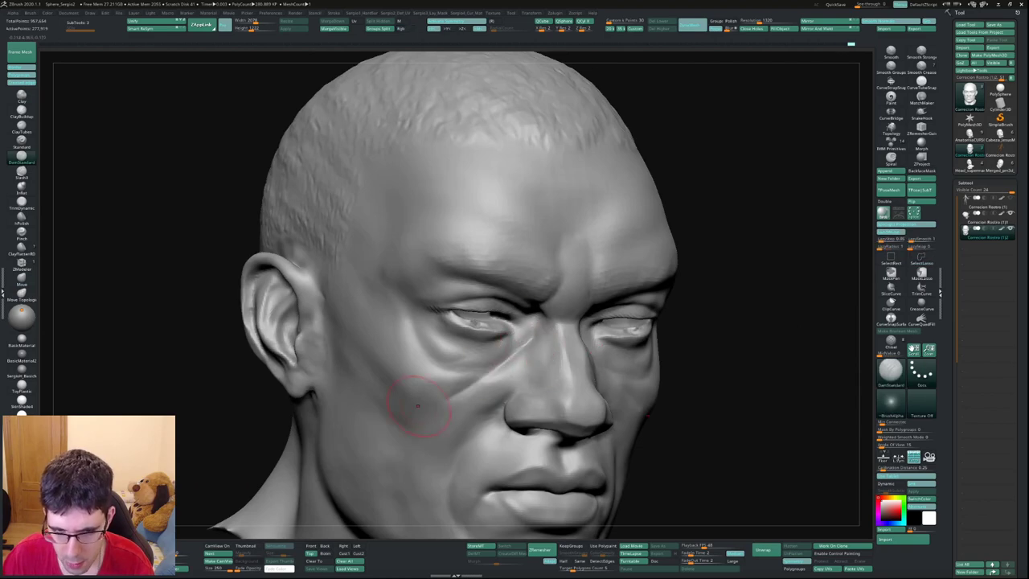
# With the Clay brush, smooth the skin around the eye and deepen both upper eyelids symmetrically.
pyautogui.moveTo(495, 368)
pyautogui.mouseDown(button='right')
pyautogui.moveTo(554, 322)
pyautogui.moveTo(534, 343)
pyautogui.mouseUp(button='right')
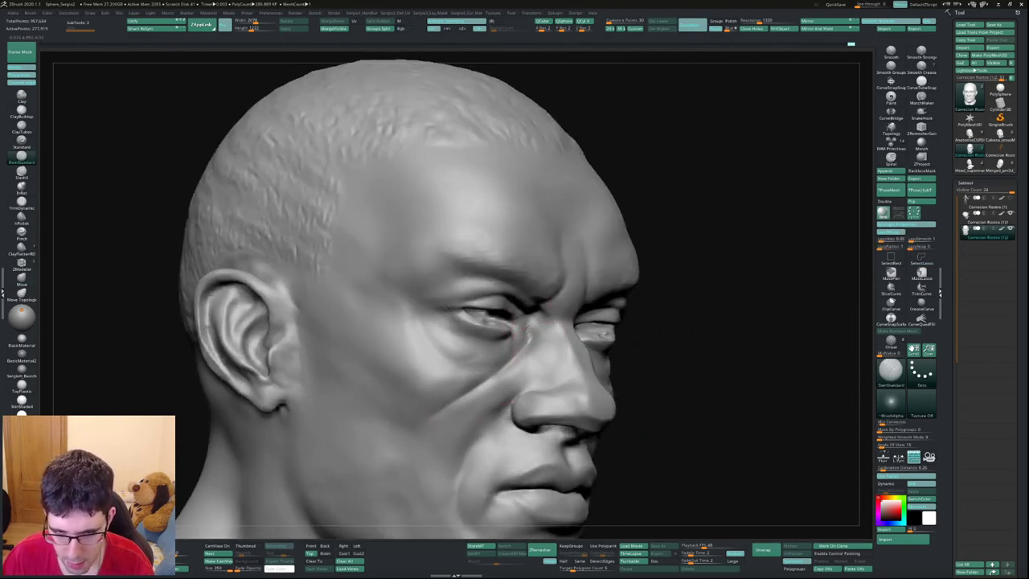
pyautogui.moveTo(462, 349); pyautogui.dragTo(526, 368, button='right')
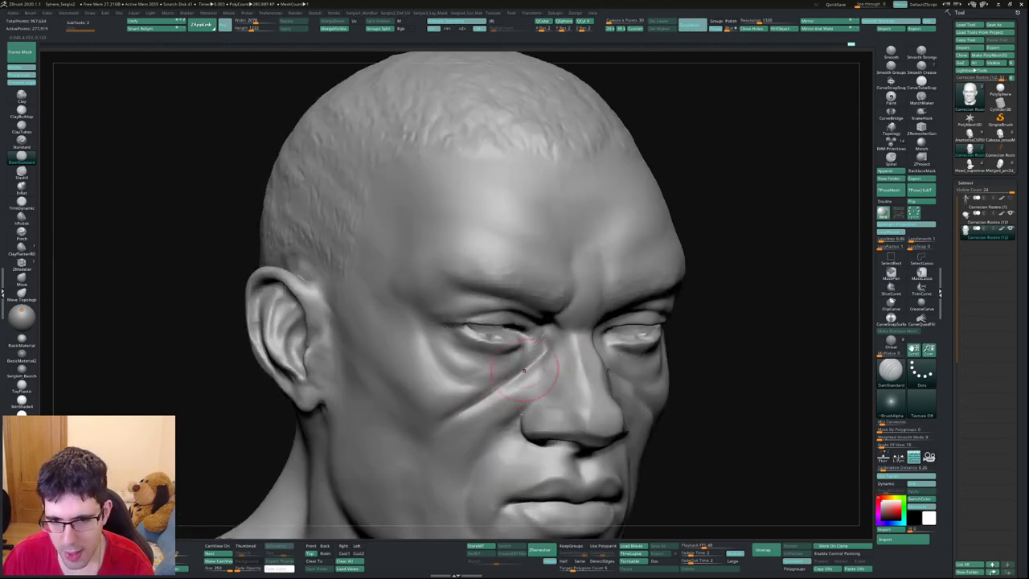
pyautogui.press('b')
pyautogui.press('c')
pyautogui.press('l')
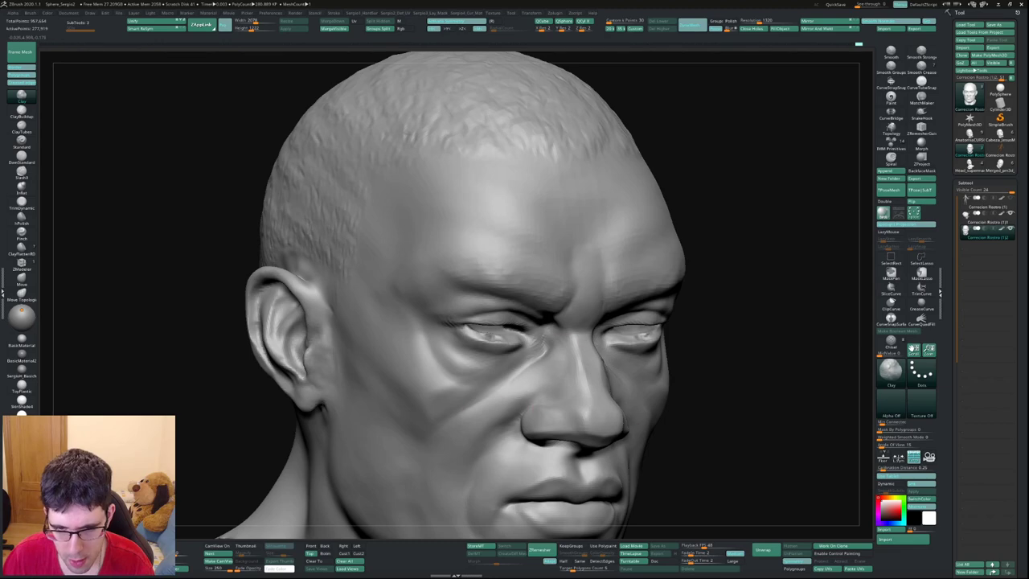
pyautogui.moveTo(452, 443); pyautogui.dragTo(474, 392, button='right')
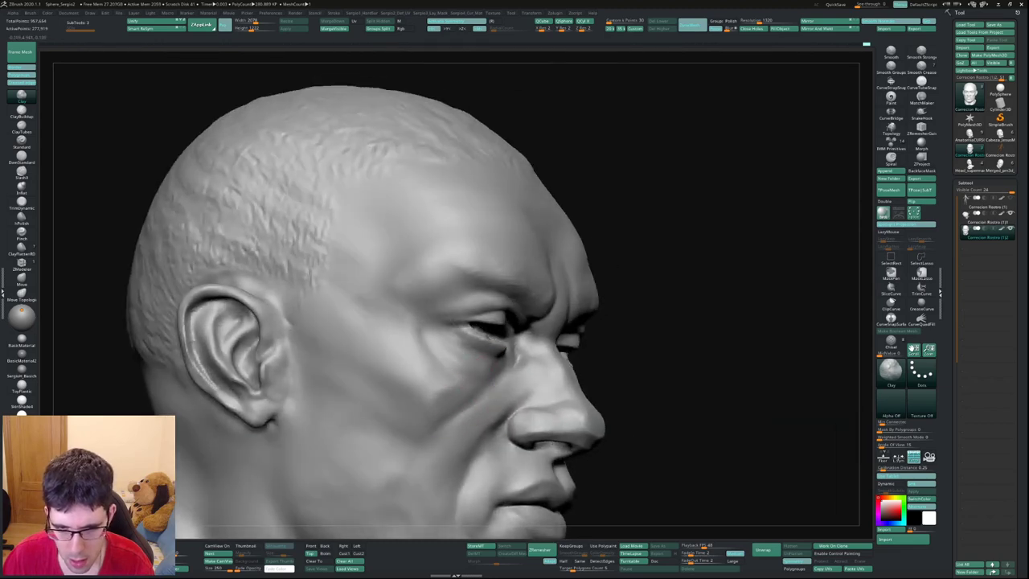
pyautogui.moveTo(446, 359); pyautogui.dragTo(471, 353, button='right')
pyautogui.moveTo(471, 354)
pyautogui.mouseDown()
pyautogui.moveTo(450, 378)
pyautogui.moveTo(522, 393)
pyautogui.mouseUp()
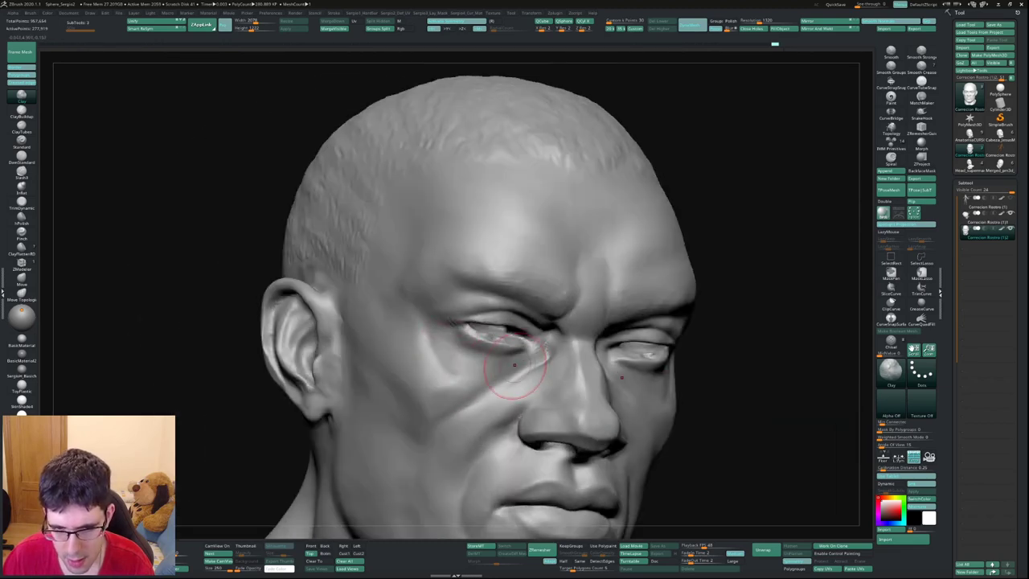
pyautogui.moveTo(522, 393)
pyautogui.mouseDown(button='right')
pyautogui.moveTo(539, 361)
pyautogui.moveTo(627, 357)
pyautogui.mouseUp(button='right')
pyautogui.moveTo(627, 353); pyautogui.dragTo(619, 347)
pyautogui.moveTo(618, 348); pyautogui.dragTo(635, 322, button='right')
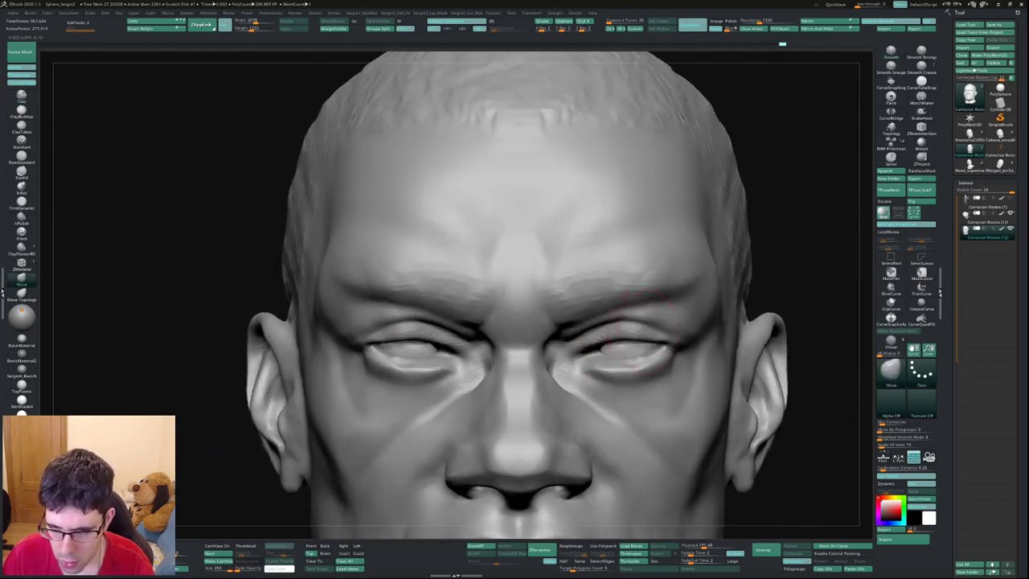
# Reshape the lower eyelids, then lasso-mask the eyes, invert the mask and sculpt into both eyes.
pyautogui.moveTo(595, 341)
pyautogui.mouseDown()
pyautogui.moveTo(583, 350)
pyautogui.moveTo(591, 354)
pyautogui.mouseUp()
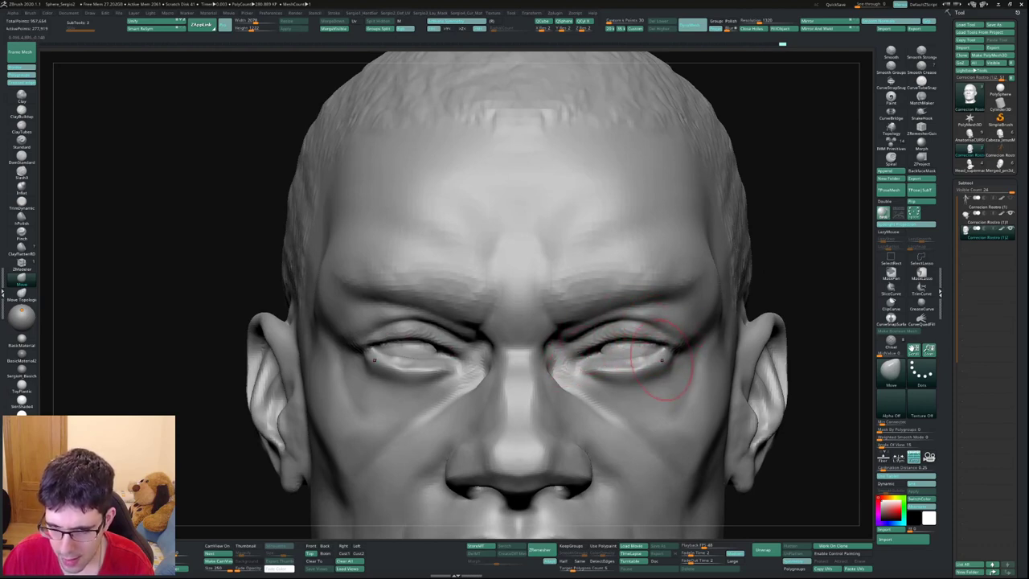
pyautogui.keyDown('ctrl'); pyautogui.moveTo(572, 366); pyautogui.dragTo(683, 369); pyautogui.keyUp('ctrl')
pyautogui.hotkey('ctrl', 'i')
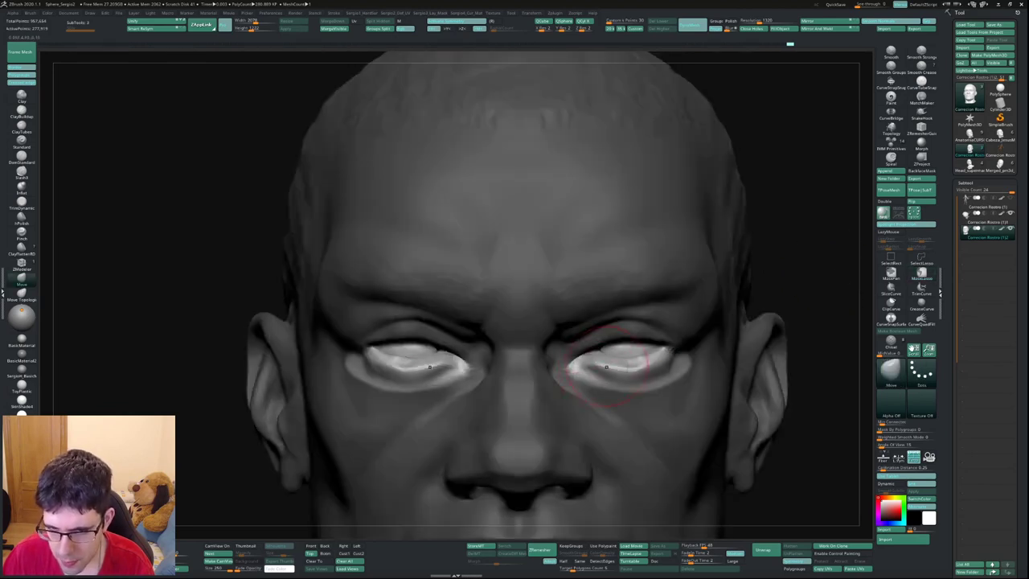
pyautogui.moveTo(627, 354)
pyautogui.mouseDown()
pyautogui.moveTo(642, 363)
pyautogui.moveTo(635, 369)
pyautogui.mouseUp()
# Reshape the eyelid crease and upper eyelid from angled views under the brow.
pyautogui.moveTo(630, 347)
pyautogui.mouseDown(button='right')
pyautogui.moveTo(675, 354)
pyautogui.moveTo(736, 302)
pyautogui.moveTo(611, 313)
pyautogui.moveTo(691, 322)
pyautogui.mouseUp(button='right')
pyautogui.moveTo(611, 361); pyautogui.dragTo(608, 279, button='right')
pyautogui.moveTo(637, 326); pyautogui.dragTo(639, 317)
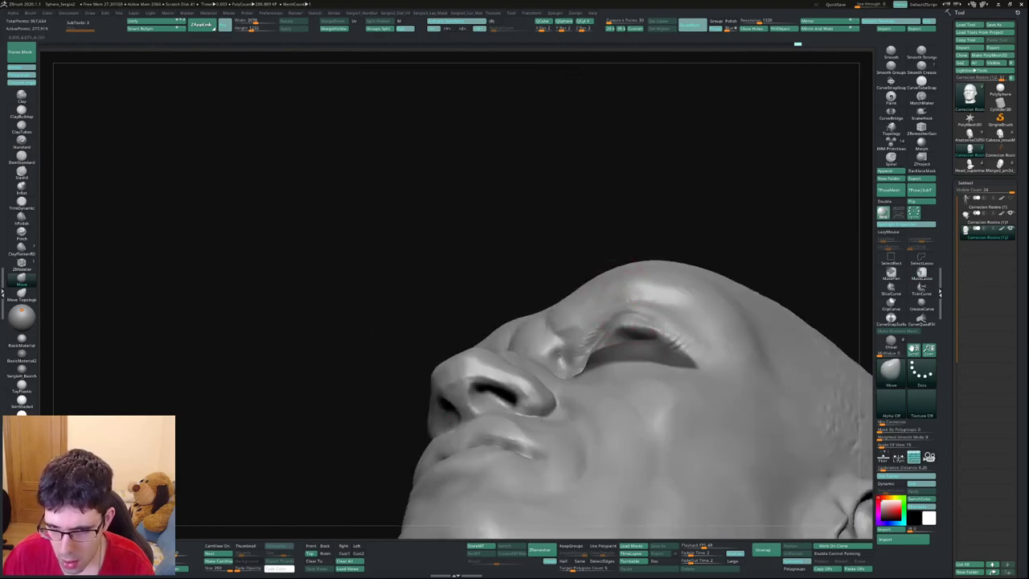
pyautogui.moveTo(643, 329)
pyautogui.mouseDown(button='right')
pyautogui.moveTo(666, 337)
pyautogui.moveTo(631, 322)
pyautogui.moveTo(631, 341)
pyautogui.mouseUp(button='right')
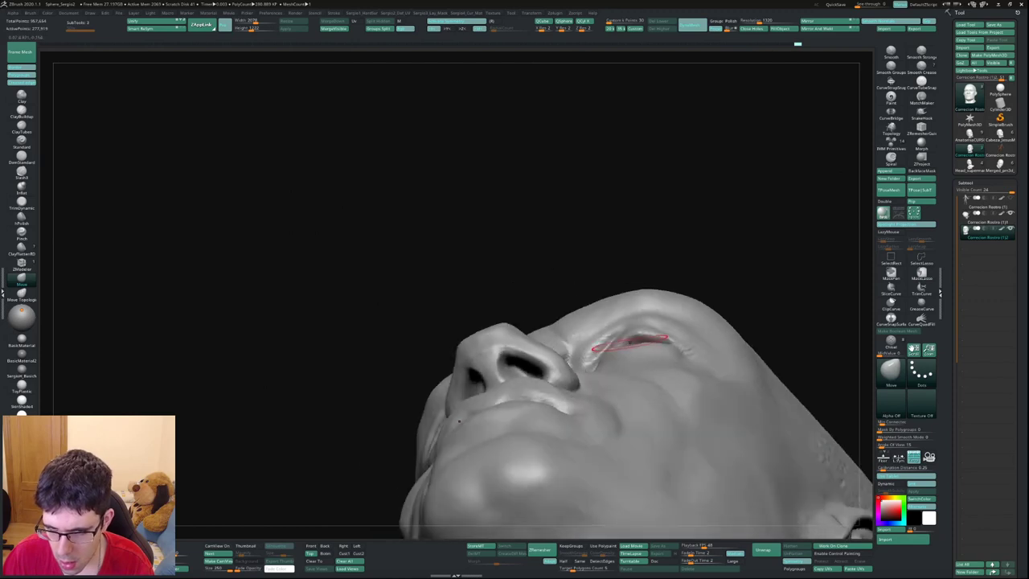
pyautogui.moveTo(630, 348); pyautogui.dragTo(631, 344)
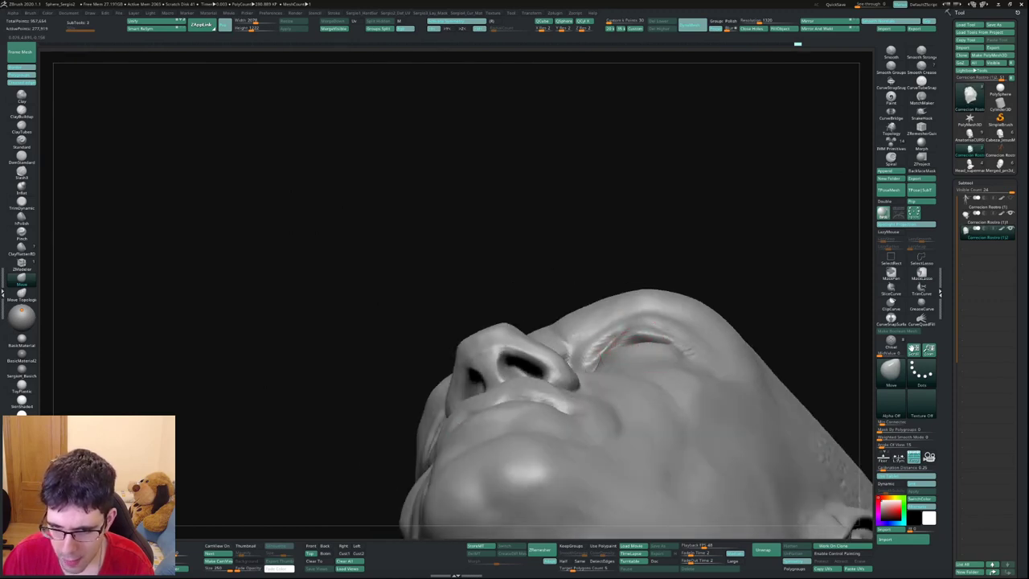
pyautogui.moveTo(631, 342)
pyautogui.mouseDown(button='right')
pyautogui.moveTo(641, 344)
pyautogui.moveTo(431, 372)
pyautogui.mouseUp(button='right')
# Cycle through DamStandard, TrimDynamic and Move brushes while turning the head back toward the front.
pyautogui.press('b')
pyautogui.press('d')
pyautogui.press('s')
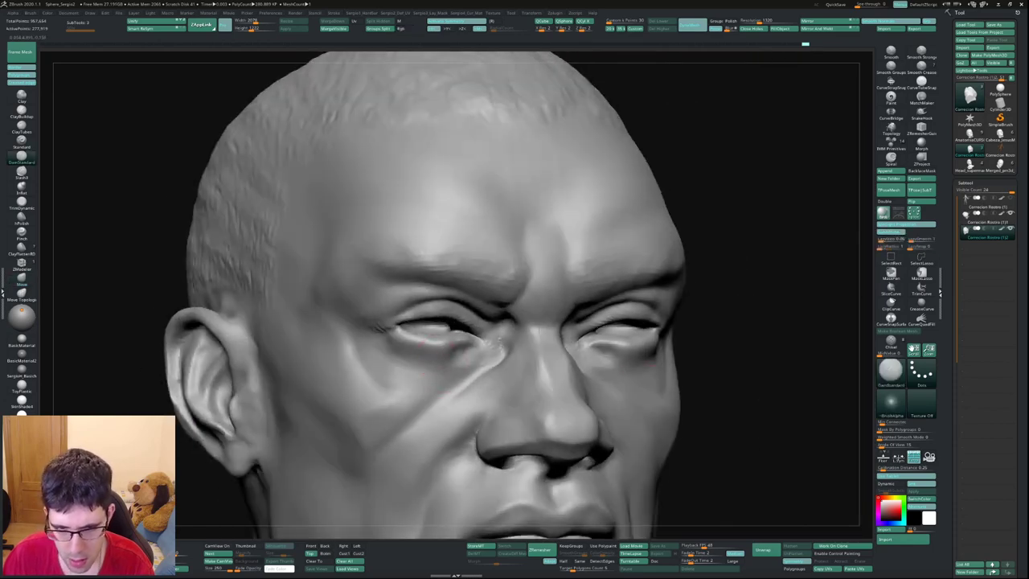
pyautogui.moveTo(378, 354); pyautogui.dragTo(641, 353, button='right')
pyautogui.press('b')
pyautogui.press('t')
pyautogui.press('d')
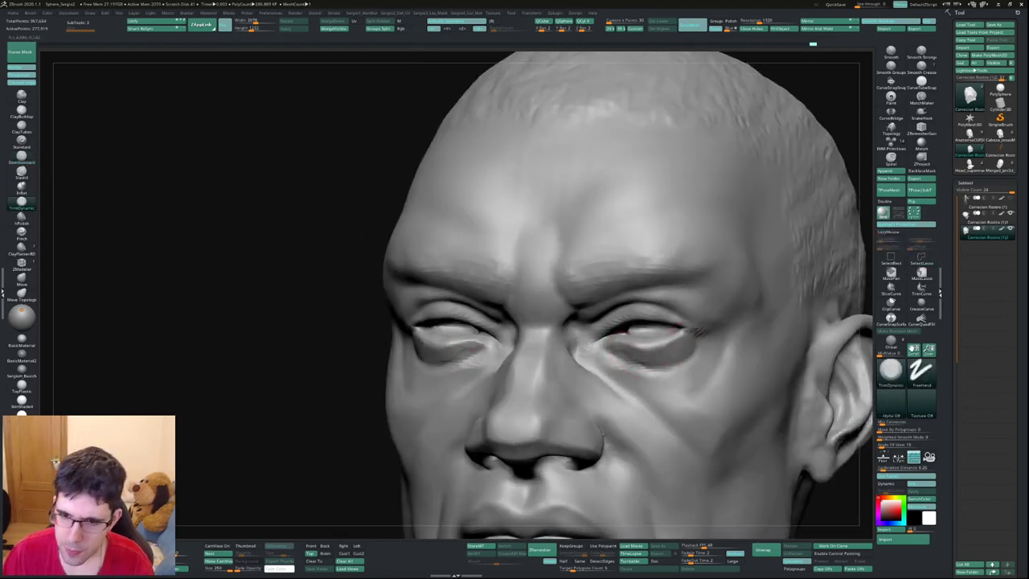
pyautogui.moveTo(450, 347)
pyautogui.mouseDown(button='right')
pyautogui.moveTo(563, 353)
pyautogui.moveTo(627, 338)
pyautogui.mouseUp(button='right')
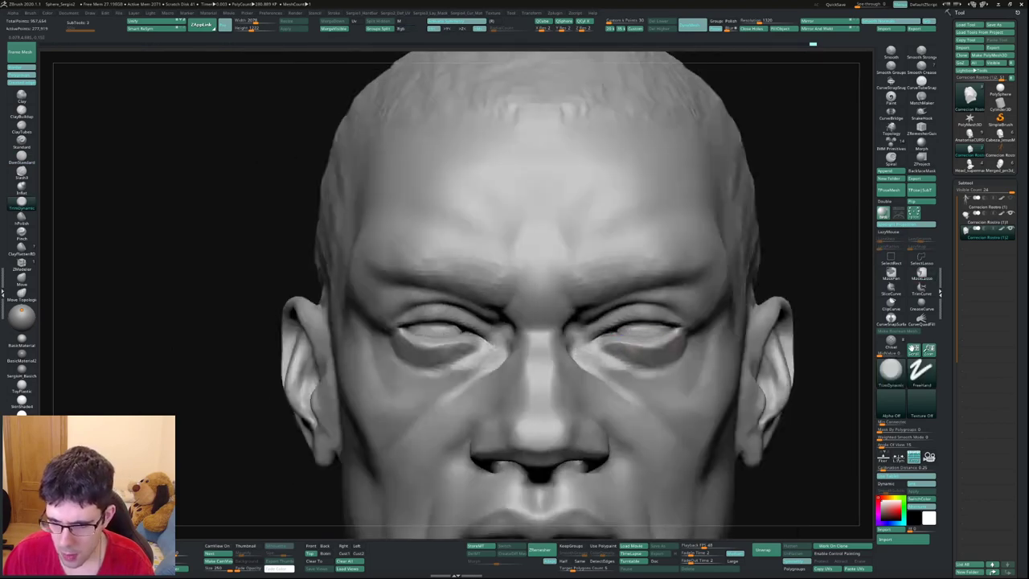
pyautogui.press('b')
pyautogui.press('m')
pyautogui.press('v')
pyautogui.scroll(-3, 640, 366)
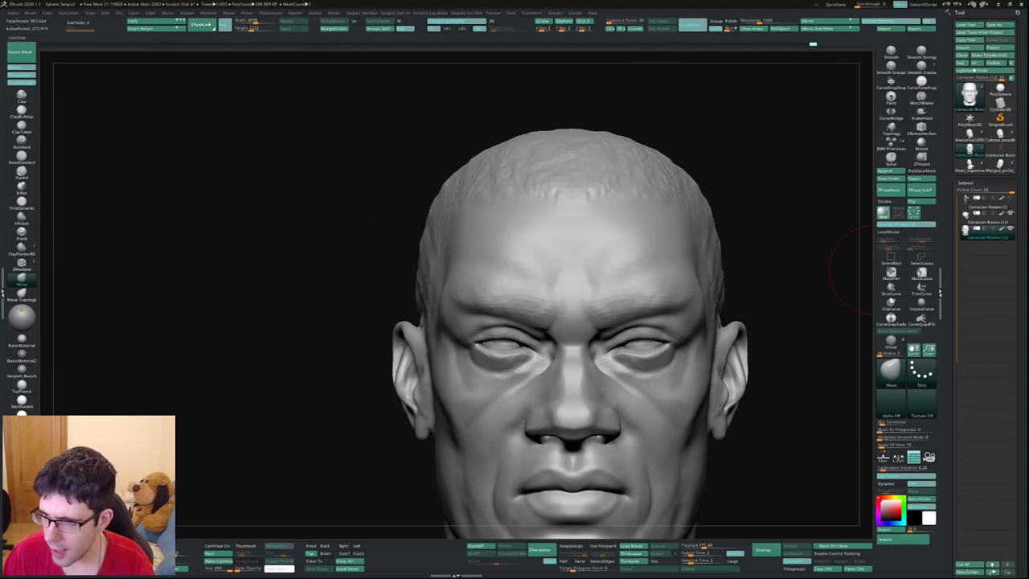
# Append a PolyMesh3D sphere subtool, move it down onto the head and shrink it to eyeball size.
pyautogui.click(888, 171)
pyautogui.click(635, 190)
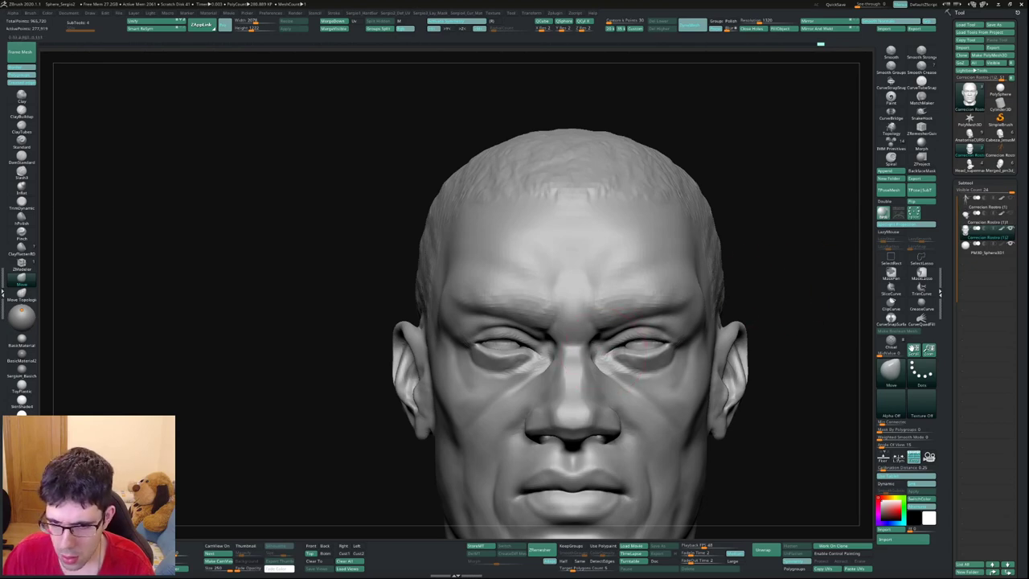
pyautogui.press('f')
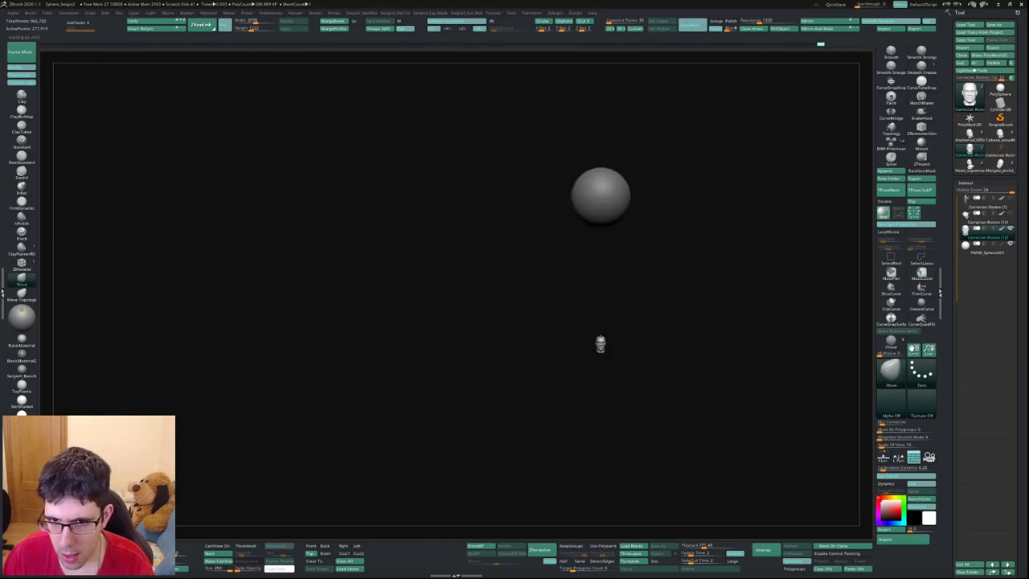
pyautogui.keyDown('alt'); pyautogui.click(609, 208); pyautogui.keyUp('alt')
pyautogui.press('w')
pyautogui.moveTo(599, 149); pyautogui.dragTo(600, 292)
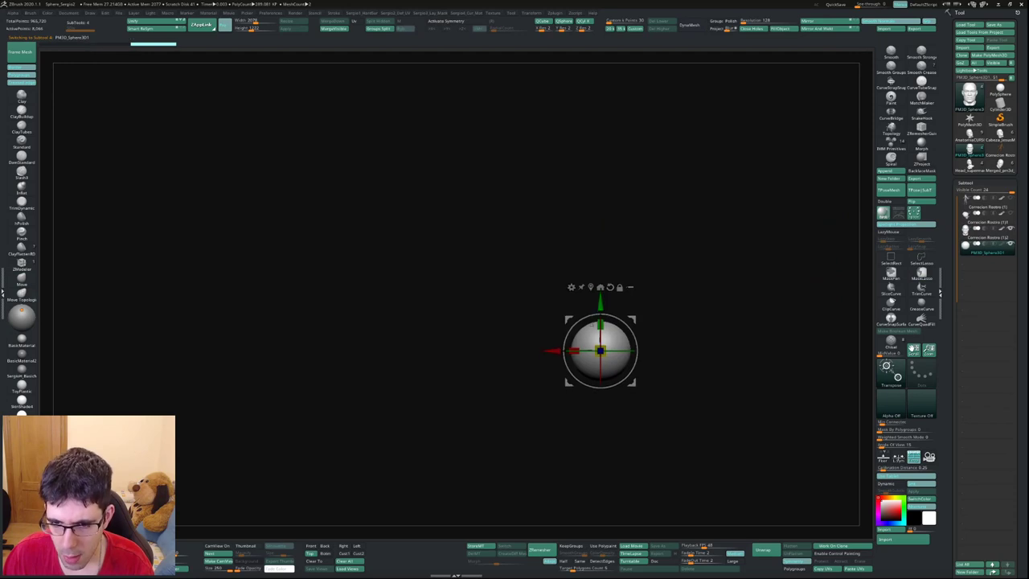
pyautogui.press('f')
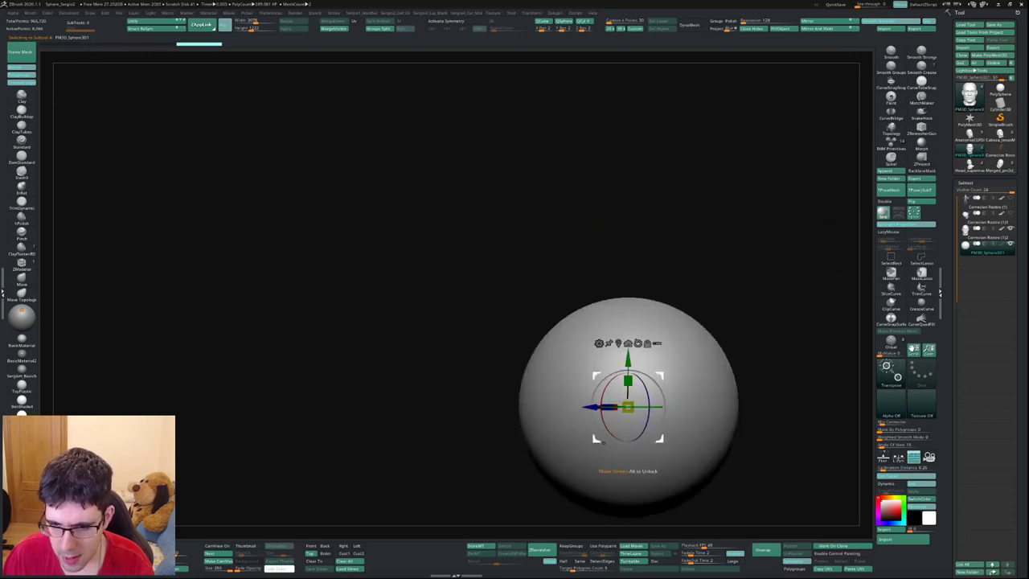
pyautogui.moveTo(628, 406)
pyautogui.mouseDown()
pyautogui.moveTo(619, 407)
pyautogui.moveTo(610, 366)
pyautogui.mouseUp()
# Slide the small sphere forward and seat it in the eye socket, checking from side profile.
pyautogui.keyDown('ctrl'); pyautogui.moveTo(647, 368); pyautogui.dragTo(648, 418, button='right'); pyautogui.keyUp('ctrl')
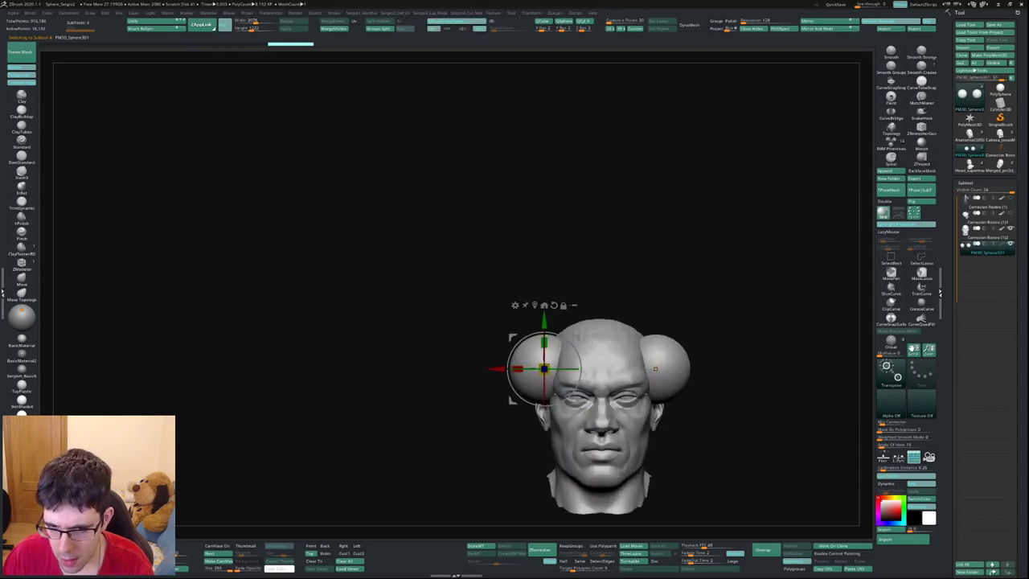
pyautogui.moveTo(648, 418); pyautogui.dragTo(562, 383)
pyautogui.keyDown('ctrl'); pyautogui.moveTo(560, 383); pyautogui.dragTo(561, 353, button='right'); pyautogui.keyUp('ctrl')
pyautogui.moveTo(538, 294)
pyautogui.mouseDown()
pyautogui.moveTo(624, 315)
pyautogui.moveTo(615, 320)
pyautogui.moveTo(623, 358)
pyautogui.moveTo(671, 316)
pyautogui.mouseUp()
pyautogui.keyDown('ctrl'); pyautogui.moveTo(671, 316); pyautogui.dragTo(673, 316, button='right'); pyautogui.keyUp('ctrl')
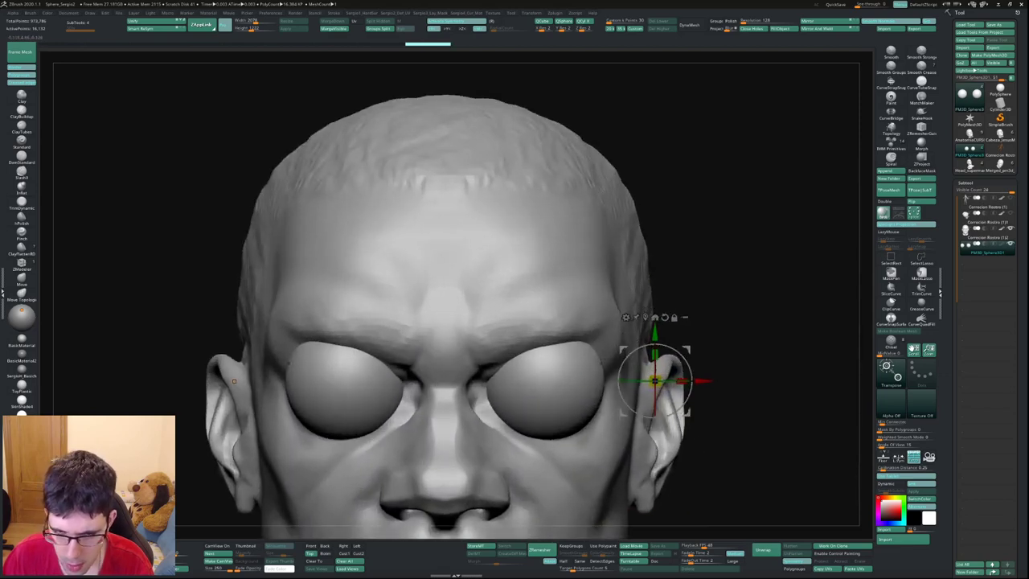
pyautogui.moveTo(655, 377); pyautogui.dragTo(193, 383)
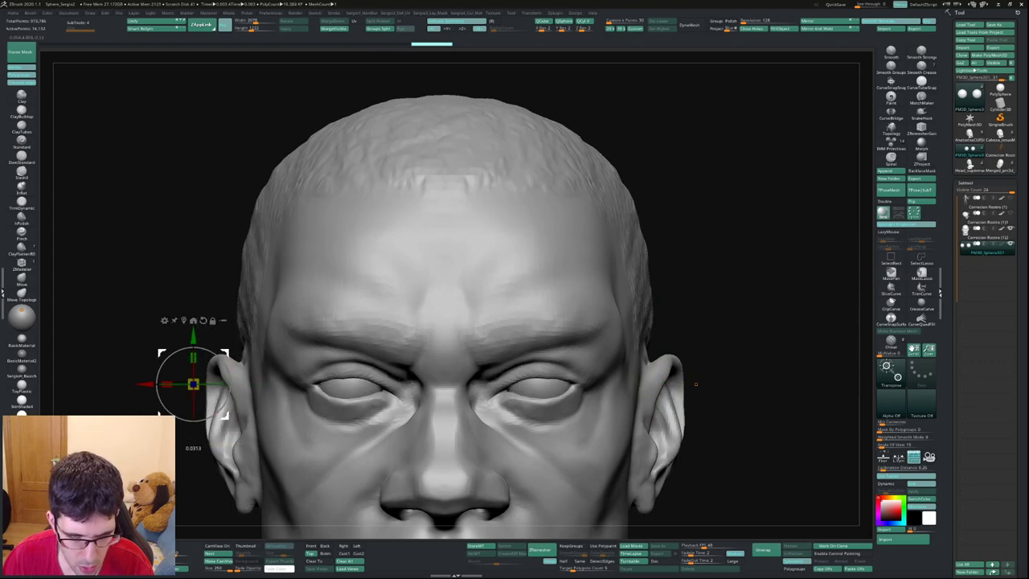
pyautogui.press('q')
pyautogui.press('f')
pyautogui.moveTo(408, 241)
pyautogui.mouseDown(button='right')
pyautogui.moveTo(495, 365)
pyautogui.moveTo(482, 345)
pyautogui.mouseUp(button='right')
pyautogui.press('w')
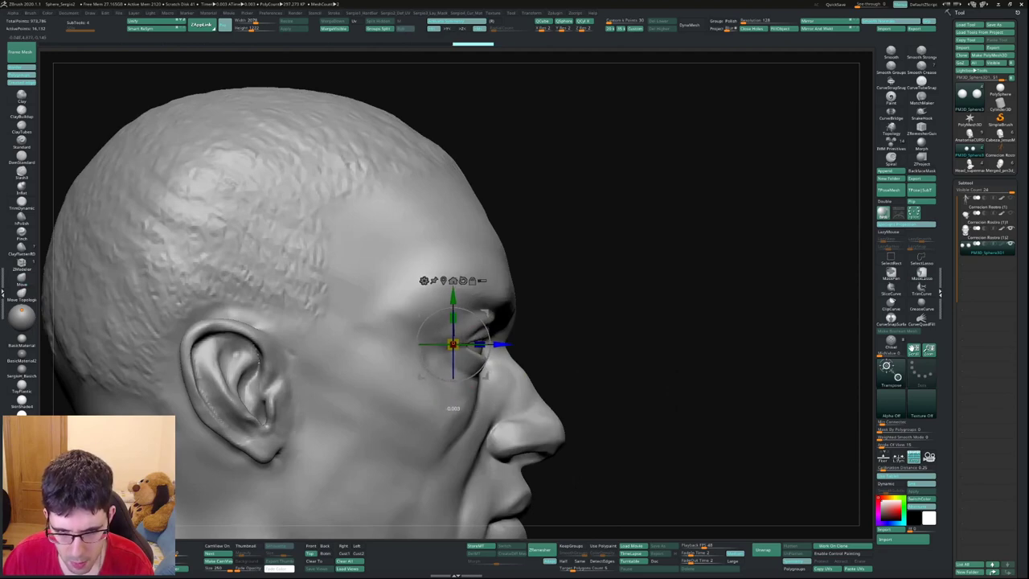
pyautogui.press('q')
pyautogui.moveTo(482, 345)
pyautogui.mouseDown(button='right')
pyautogui.moveTo(579, 338)
pyautogui.moveTo(425, 340)
pyautogui.moveTo(474, 326)
pyautogui.mouseUp(button='right')
# Deepen the crease above the left eye with DamStandard.
pyautogui.press('b')
pyautogui.press('d')
pyautogui.press('s')
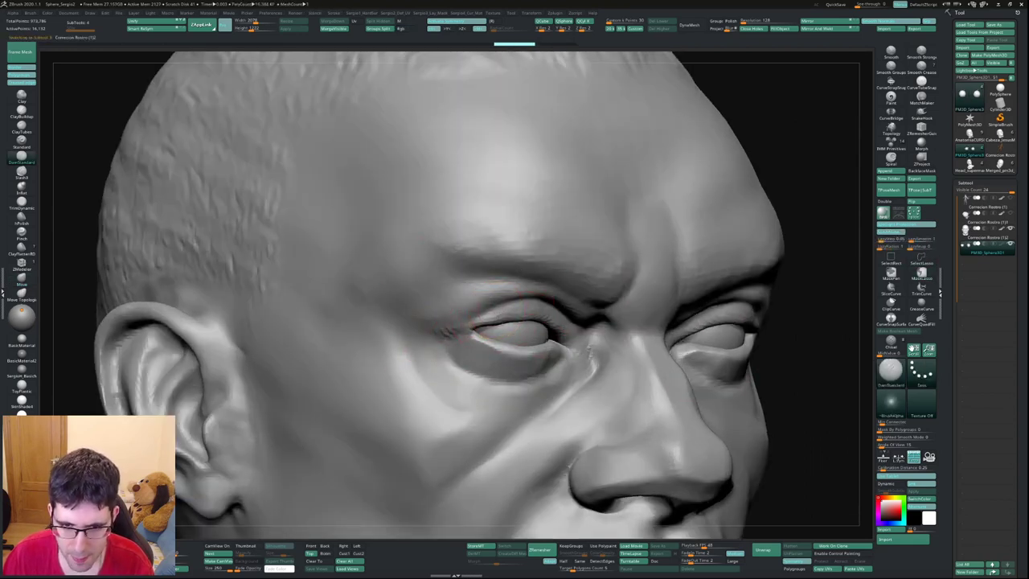
pyautogui.moveTo(502, 304); pyautogui.dragTo(399, 324)
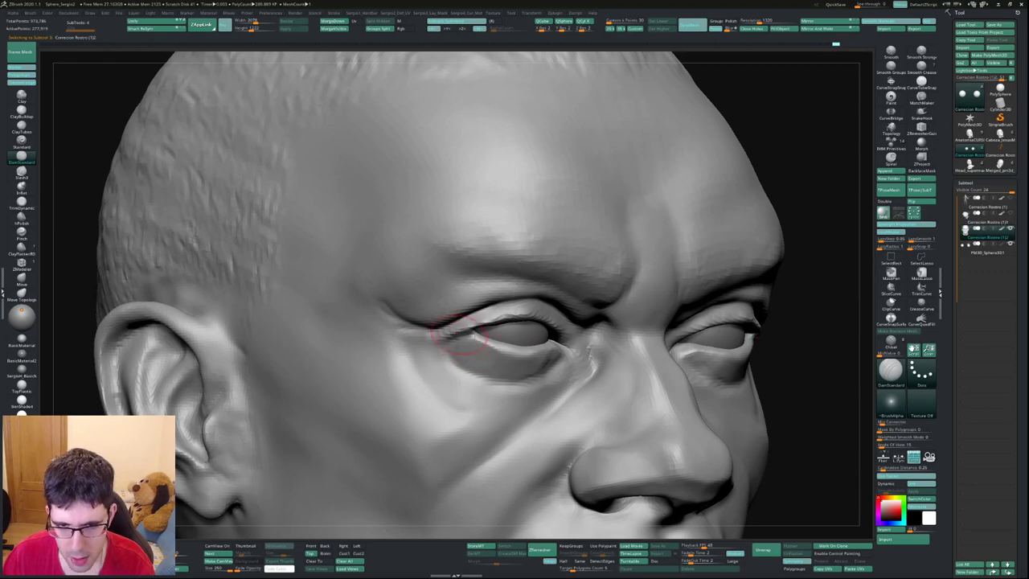
# Frame the head, then sharpen both upper eyelids with DamStandard and symmetry.
pyautogui.moveTo(459, 334)
pyautogui.mouseDown(button='right')
pyautogui.moveTo(502, 333)
pyautogui.moveTo(492, 346)
pyautogui.moveTo(521, 352)
pyautogui.mouseUp(button='right')
pyautogui.press('f')
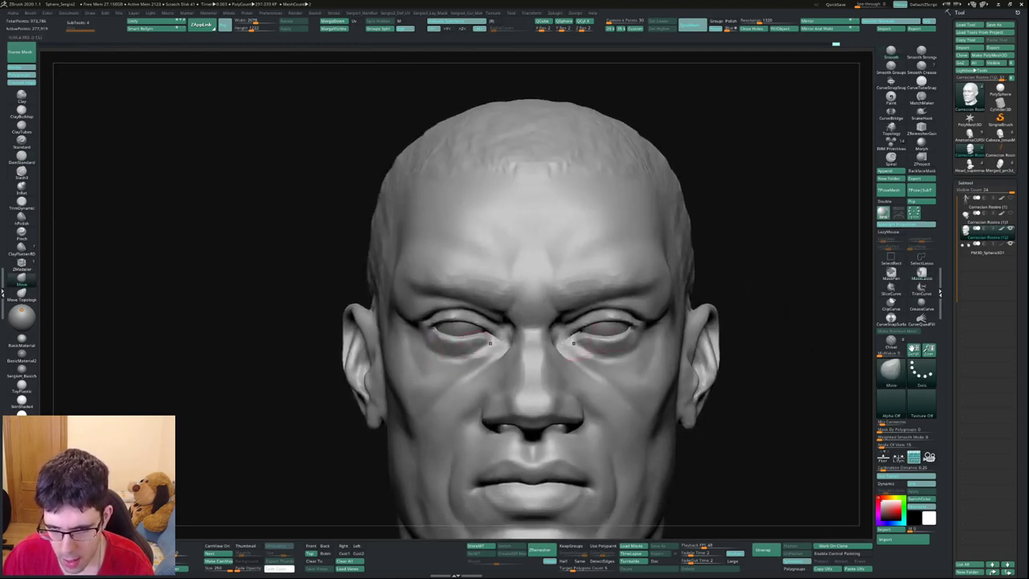
pyautogui.moveTo(651, 322)
pyautogui.mouseDown(button='right')
pyautogui.moveTo(635, 331)
pyautogui.moveTo(611, 306)
pyautogui.moveTo(553, 281)
pyautogui.moveTo(609, 265)
pyautogui.mouseUp(button='right')
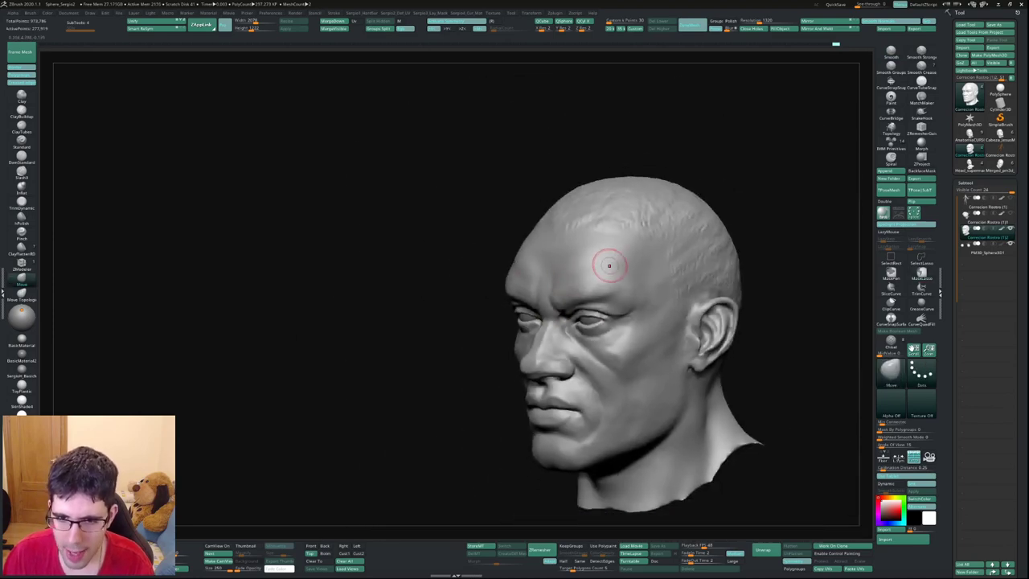
pyautogui.moveTo(560, 289)
pyautogui.mouseDown(button='right')
pyautogui.moveTo(588, 294)
pyautogui.moveTo(581, 285)
pyautogui.moveTo(654, 241)
pyautogui.moveTo(574, 295)
pyautogui.mouseUp(button='right')
pyautogui.press('b')
pyautogui.press('c')
pyautogui.press('l')
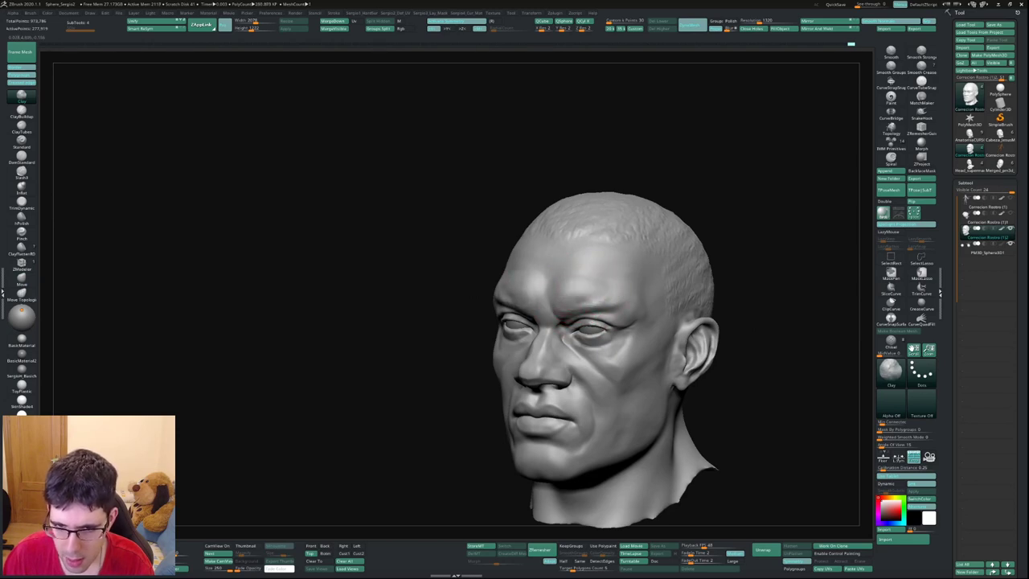
pyautogui.moveTo(621, 291)
pyautogui.mouseDown(button='right')
pyautogui.moveTo(642, 273)
pyautogui.moveTo(562, 313)
pyautogui.mouseUp(button='right')
pyautogui.press('b')
pyautogui.press('d')
pyautogui.press('s')
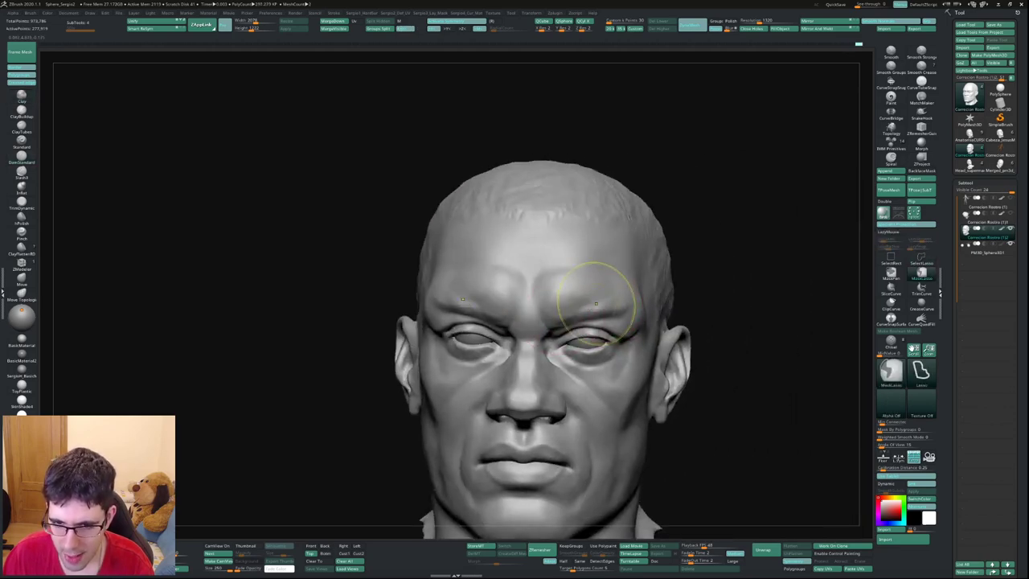
pyautogui.moveTo(592, 320)
pyautogui.mouseDown()
pyautogui.moveTo(561, 312)
pyautogui.moveTo(591, 321)
pyautogui.mouseUp()
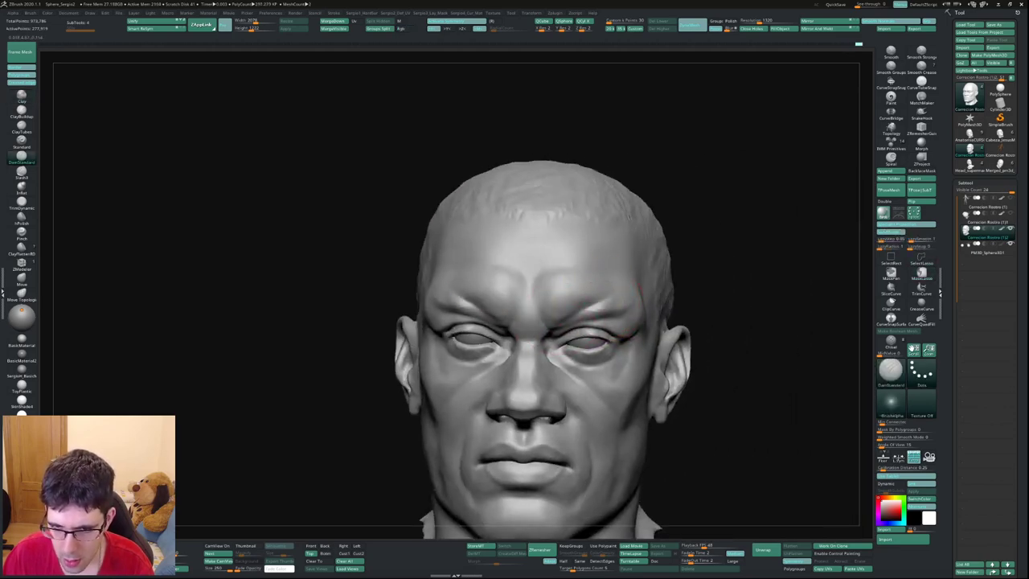
# Build up clay between the brows and refine both upper eyelids, checking from three-quarter view.
pyautogui.press('b')
pyautogui.press('c')
pyautogui.press('l')
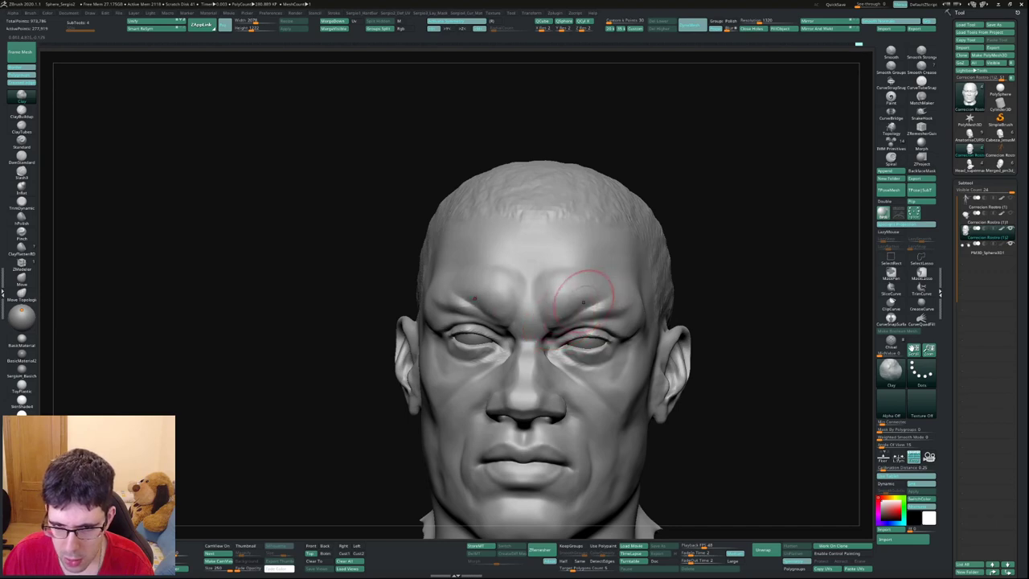
pyautogui.moveTo(581, 287)
pyautogui.mouseDown()
pyautogui.moveTo(563, 317)
pyautogui.moveTo(527, 331)
pyautogui.mouseUp()
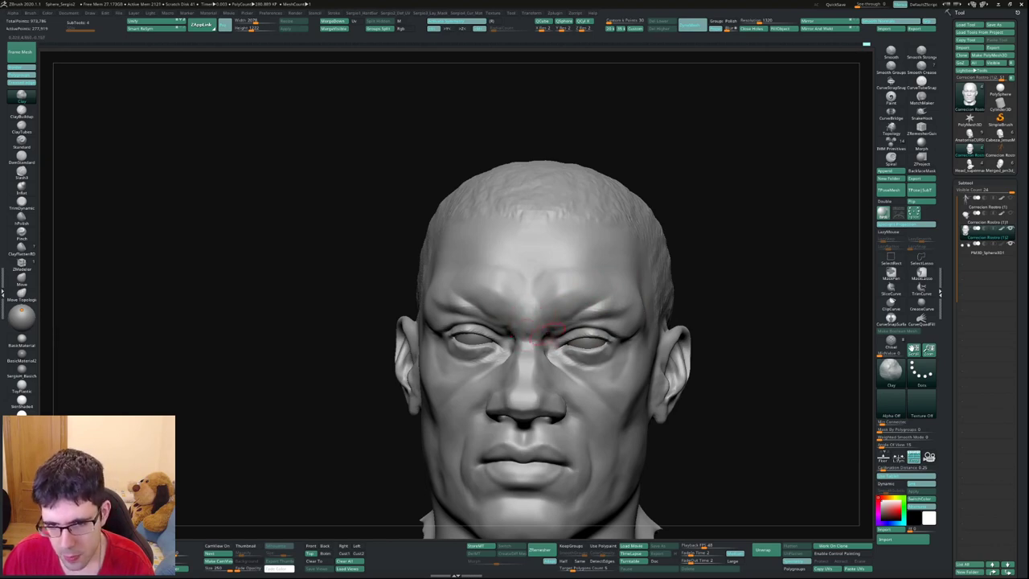
pyautogui.moveTo(597, 319); pyautogui.dragTo(603, 319)
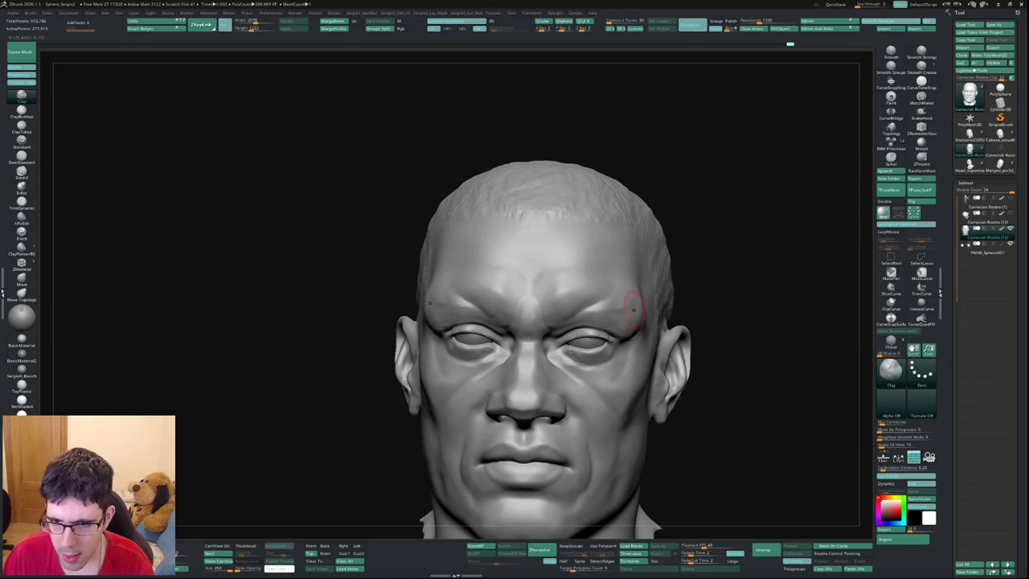
pyautogui.moveTo(748, 306); pyautogui.dragTo(611, 306)
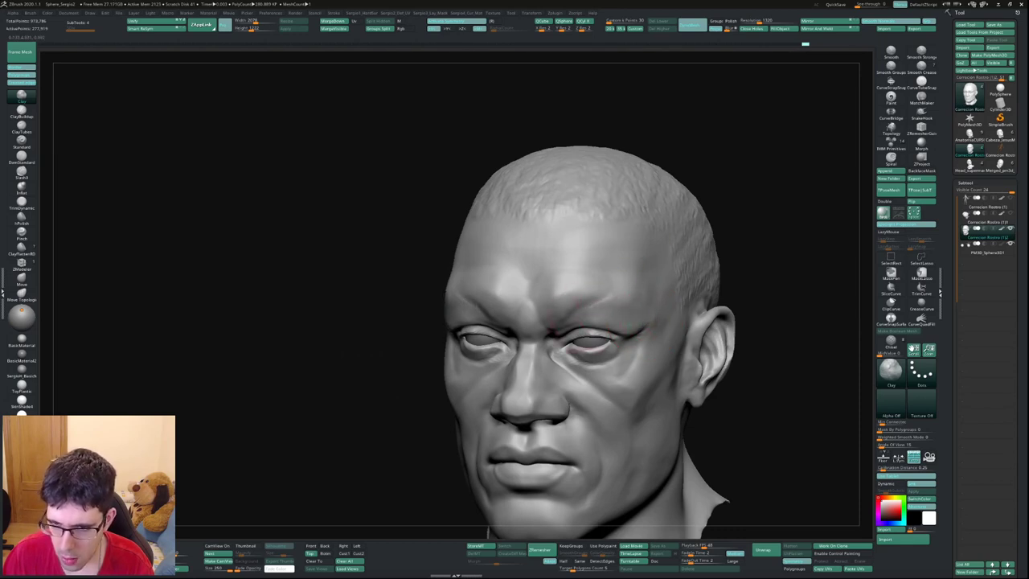
pyautogui.moveTo(653, 313)
pyautogui.mouseDown()
pyautogui.moveTo(623, 321)
pyautogui.moveTo(640, 297)
pyautogui.mouseUp()
# Carve creases along both upper eyelids and brows with DamStandard.
pyautogui.press('space')
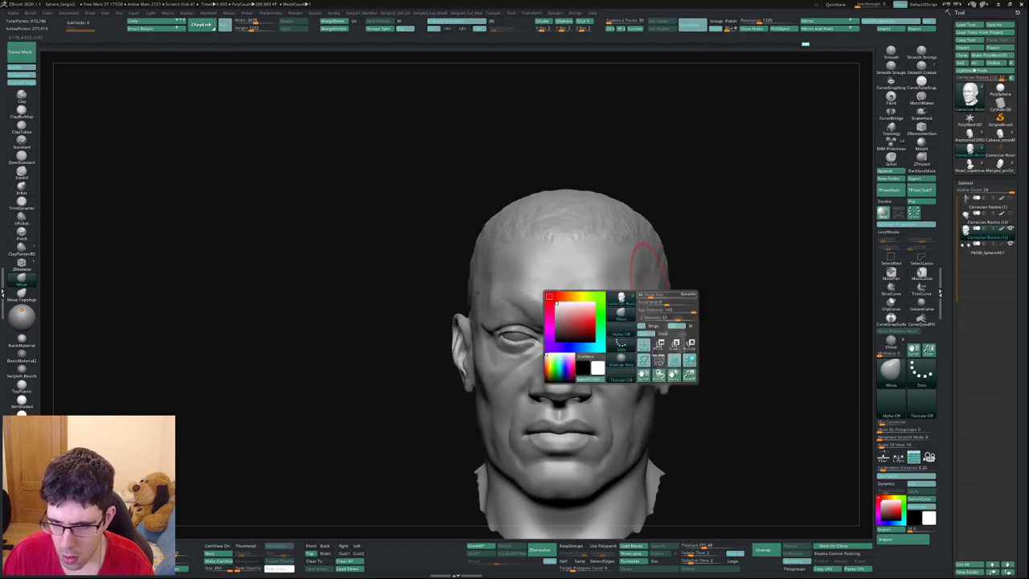
pyautogui.moveTo(647, 258)
pyautogui.mouseDown()
pyautogui.moveTo(627, 278)
pyautogui.moveTo(651, 309)
pyautogui.moveTo(619, 289)
pyautogui.moveTo(602, 252)
pyautogui.moveTo(522, 293)
pyautogui.mouseUp()
pyautogui.press('b')
pyautogui.press('d')
pyautogui.press('s')
pyautogui.moveTo(454, 290); pyautogui.dragTo(374, 281)
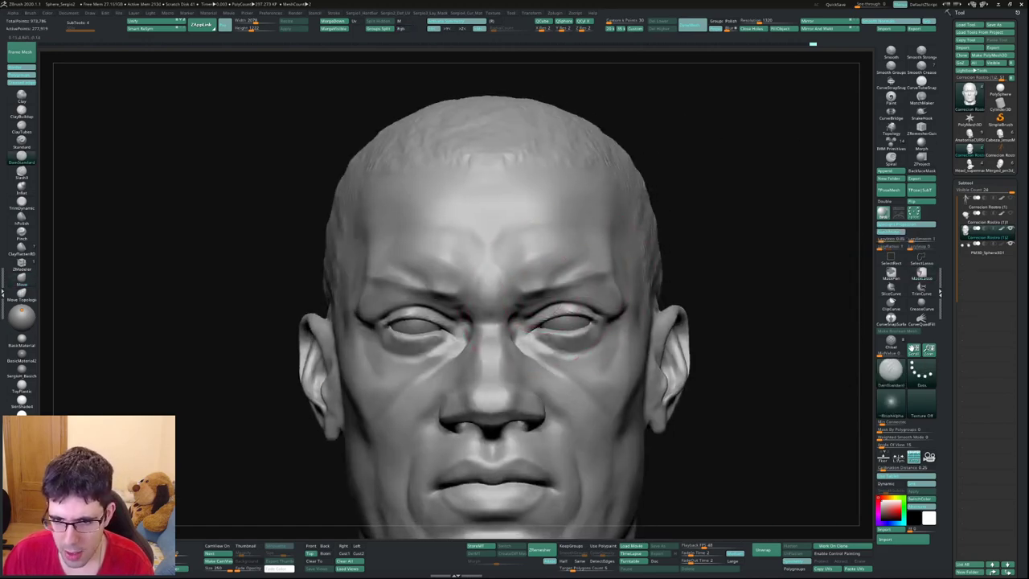
pyautogui.moveTo(591, 288)
pyautogui.mouseDown()
pyautogui.moveTo(532, 280)
pyautogui.moveTo(543, 278)
pyautogui.mouseUp()
# Flatten the forehead into cleaner planes with the TrimDynamic brush.
pyautogui.press('b')
pyautogui.press('m')
pyautogui.press('v')
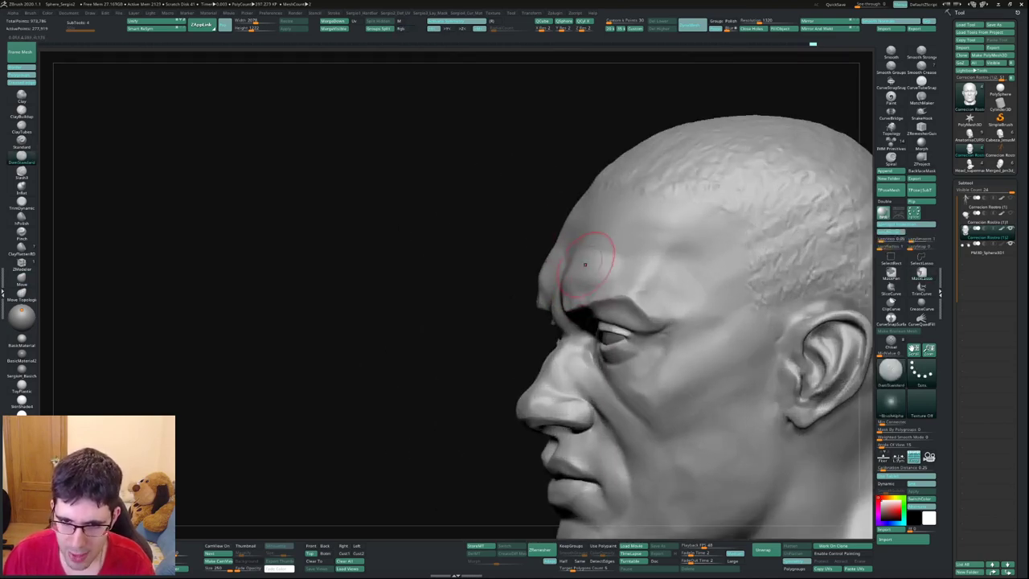
pyautogui.moveTo(592, 257)
pyautogui.mouseDown(button='right')
pyautogui.moveTo(545, 239)
pyautogui.moveTo(609, 230)
pyautogui.mouseUp(button='right')
pyautogui.press('b')
pyautogui.press('m')
pyautogui.press('v')
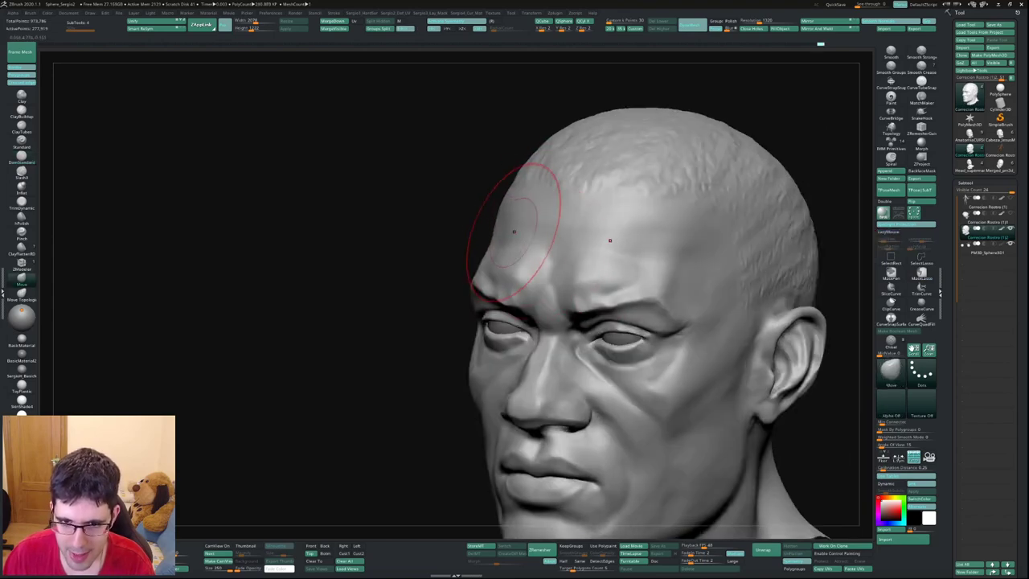
pyautogui.press('b')
pyautogui.press('t')
pyautogui.press('d')
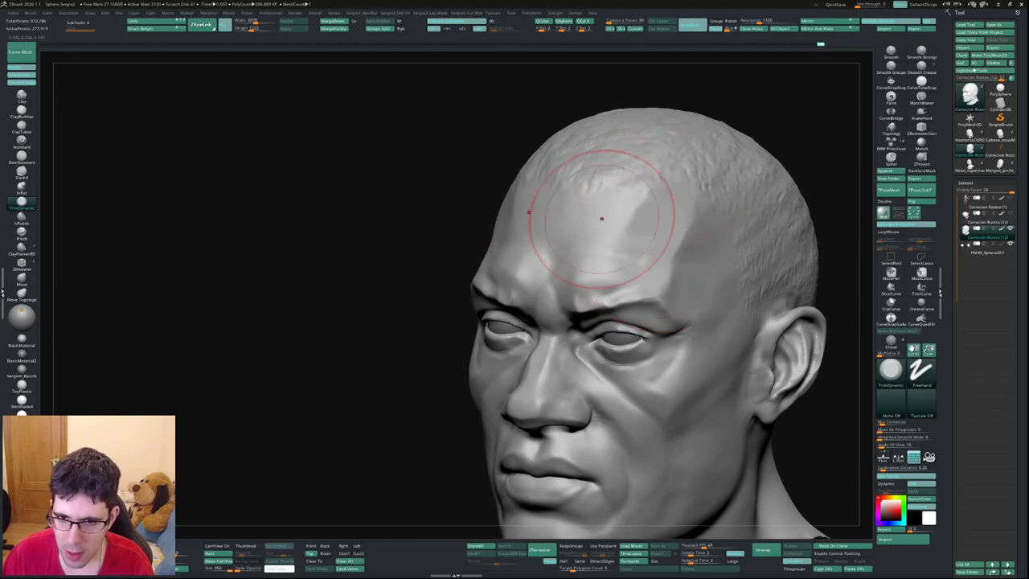
pyautogui.moveTo(661, 206); pyautogui.dragTo(680, 204, button='right')
pyautogui.moveTo(680, 205); pyautogui.dragTo(684, 233)
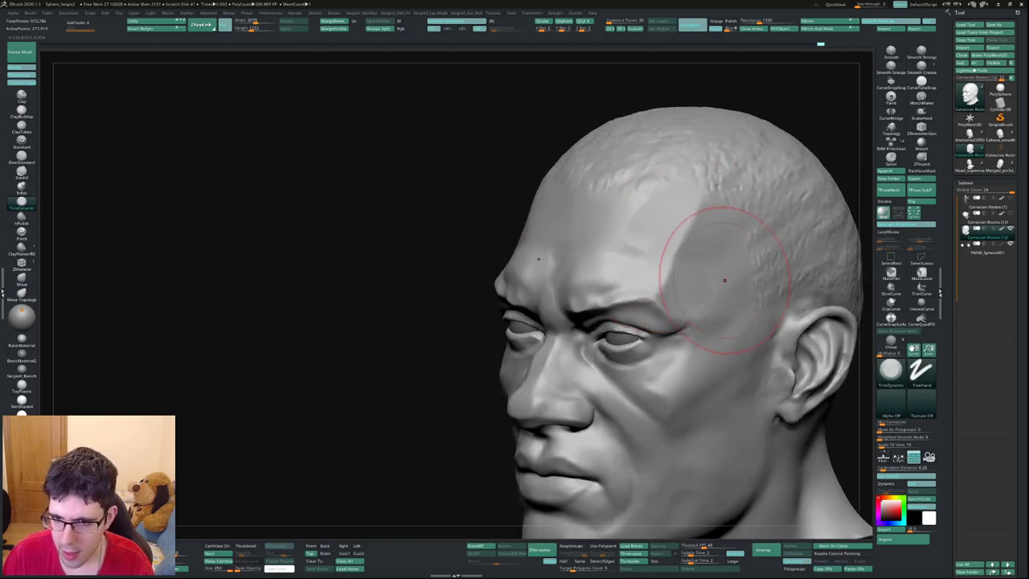
# Orbit through front, left profile and back views, ending close on the eyes and nose.
pyautogui.moveTo(724, 279)
pyautogui.mouseDown(button='right')
pyautogui.moveTo(666, 229)
pyautogui.moveTo(655, 339)
pyautogui.moveTo(615, 359)
pyautogui.mouseUp(button='right')
pyautogui.press('b')
pyautogui.press('c')
pyautogui.press('l')
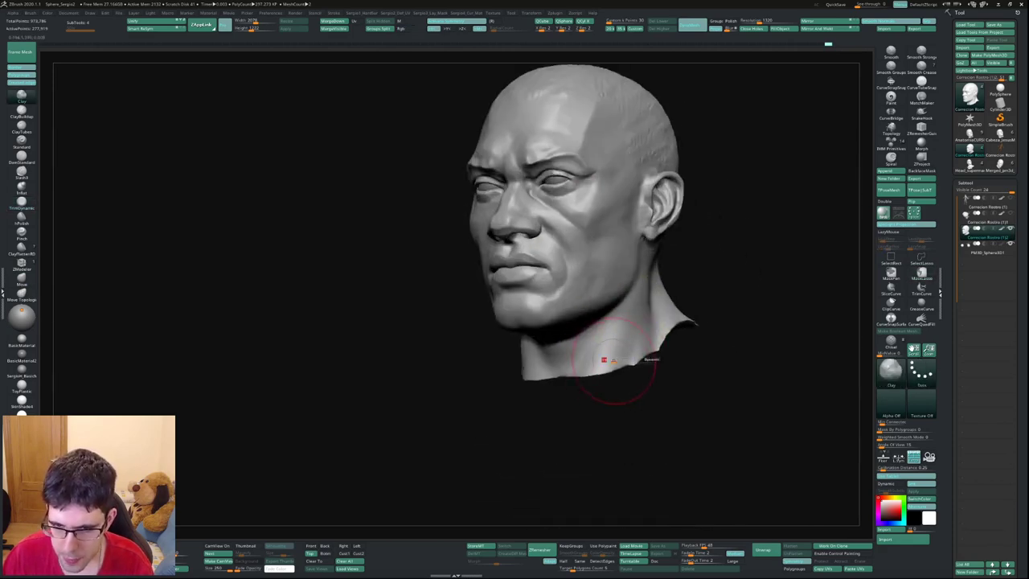
pyautogui.moveTo(658, 304)
pyautogui.mouseDown(button='right')
pyautogui.moveTo(646, 291)
pyautogui.moveTo(667, 266)
pyautogui.mouseUp(button='right')
pyautogui.press('b')
pyautogui.press('m')
pyautogui.press('v')
pyautogui.moveTo(685, 352); pyautogui.dragTo(682, 354, button='right')
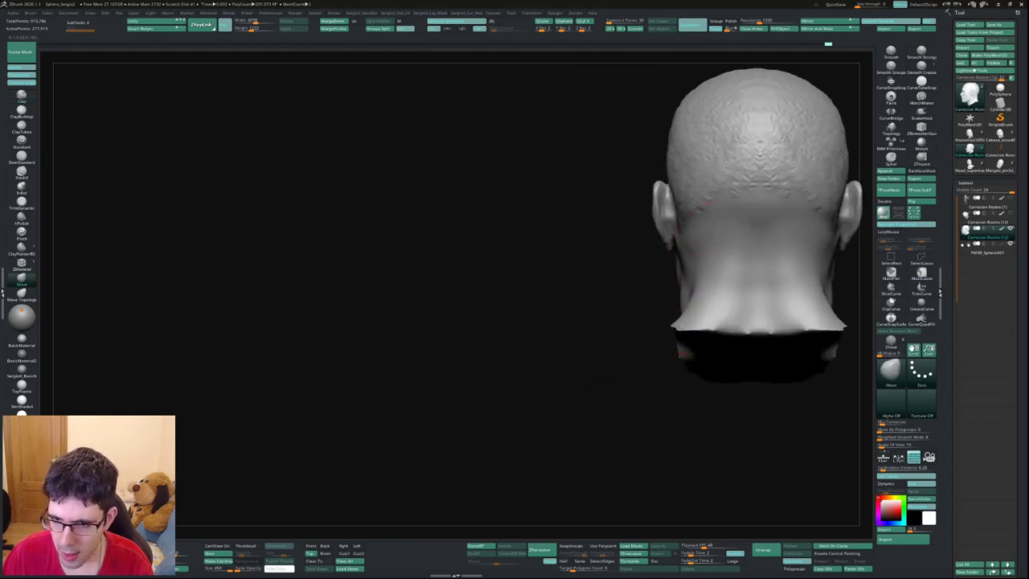
pyautogui.moveTo(681, 297); pyautogui.dragTo(608, 302, button='right')
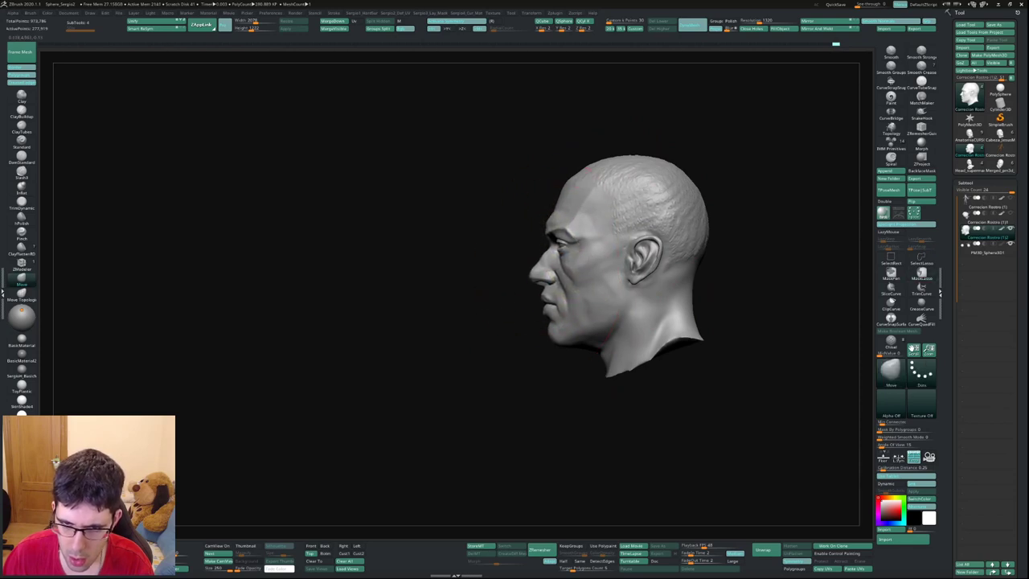
pyautogui.moveTo(539, 218)
pyautogui.mouseDown(button='right')
pyautogui.moveTo(579, 265)
pyautogui.moveTo(620, 265)
pyautogui.mouseUp(button='right')
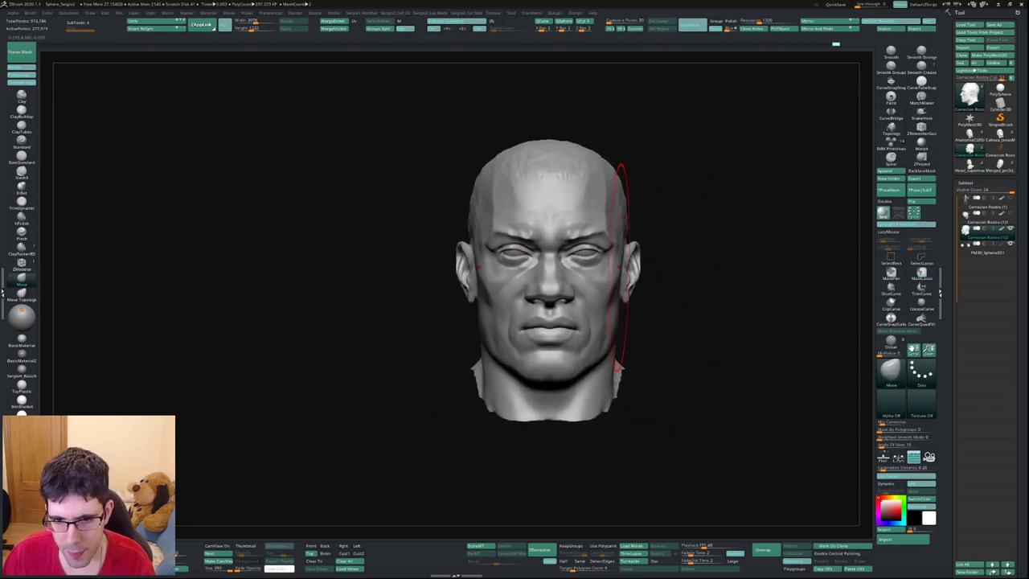
pyautogui.moveTo(689, 287)
pyautogui.keyDown('ctrl'); pyautogui.mouseDown(button='right')
pyautogui.moveTo(578, 294)
pyautogui.moveTo(566, 265)
pyautogui.mouseUp(button='right'); pyautogui.keyUp('ctrl')
# Build up the brow above the left eye and resculpt the glabella with the Clay brush.
pyautogui.press('b')
pyautogui.press('c')
pyautogui.press('l')
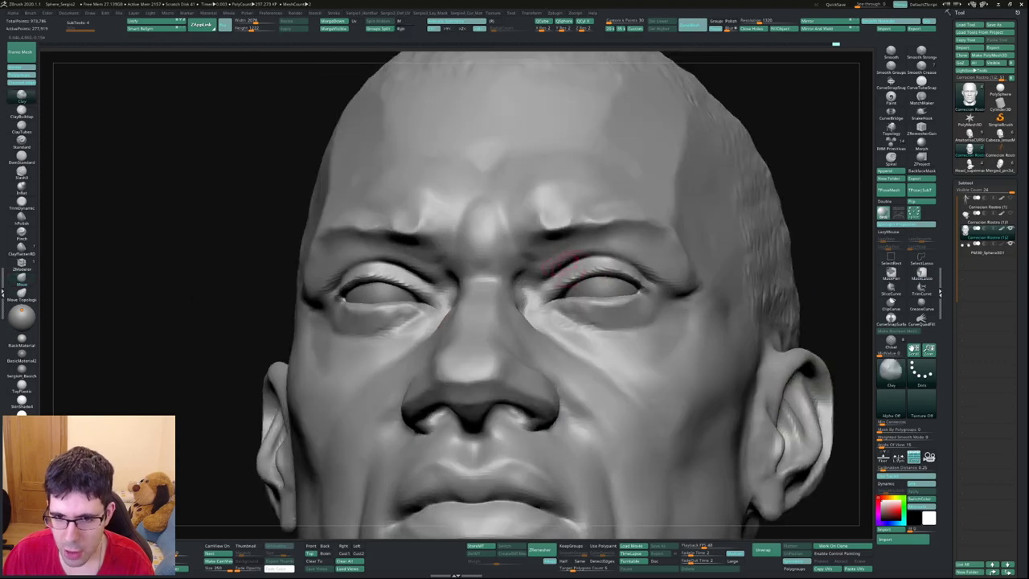
pyautogui.moveTo(572, 255)
pyautogui.mouseDown()
pyautogui.moveTo(555, 257)
pyautogui.moveTo(552, 275)
pyautogui.moveTo(538, 249)
pyautogui.moveTo(579, 217)
pyautogui.moveTo(539, 241)
pyautogui.moveTo(562, 258)
pyautogui.moveTo(522, 286)
pyautogui.moveTo(563, 274)
pyautogui.moveTo(522, 241)
pyautogui.moveTo(492, 281)
pyautogui.mouseUp()
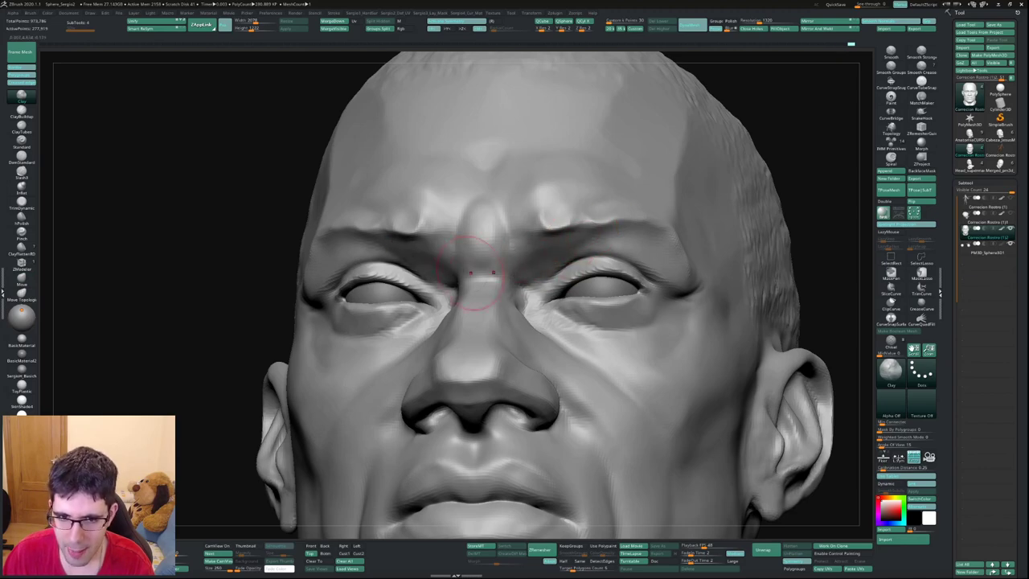
pyautogui.moveTo(495, 257)
pyautogui.mouseDown(button='right')
pyautogui.moveTo(527, 241)
pyautogui.moveTo(471, 205)
pyautogui.mouseUp(button='right')
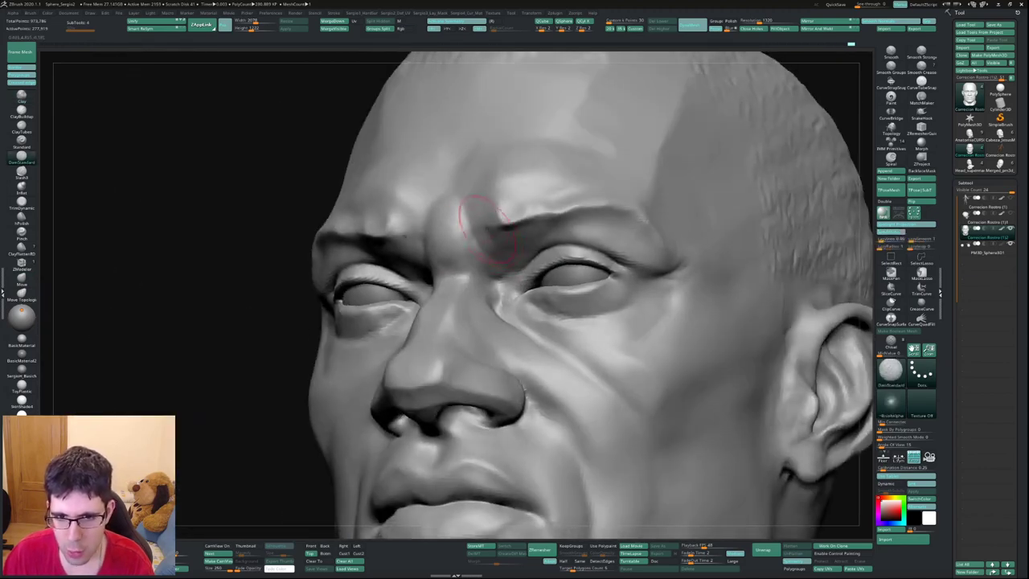
pyautogui.keyDown('shift'); pyautogui.moveTo(516, 267); pyautogui.dragTo(490, 227, button='right'); pyautogui.keyUp('shift')
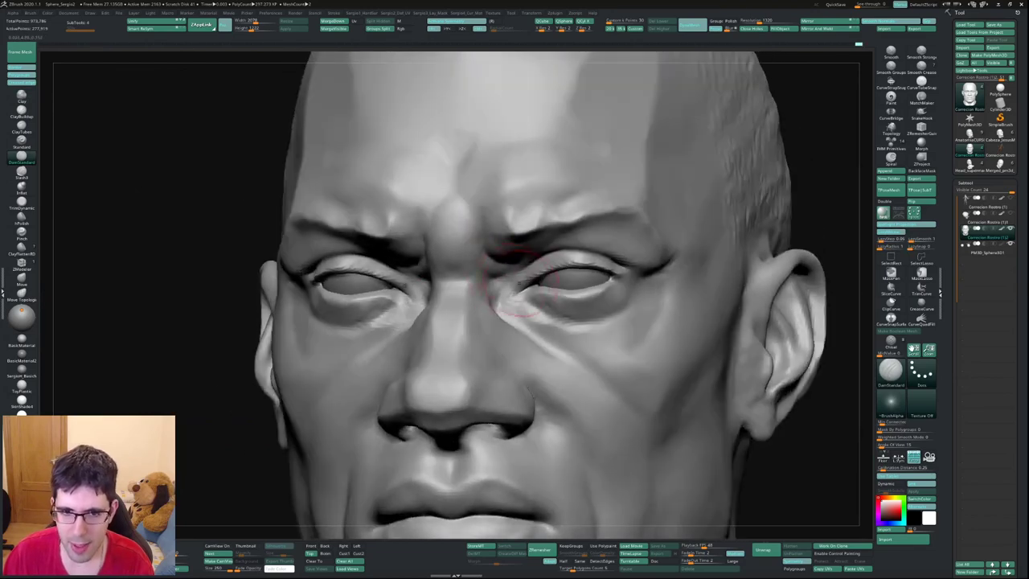
pyautogui.moveTo(502, 293)
pyautogui.keyDown('shift'); pyautogui.mouseDown(button='right')
pyautogui.moveTo(492, 282)
pyautogui.moveTo(492, 305)
pyautogui.mouseUp(button='right'); pyautogui.keyUp('shift')
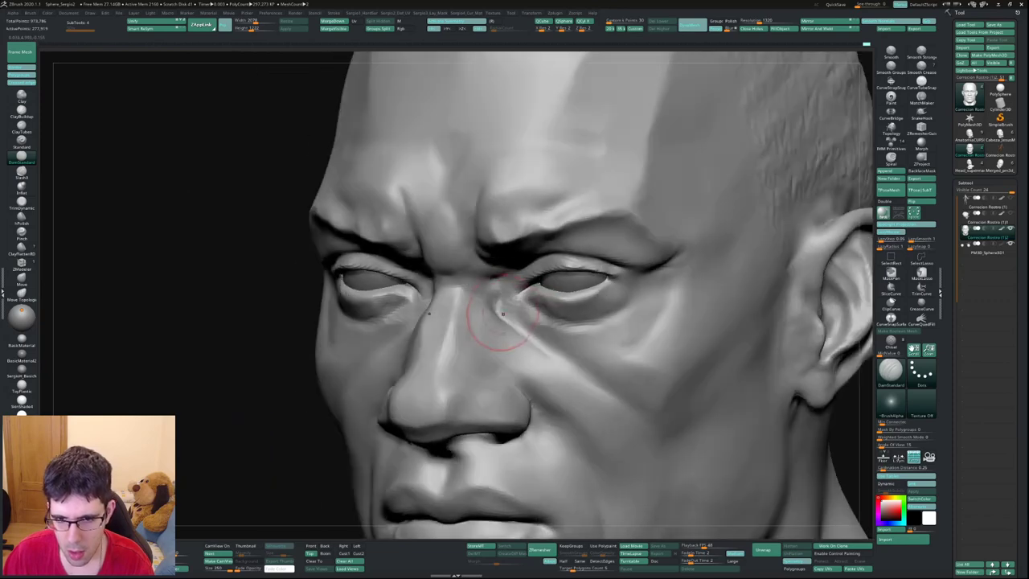
# Soften the under-eye fold beside the nose with Clay, then review the whole head from the front.
pyautogui.press('b')
pyautogui.press('c')
pyautogui.press('l')
pyautogui.moveTo(529, 370)
pyautogui.mouseDown()
pyautogui.moveTo(533, 329)
pyautogui.moveTo(546, 344)
pyautogui.moveTo(578, 345)
pyautogui.mouseUp()
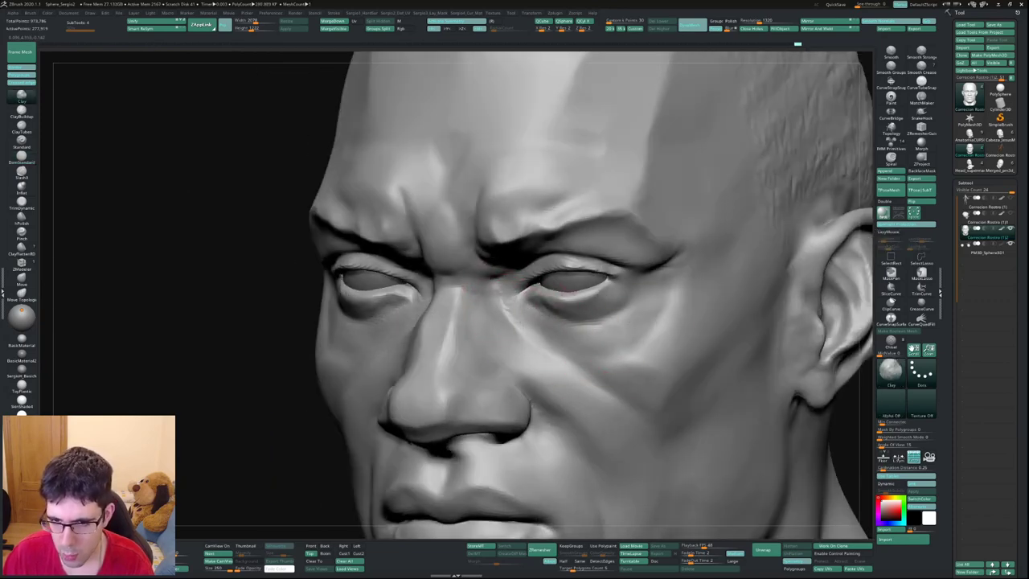
pyautogui.moveTo(710, 362)
pyautogui.mouseDown(button='right')
pyautogui.moveTo(589, 343)
pyautogui.moveTo(617, 361)
pyautogui.moveTo(609, 354)
pyautogui.mouseUp(button='right')
pyautogui.press('b')
pyautogui.press('m')
pyautogui.press('v')
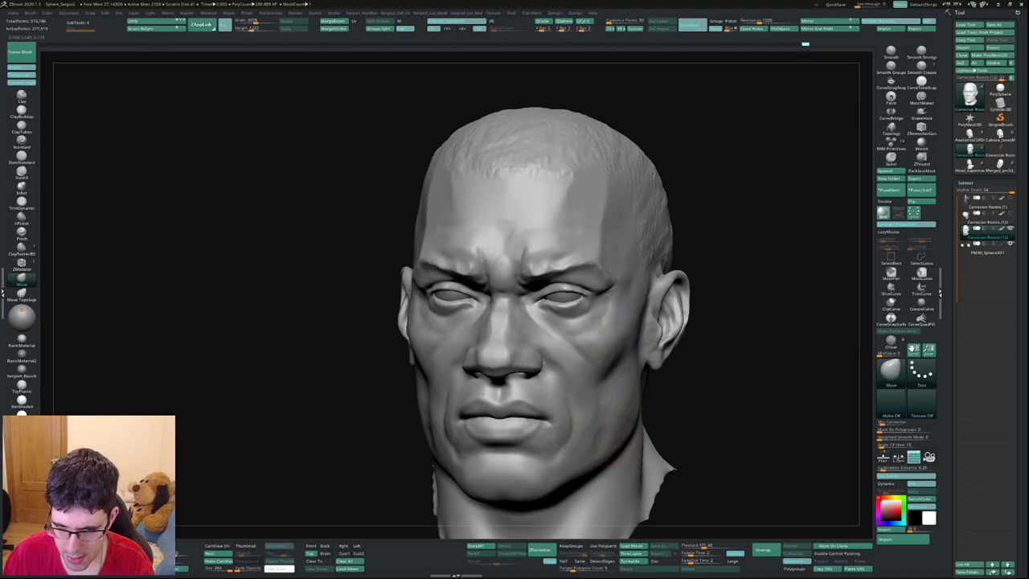
pyautogui.moveTo(595, 422)
pyautogui.mouseDown(button='right')
pyautogui.moveTo(563, 424)
pyautogui.moveTo(604, 370)
pyautogui.moveTo(547, 338)
pyautogui.moveTo(450, 305)
pyautogui.moveTo(338, 305)
pyautogui.moveTo(554, 233)
pyautogui.moveTo(804, 221)
pyautogui.mouseUp(button='right')
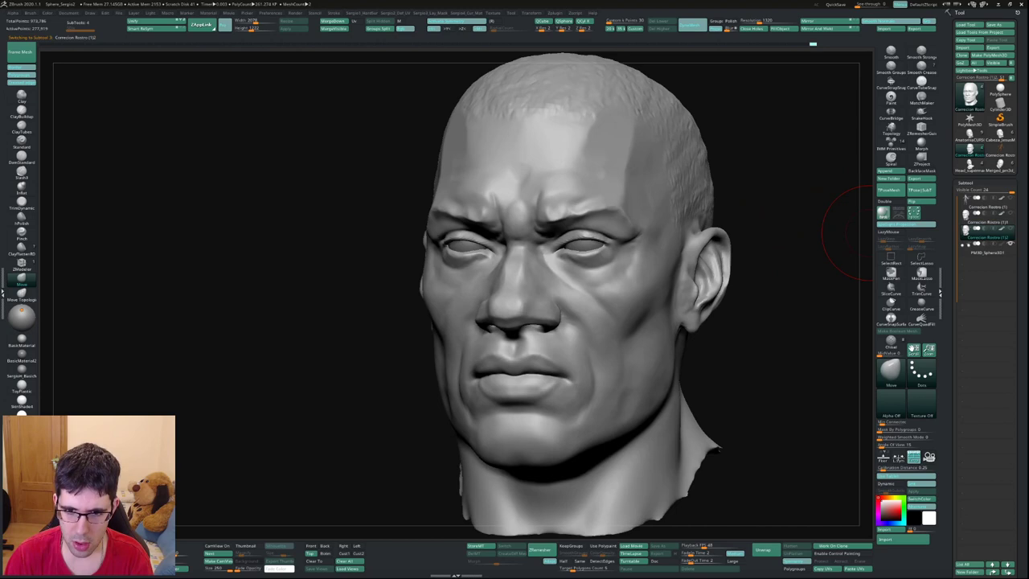
# Toggle between the earlier and refined head subtools, ending with the earlier head selected.
pyautogui.hotkey('alt', 'Up')
pyautogui.hotkey('alt', 'Down')
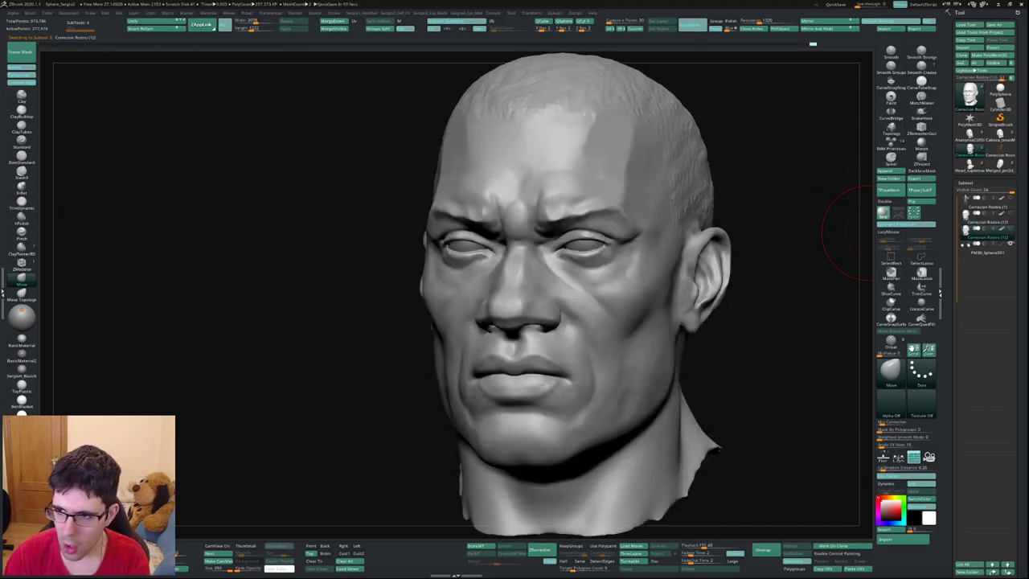
pyautogui.hotkey('alt', 'Up')
pyautogui.hotkey('alt', 'Down')
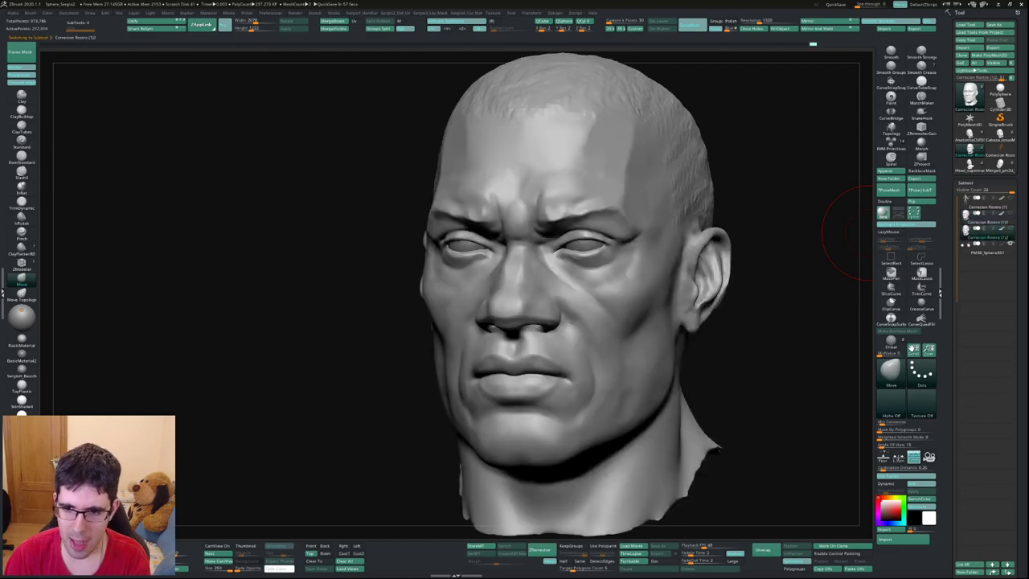
pyautogui.hotkey('alt', 'Up')
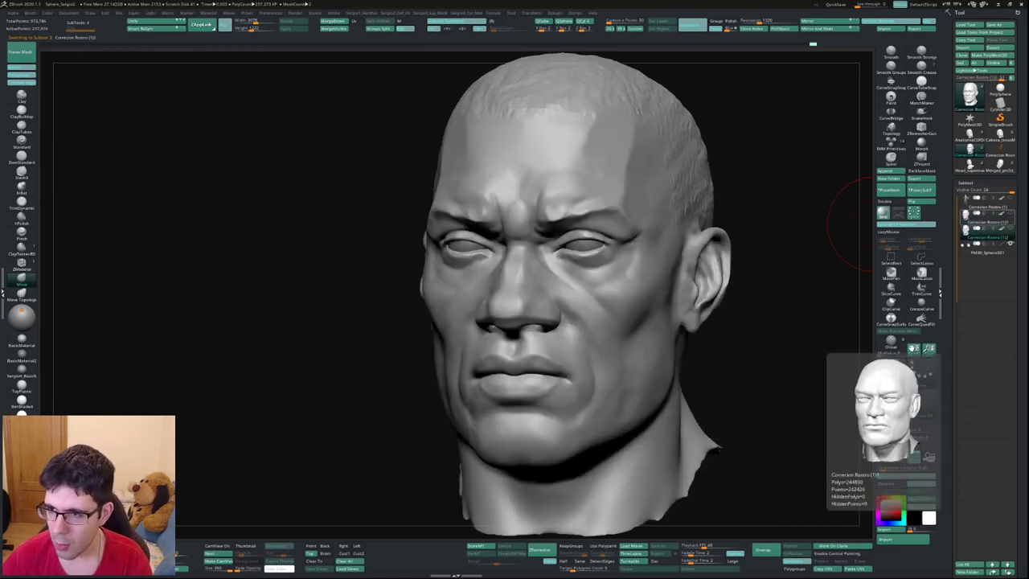
# Shift the earlier head left of the refined head and show both together.
pyautogui.press('w')
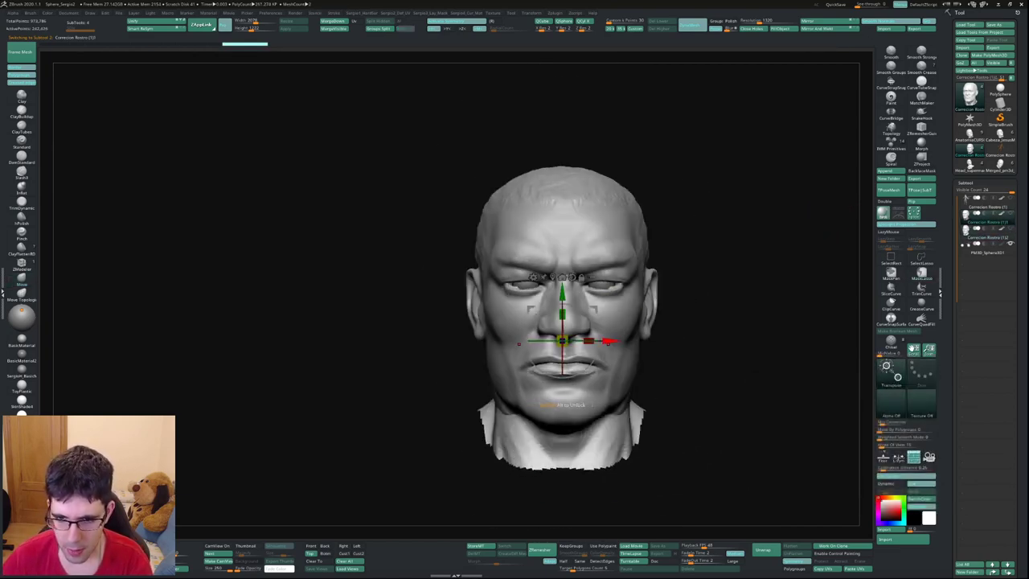
pyautogui.moveTo(611, 341); pyautogui.dragTo(454, 342)
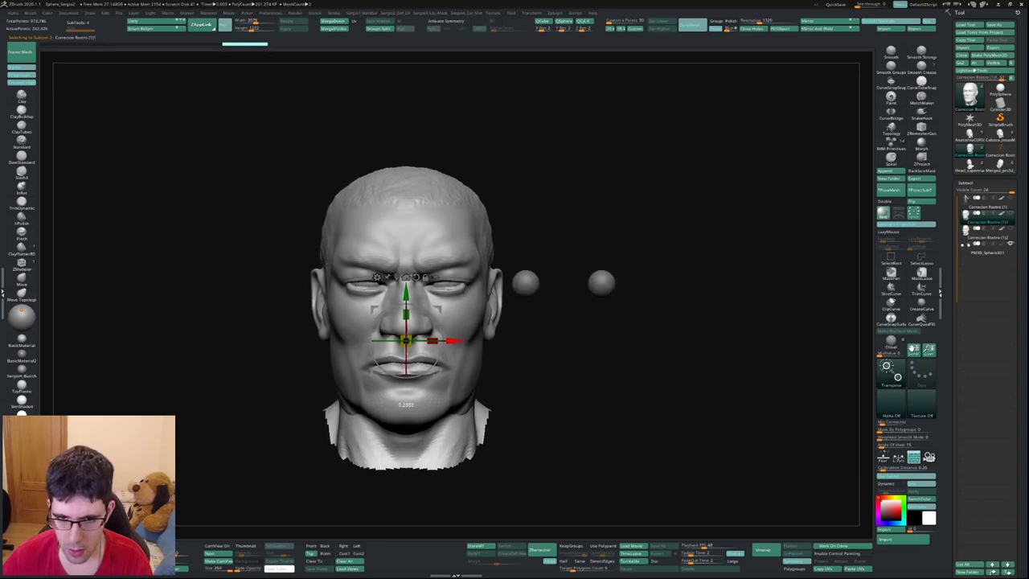
pyautogui.hotkey('shift', 's')
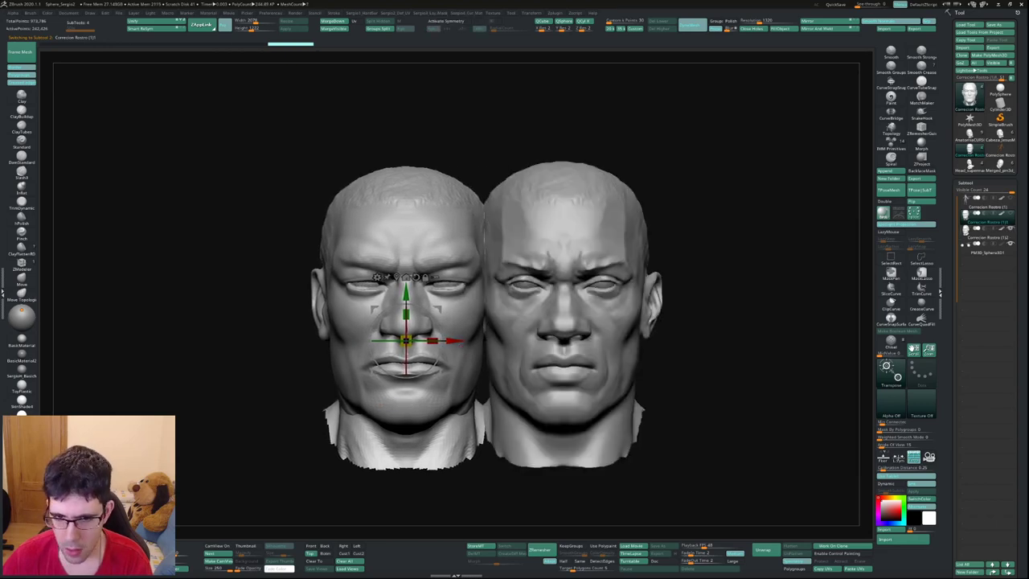
pyautogui.moveTo(455, 340); pyautogui.dragTo(413, 341)
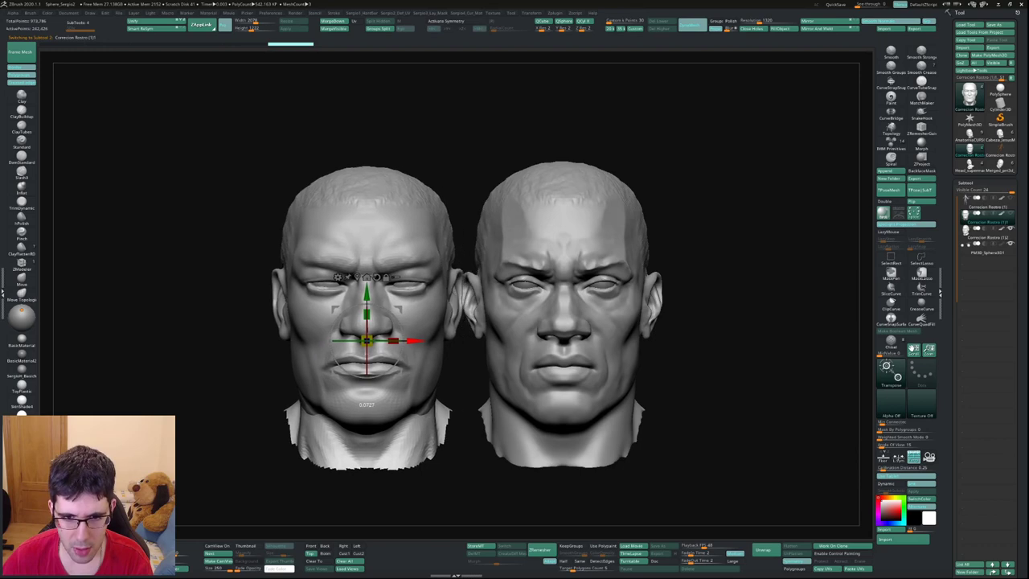
pyautogui.press('q')
# Zoom in on both heads, pick the Move brush (BMV), and orbit to a three-quarter right view.
pyautogui.moveTo(772, 321)
pyautogui.keyDown('alt'); pyautogui.mouseDown(button='right')
pyautogui.moveTo(794, 310)
pyautogui.moveTo(804, 265)
pyautogui.mouseUp(button='right'); pyautogui.keyUp('alt')
pyautogui.press('b')
pyautogui.press('m')
pyautogui.press('v')
pyautogui.keyDown('ctrl'); pyautogui.moveTo(724, 354); pyautogui.dragTo(734, 340, button='right'); pyautogui.keyUp('ctrl')
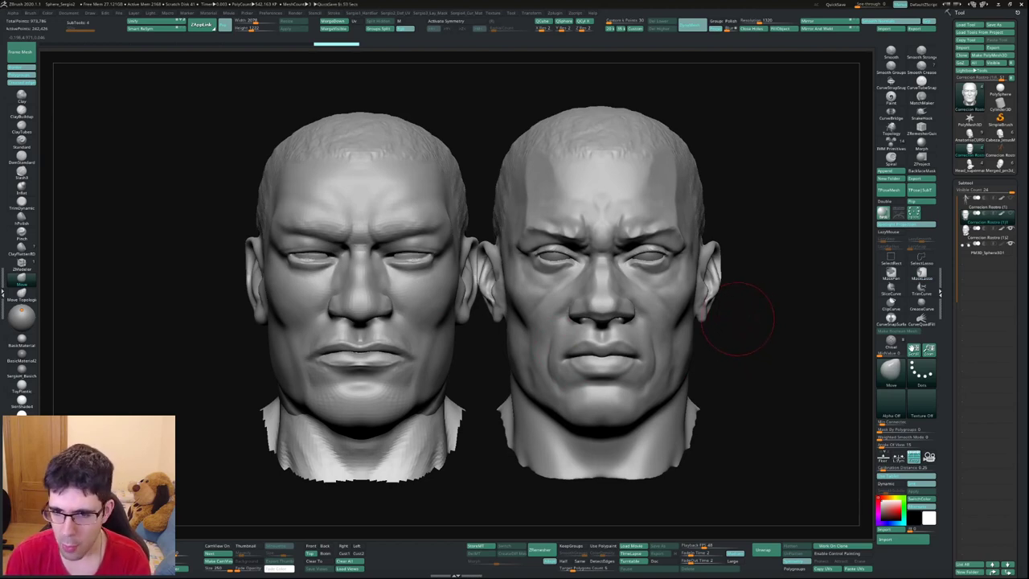
pyautogui.moveTo(737, 318); pyautogui.dragTo(828, 322)
# Hide the earlier head and slide the refined head aside.
pyautogui.keyDown('ctrl'); pyautogui.keyDown('shift'); pyautogui.click(533, 318); pyautogui.keyUp('shift'); pyautogui.keyUp('ctrl')
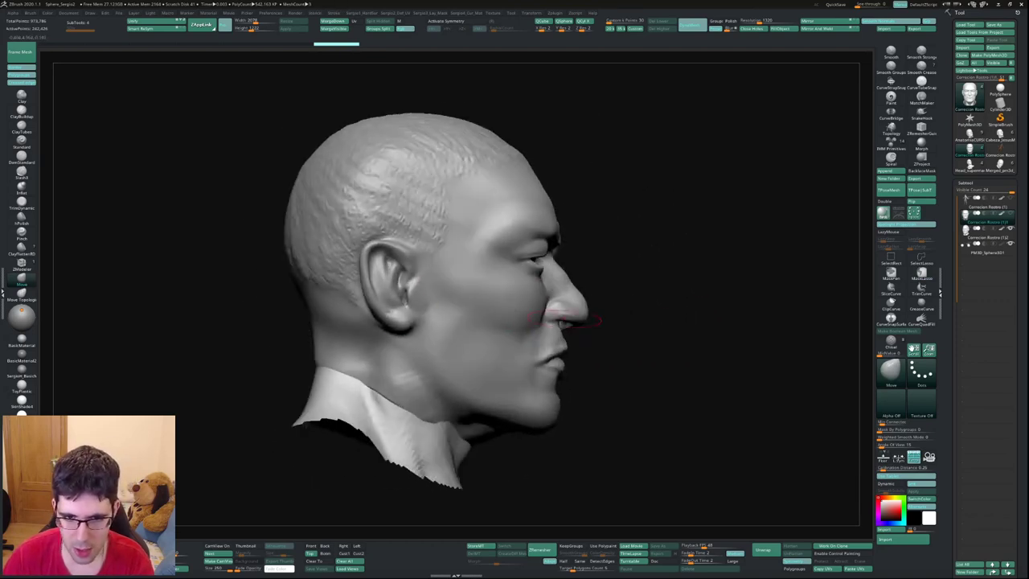
pyautogui.press('w')
pyautogui.moveTo(385, 330); pyautogui.dragTo(174, 330)
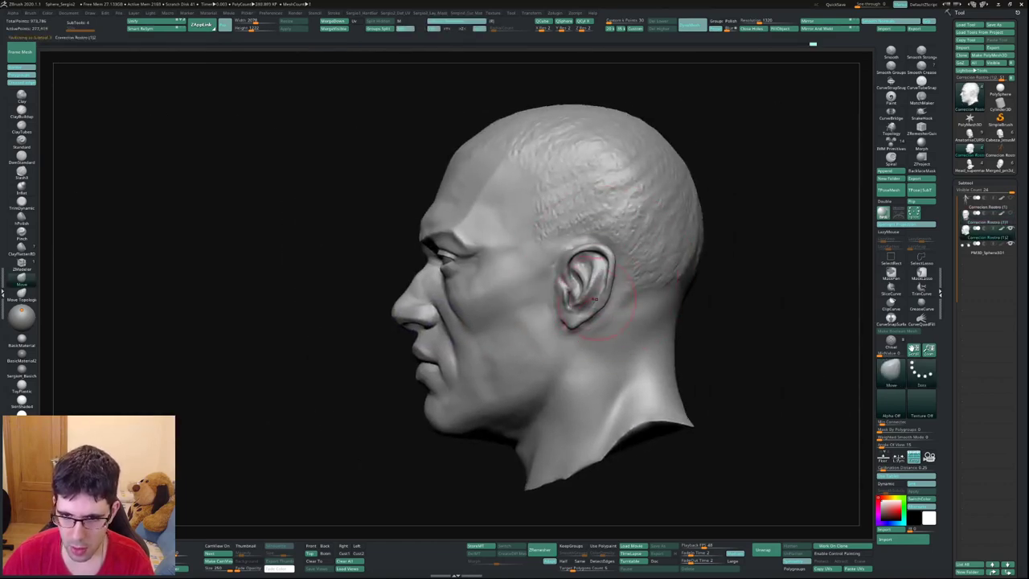
# Rework the ear with a smaller Inflate brush (BIN) from a side view, then frame the head.
pyautogui.press('[')
pyautogui.press('[')
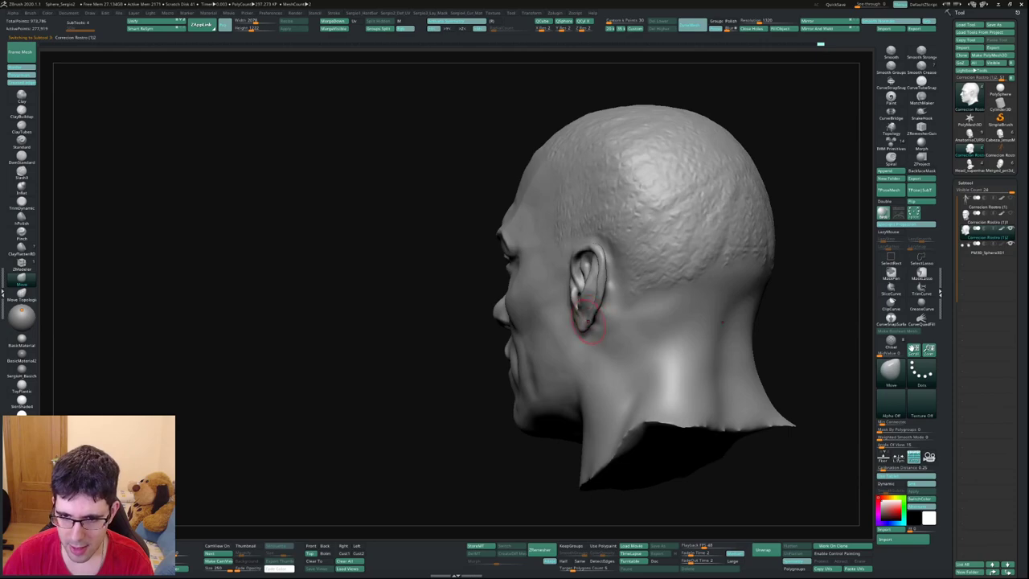
pyautogui.press('b')
pyautogui.press('i')
pyautogui.press('n')
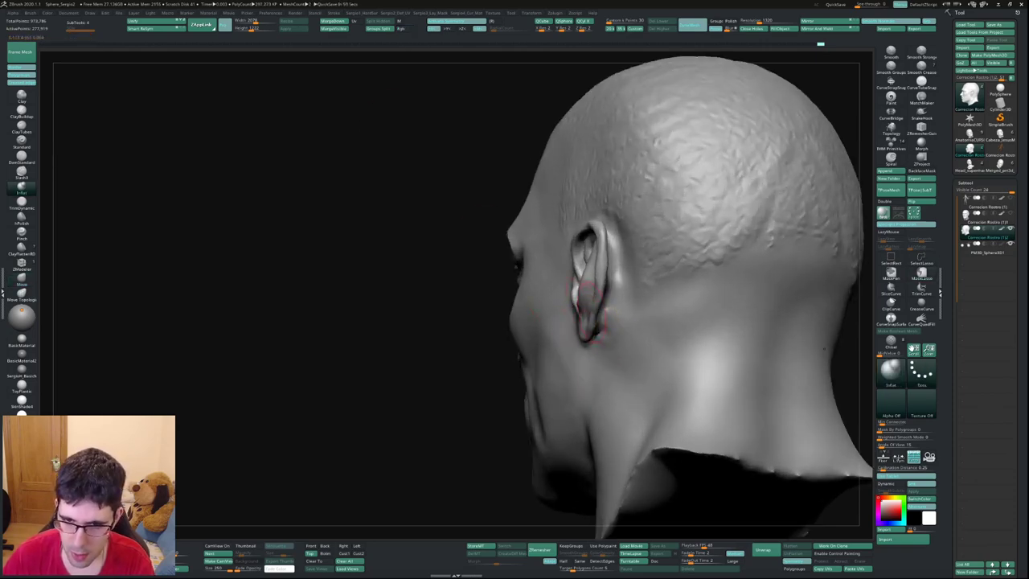
pyautogui.moveTo(591, 310); pyautogui.dragTo(631, 314, button='right')
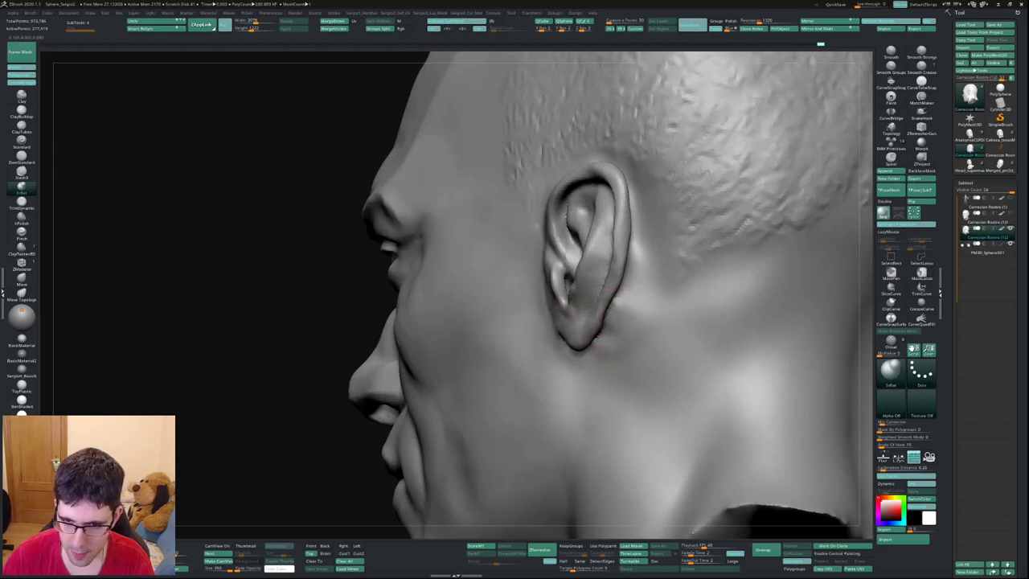
pyautogui.moveTo(593, 332)
pyautogui.mouseDown(button='right')
pyautogui.moveTo(602, 350)
pyautogui.moveTo(619, 340)
pyautogui.moveTo(610, 324)
pyautogui.mouseUp(button='right')
pyautogui.press('f')
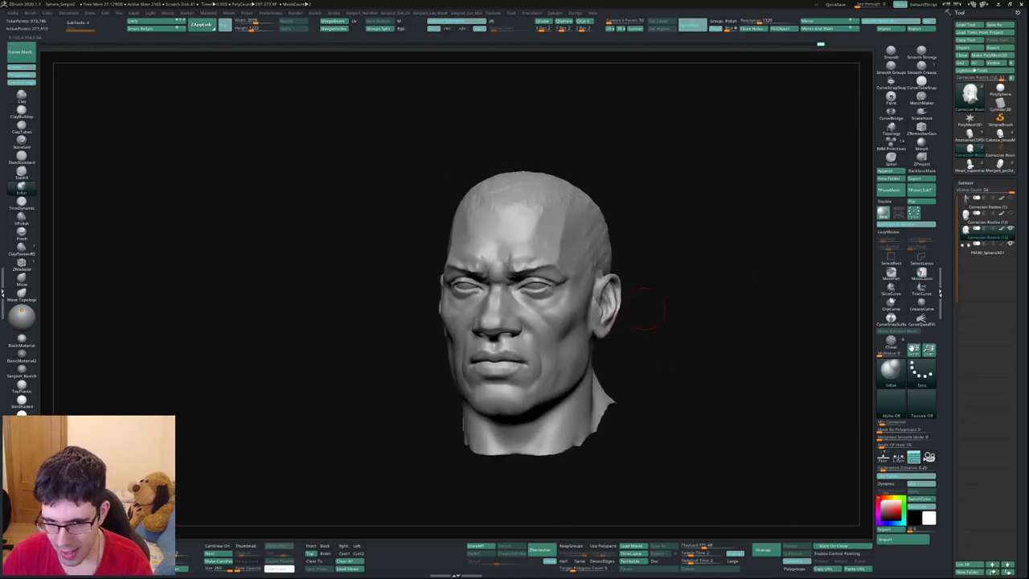
# Turn the earlier head's visibility back on and rotate both heads to a straight front view.
pyautogui.click(1011, 229)
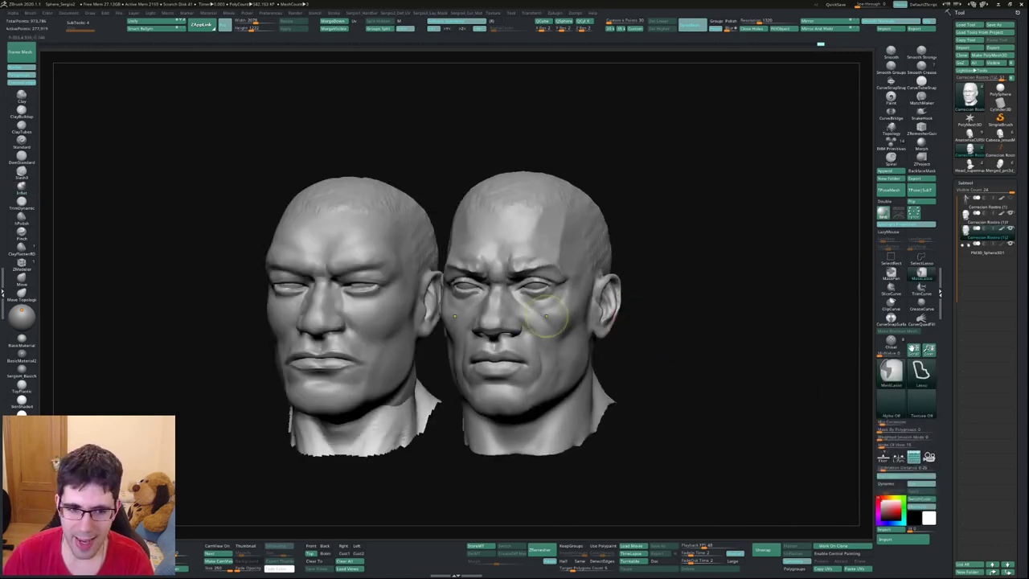
pyautogui.moveTo(595, 329)
pyautogui.keyDown('shift'); pyautogui.mouseDown(button='right')
pyautogui.moveTo(558, 316)
pyautogui.moveTo(674, 342)
pyautogui.mouseUp(button='right'); pyautogui.keyUp('shift')
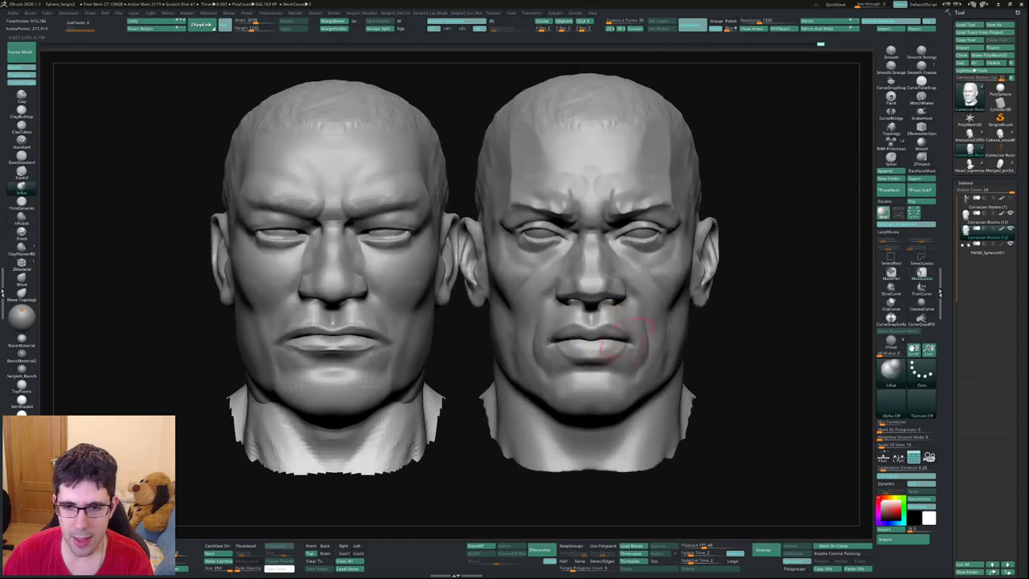